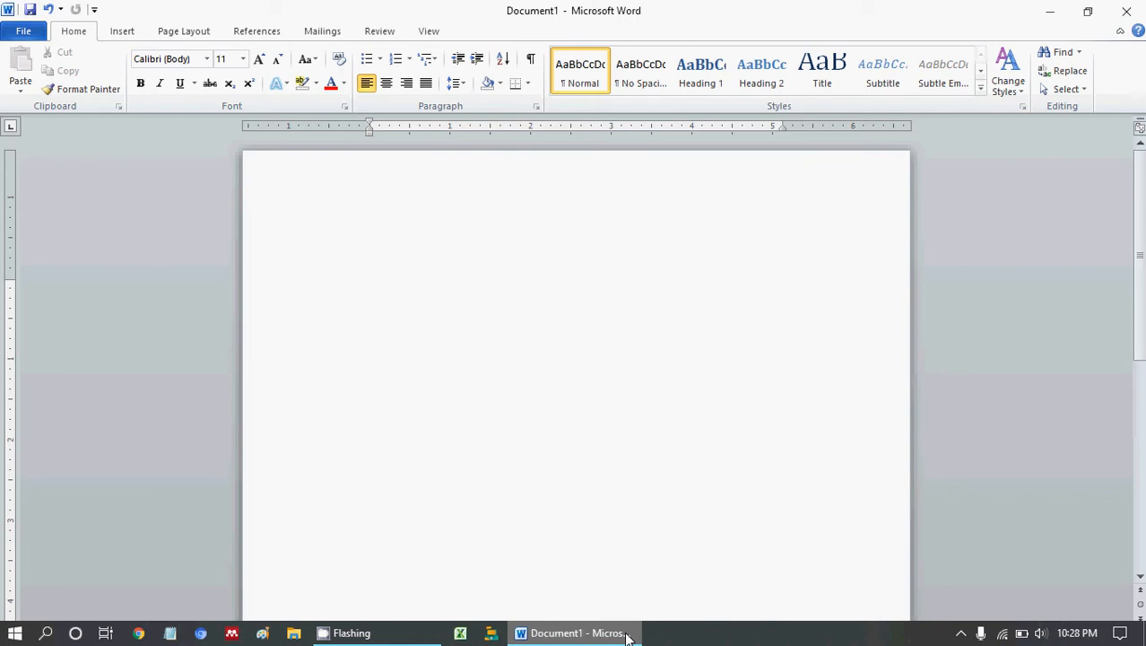
Enter the heading "Cover" on the first page and "Kata Pengantar" on a new page after it
type("Cover")
key("ctrl+Return")
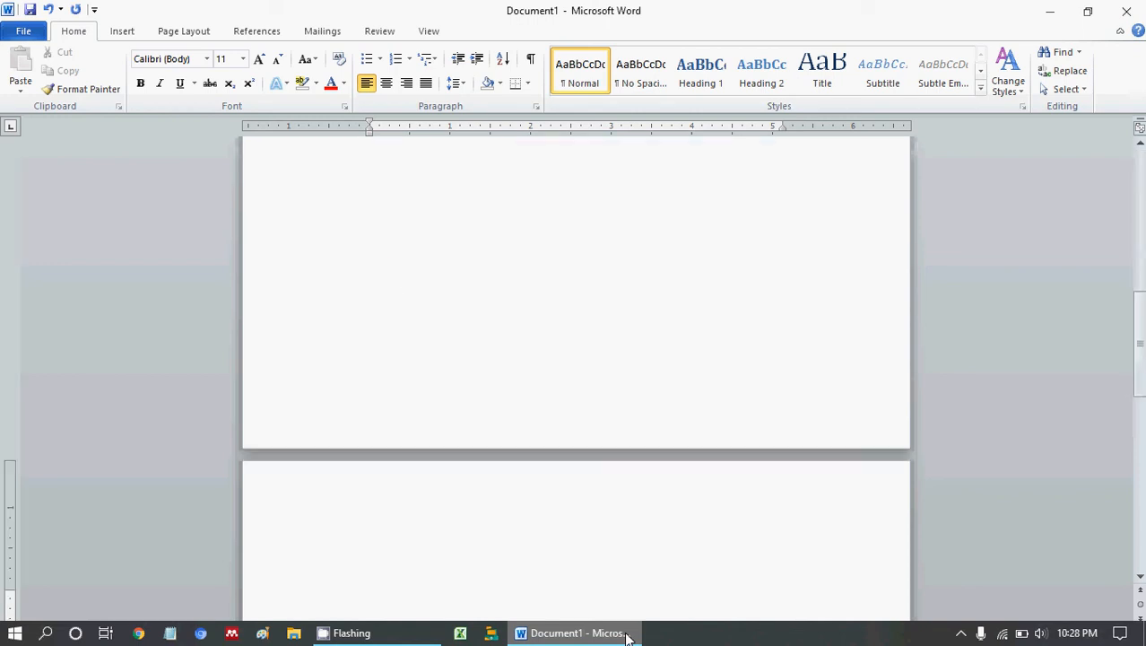
type("Kata Pengantar")
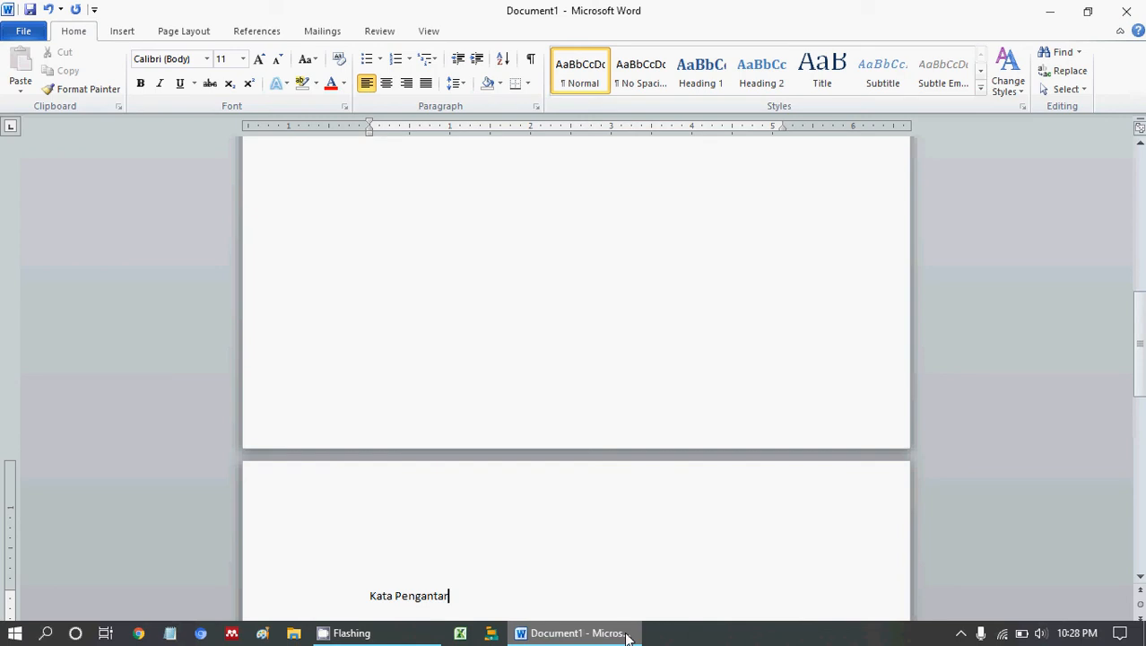
Start a new page after "Kata Pengantar" and enter the heading "Daftar Isi" on it
key("ctrl+Return")
type("D")
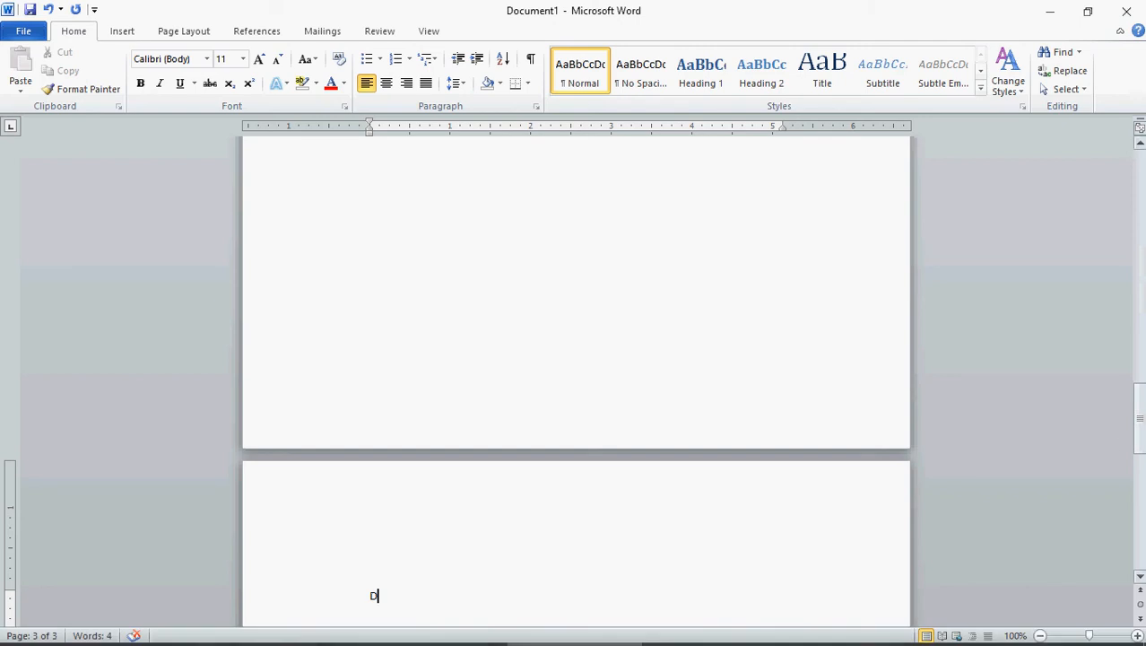
left_click_drag(1140, 433, 1140, 484)
type("aft")
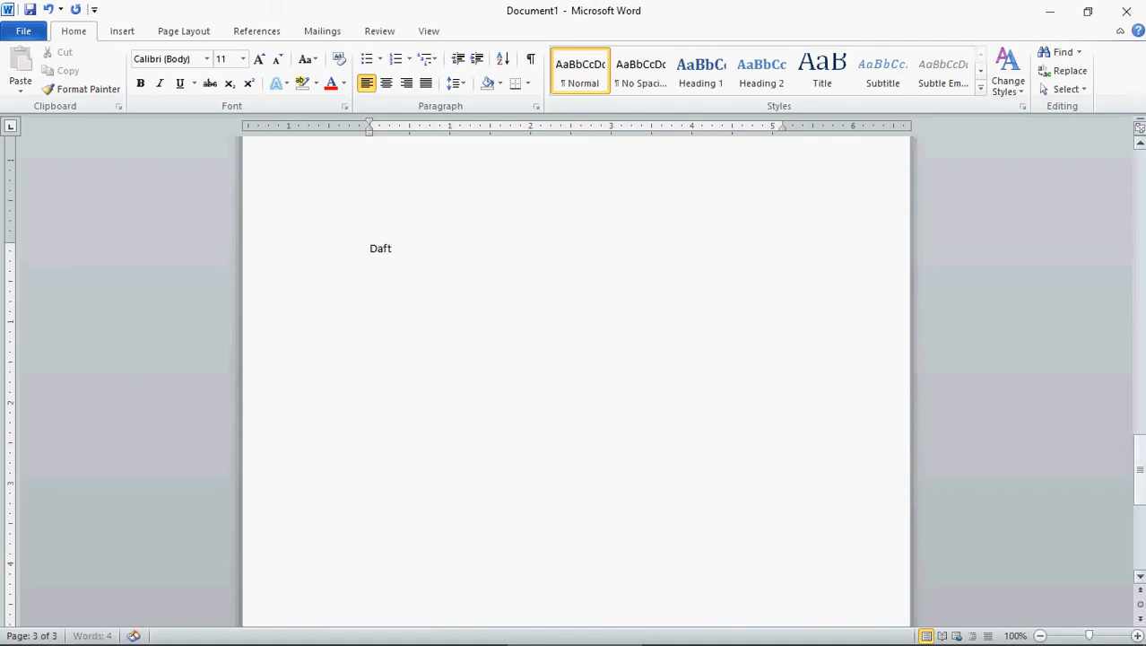
type("ar Isi")
key("Return")
Start a new page after "Daftar Isi" and enter the heading "Bab I Pendahuluan"
key("ctrl+Return")
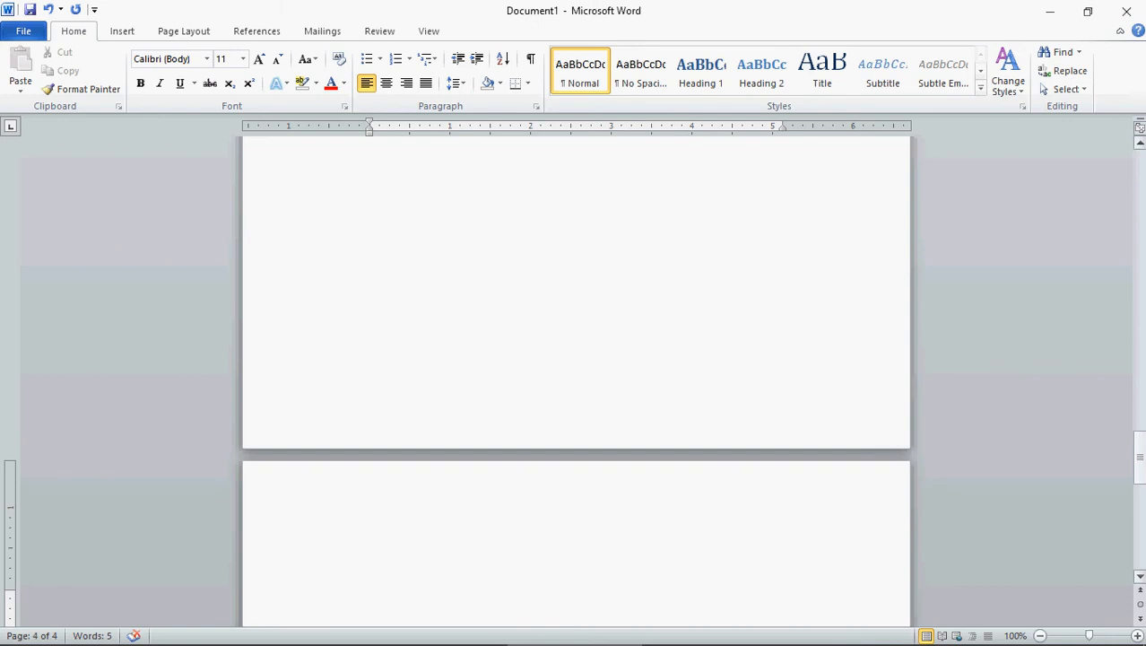
left_click_drag(1140, 445, 1143, 473)
type("Bab")
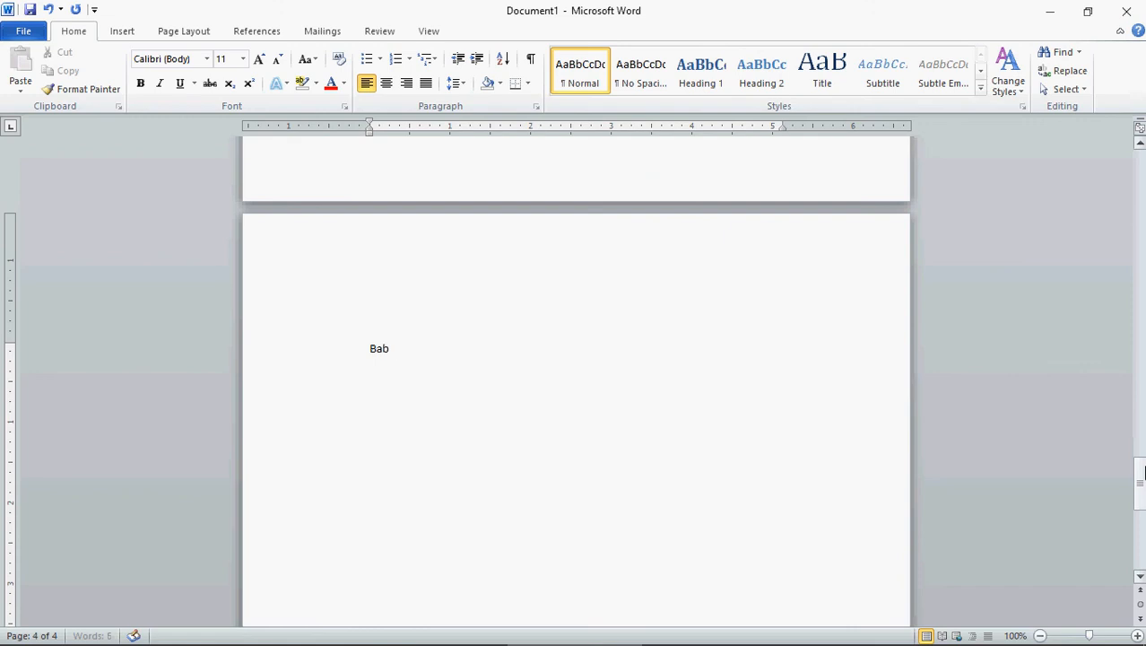
type(" I Pendahuluan ")
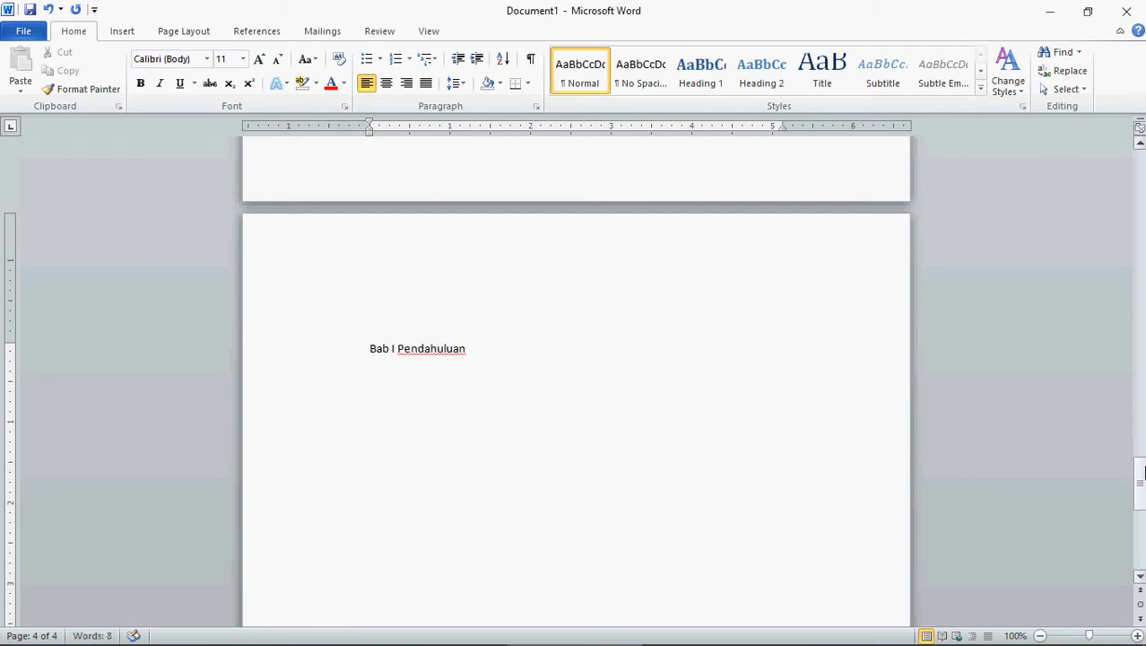
Under the Bab I heading, start a lettered list with A. Latar Belakang Masalah, B. Rumusan Masalah and C. Tujuan
type("A. ")
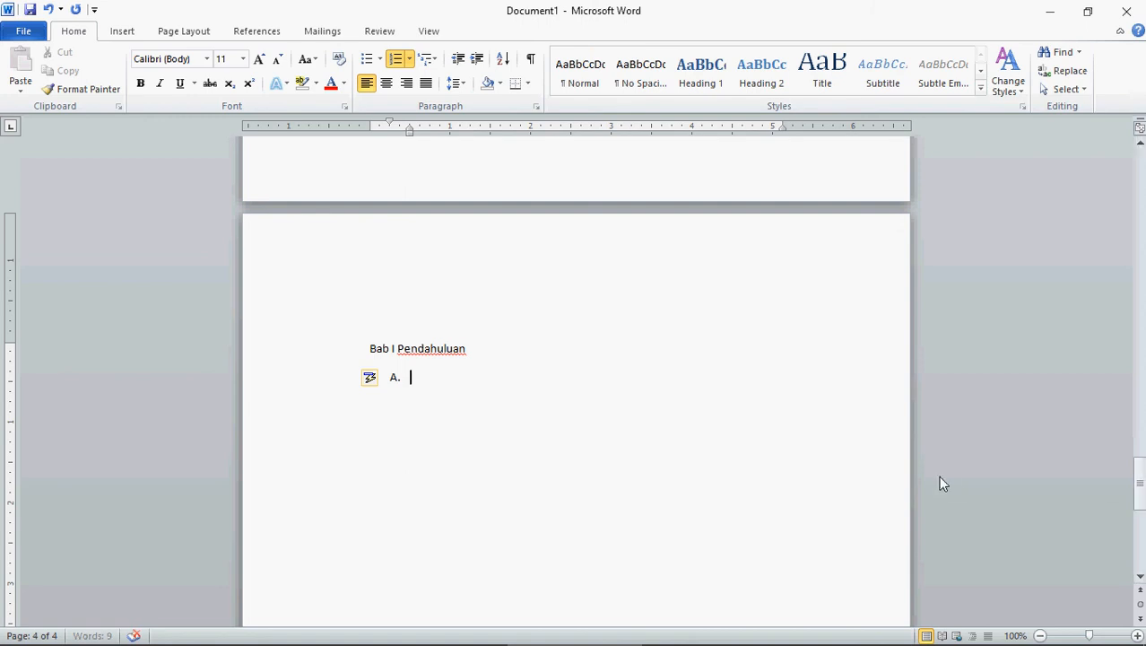
type("Latar Belakan")
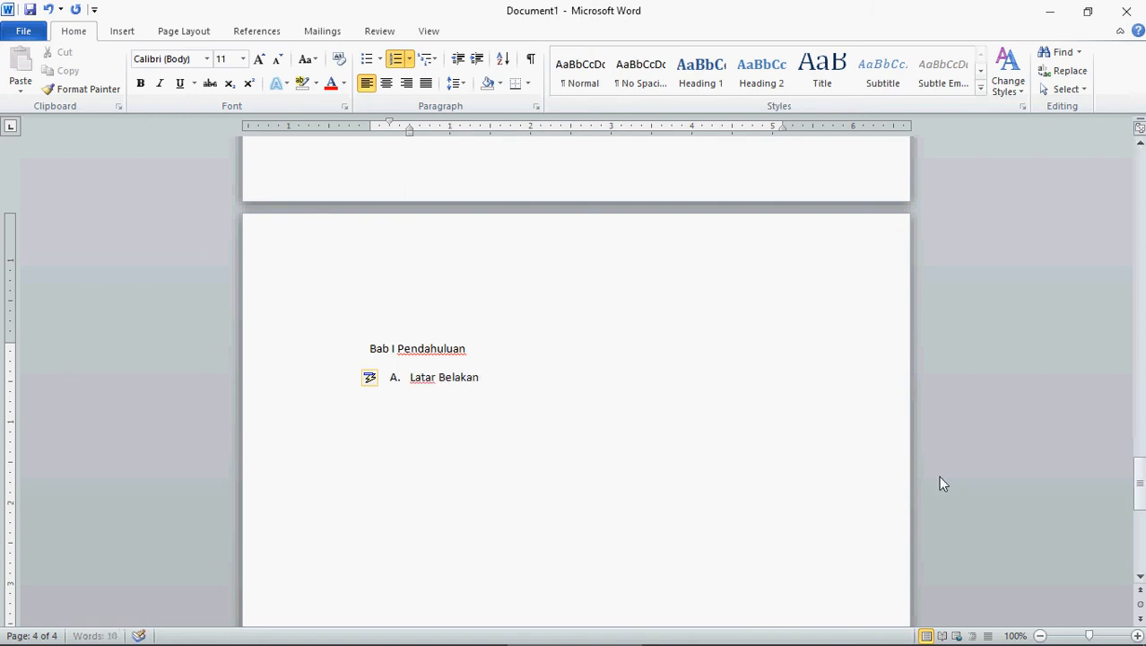
type("g Masalah")
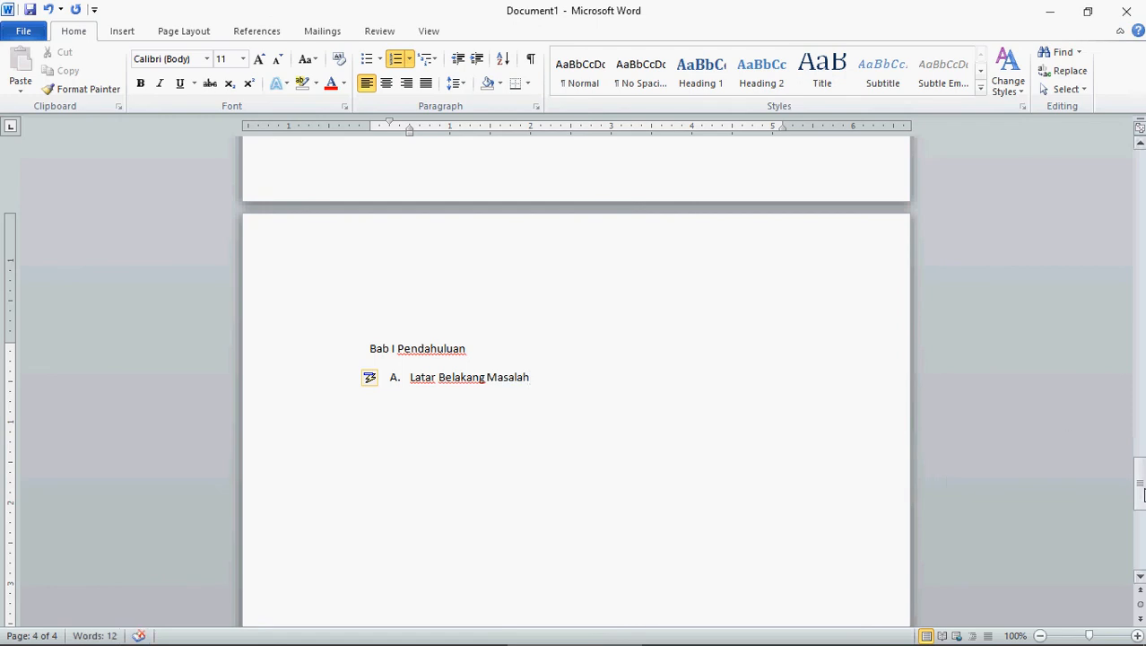
key("Return")
type("Rum")
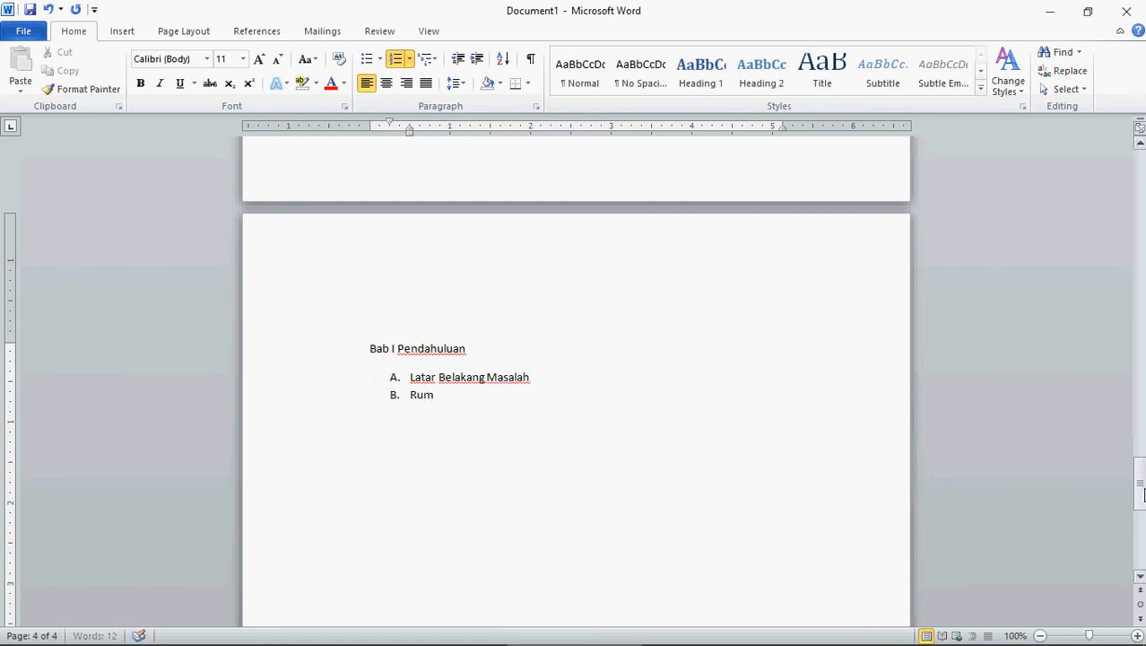
type("usan Masalah")
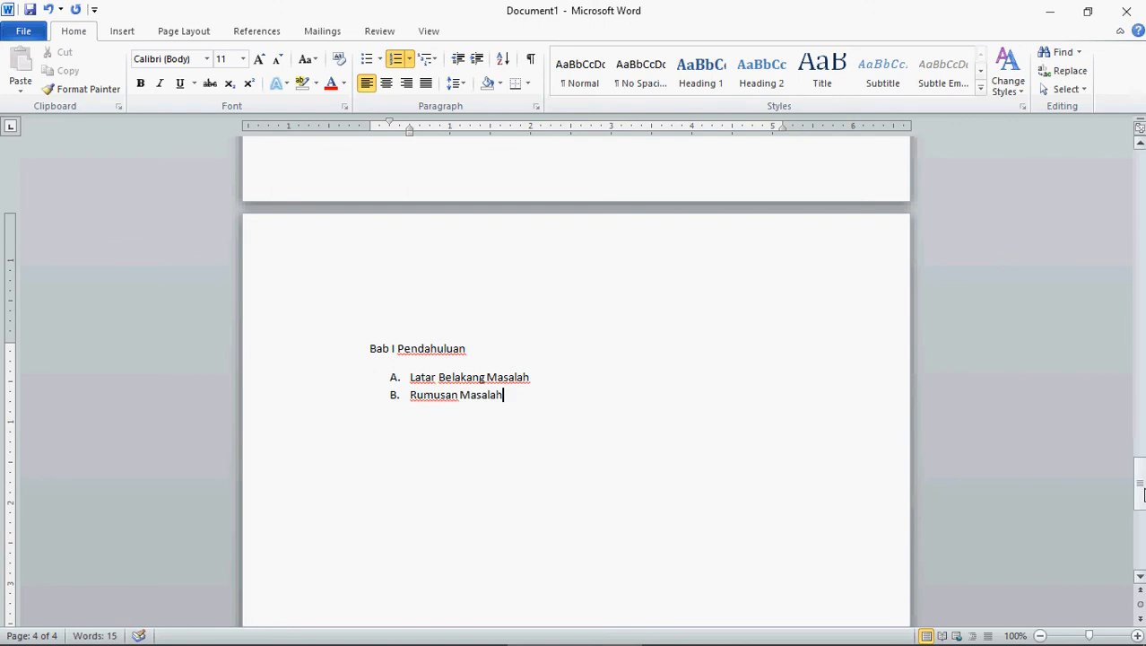
key("Return")
type("Tu")
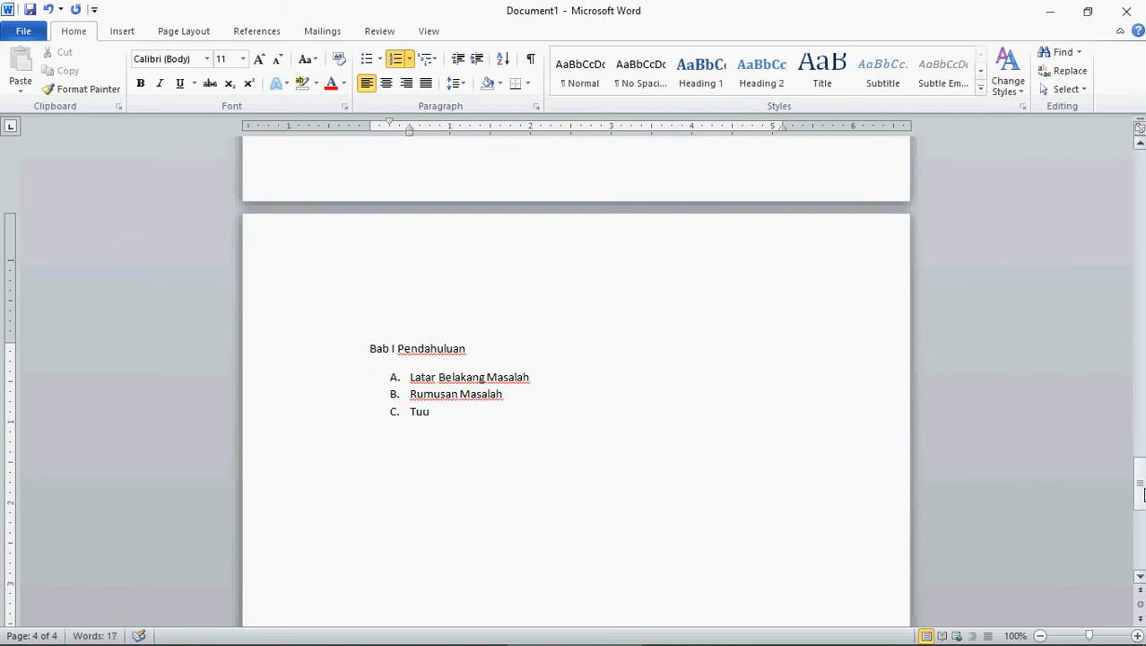
type("juan")
key("Return")
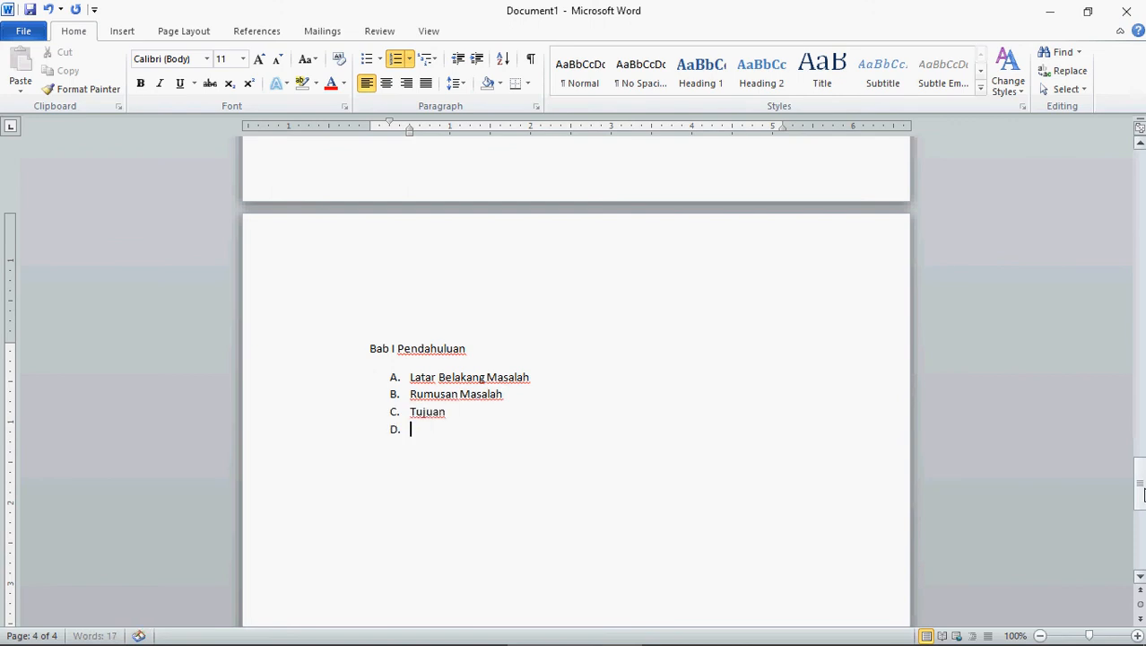
Add the Bab I list items D. "Manfaat/Kegunaan" and E. "Kerangka Berpikir"
type("Manfaat")
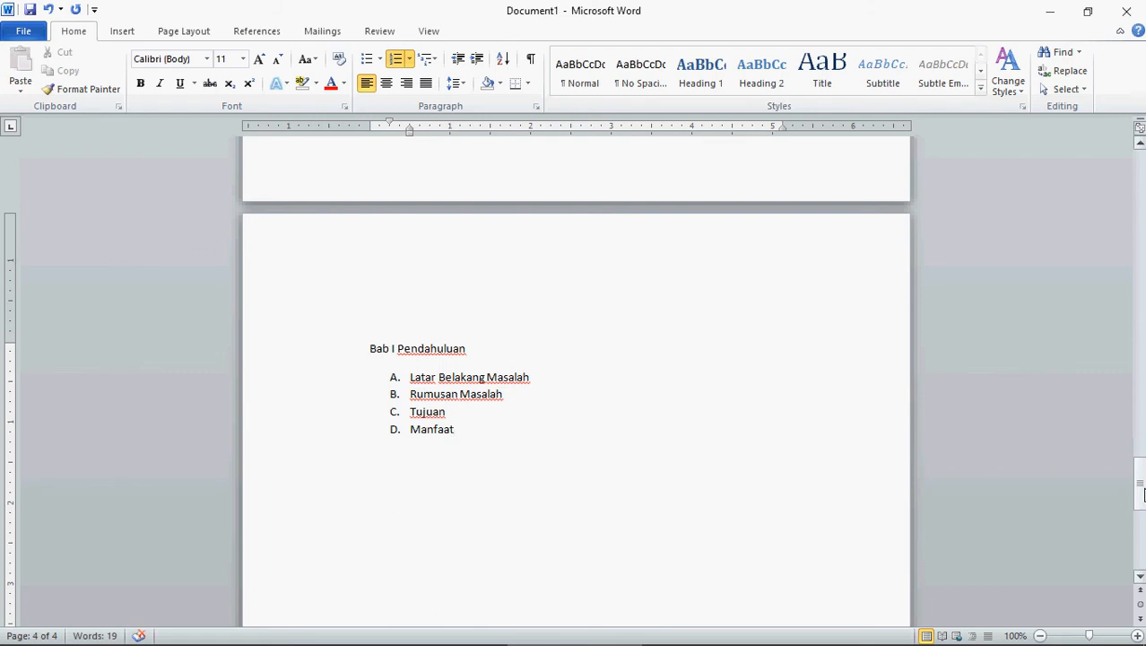
type("/Kegunaan")
key("Return")
type("K")
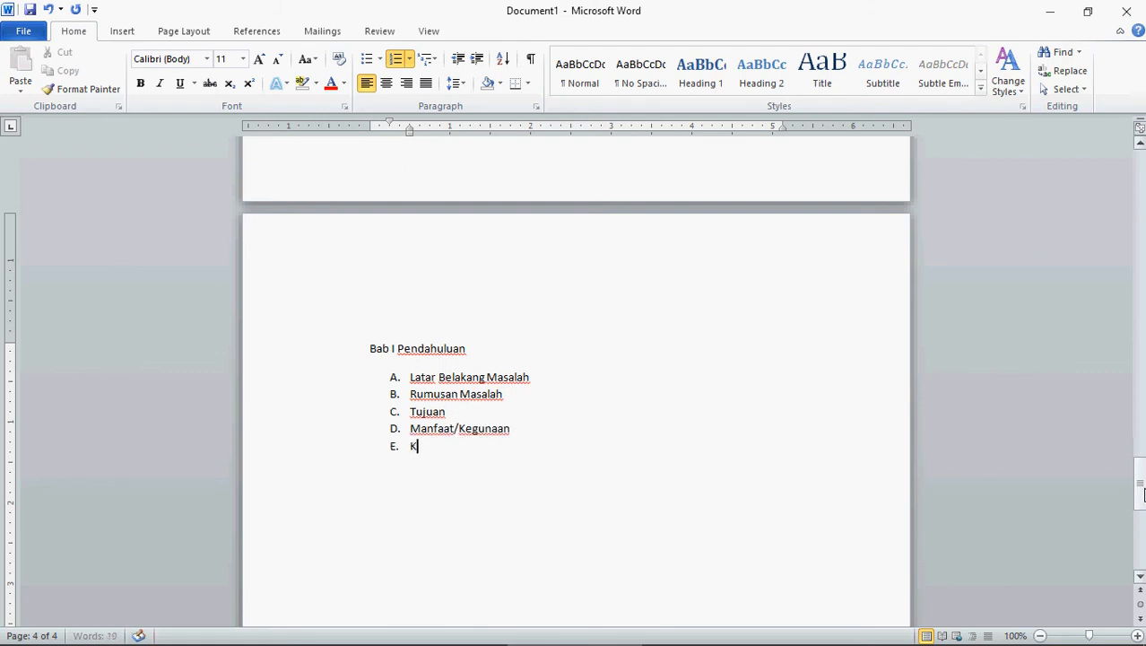
type("erangka Berpikir")
key("Return")
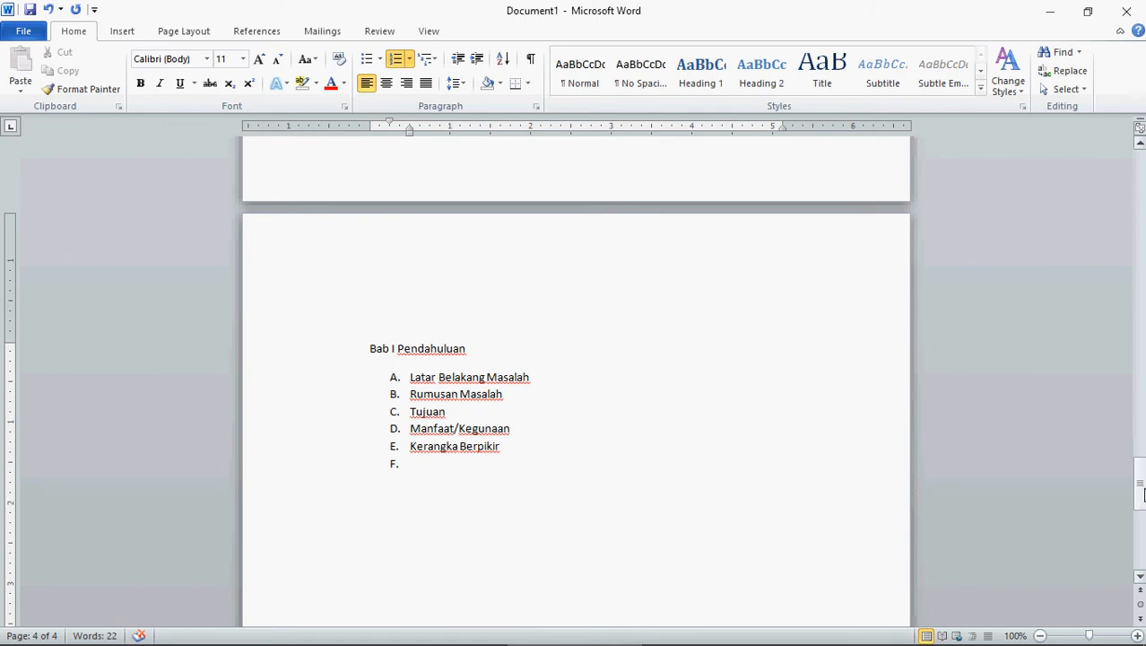
Add "Penelitian Terdahulu" as item F of the Bab I list and end the lettering
type("T")
key("BackSpace")
type("T")
key("BackSpace")
type("Penelitian Terdahu")
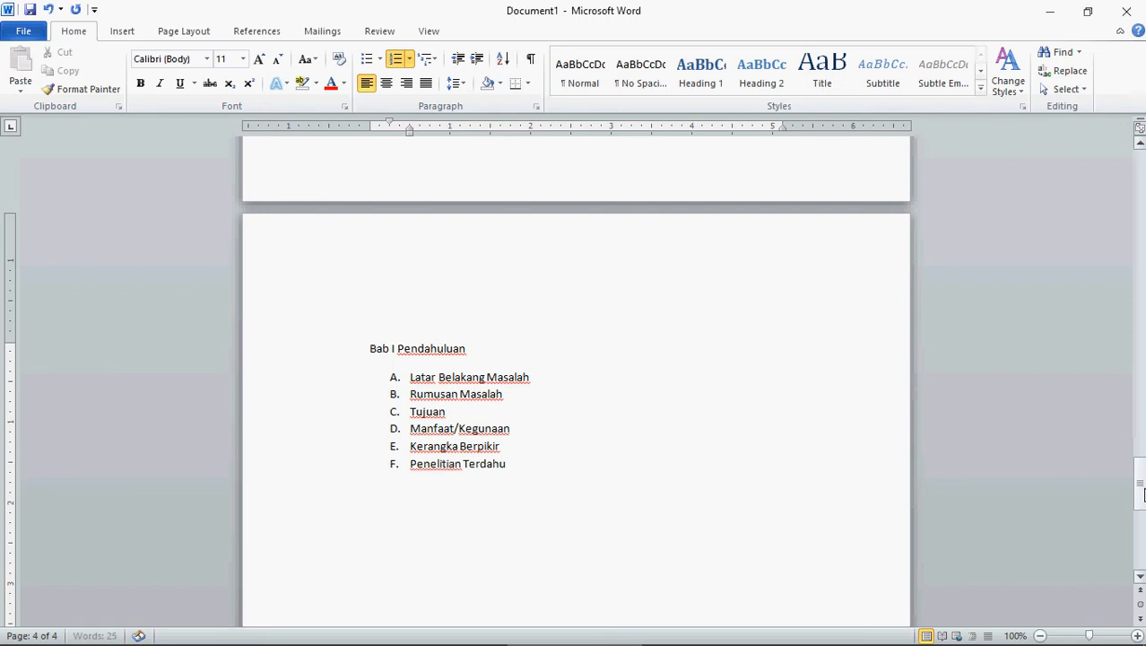
type("lu")
key("Return")
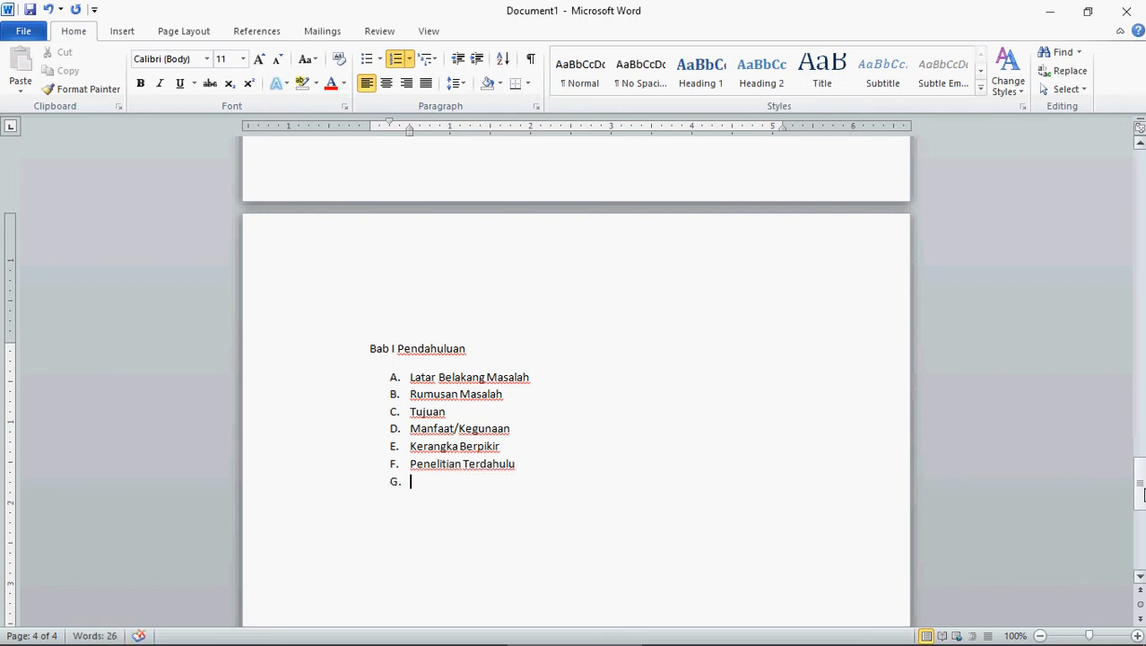
key("BackSpace")
Start a new page after the Bab I list and enter "BAB II" with "Landasan Teori" on the line below
key("ctrl+Return")
type("BAB")
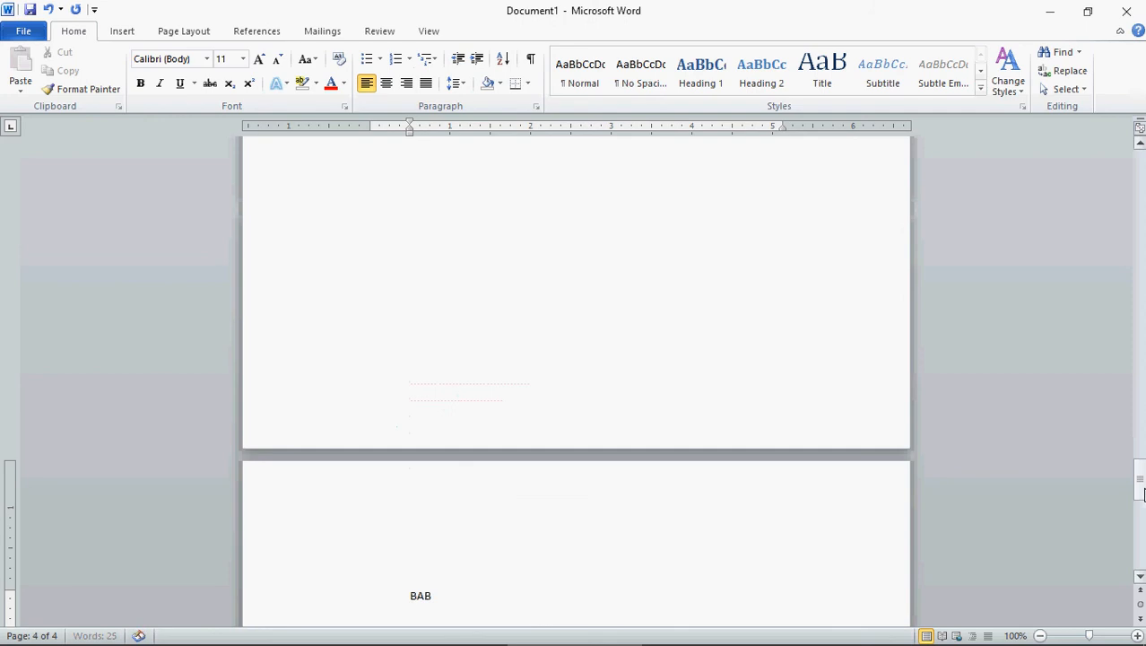
left_click_drag(1143, 492, 1143, 502)
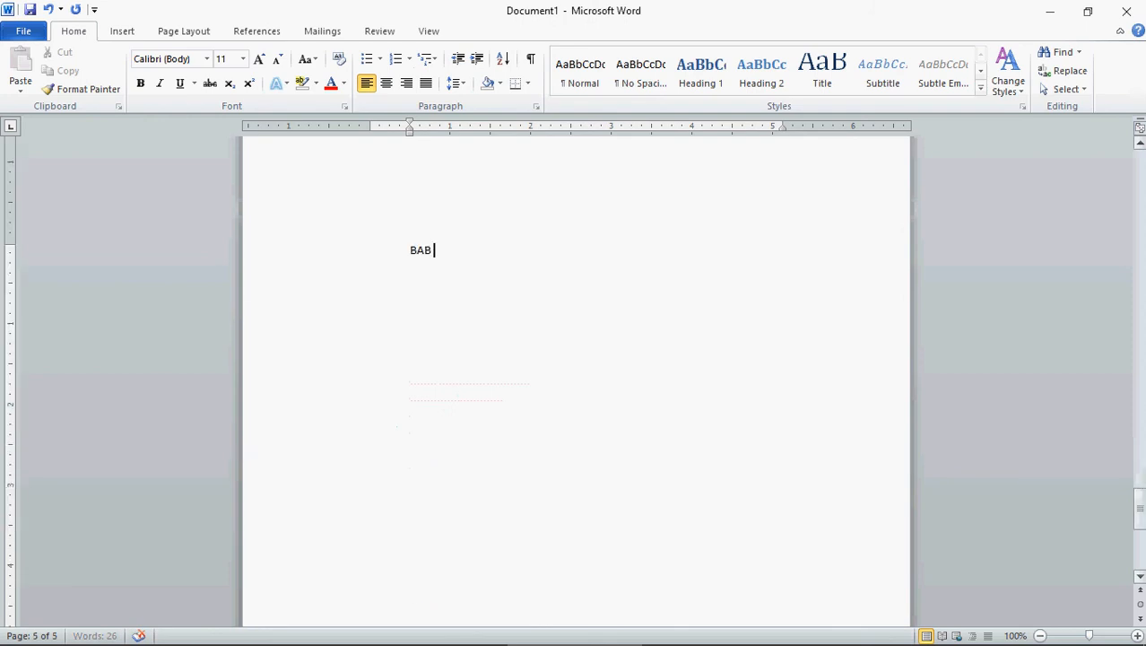
type("II")
key("Return")
type("Landasan Teori")
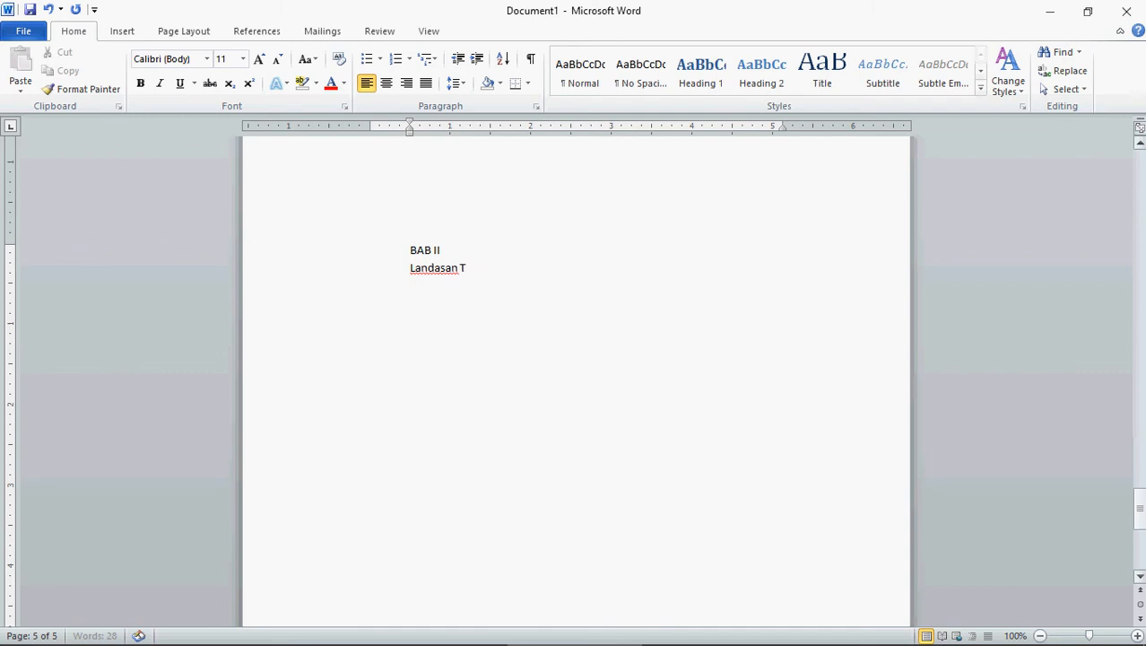
key("Return")
key("Return")
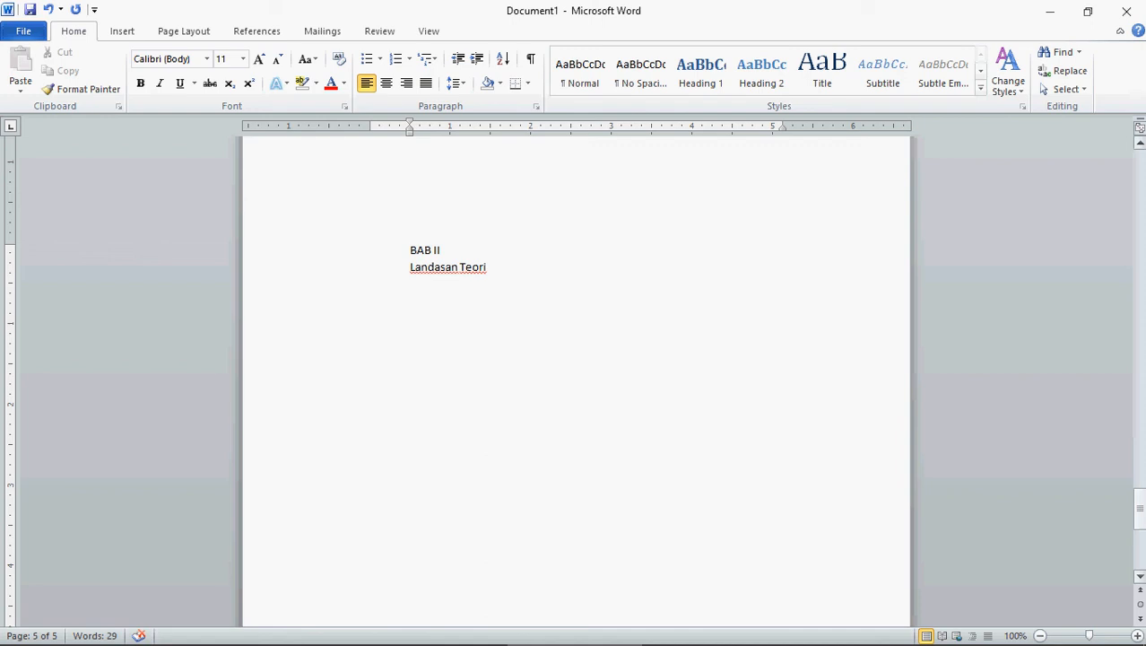
Start a new page after the BAB II page and enter the heading "Bab III Metode"
key("ctrl+Return")
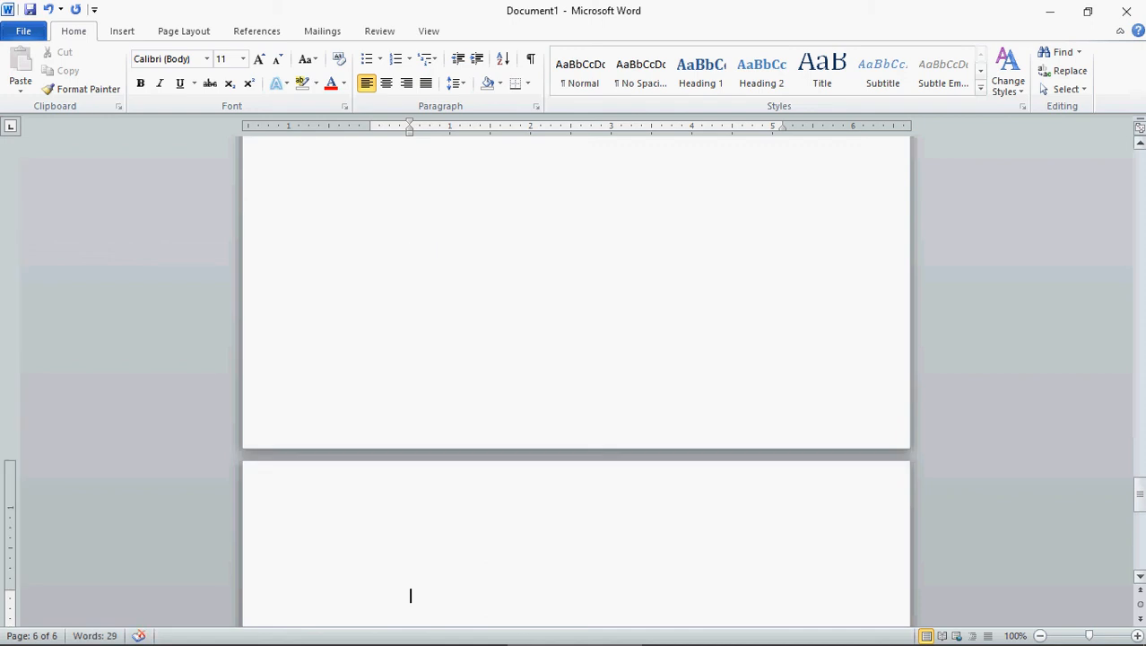
left_click_drag(1142, 508, 1142, 515)
double_click(413, 414)
type("Bab")
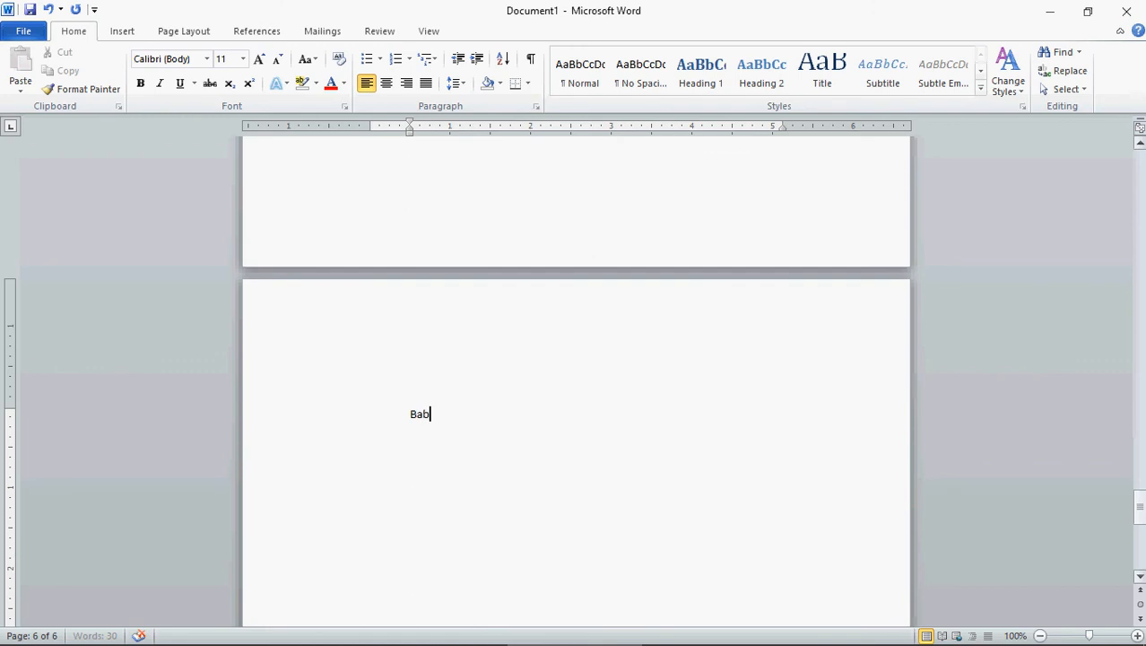
type(" III Metode")
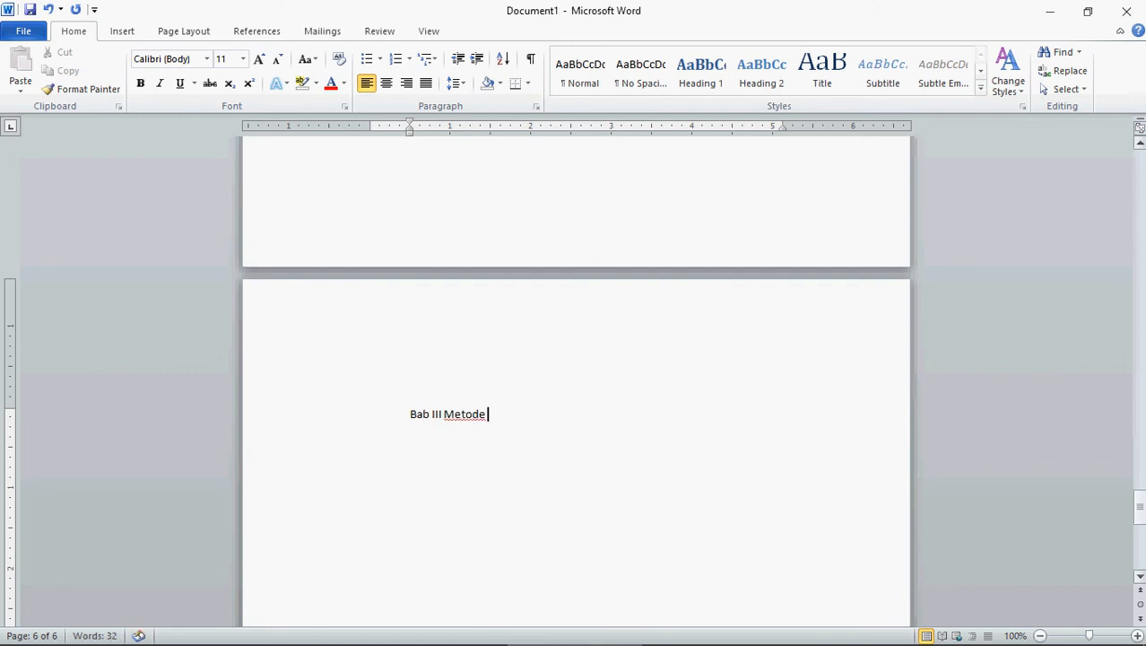
Under the Bab III heading, start a lettered list with A. "Pendekata Penelitian" and B. "Metode Penelitian"
key("Return")
key("BackSpace")
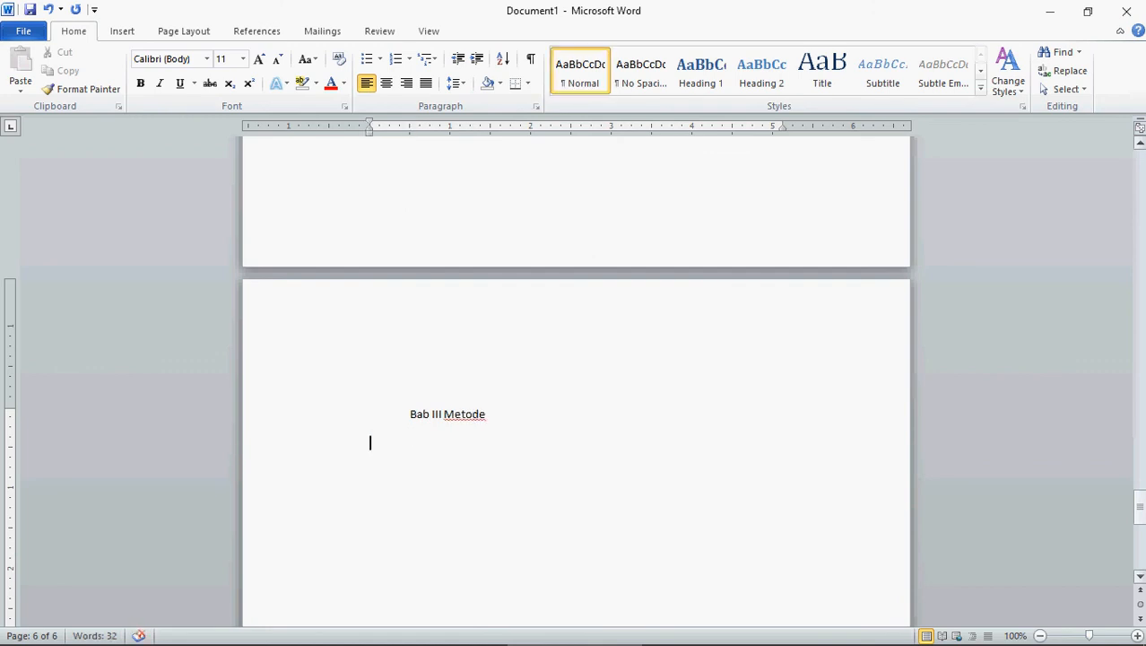
type("A. Pen")
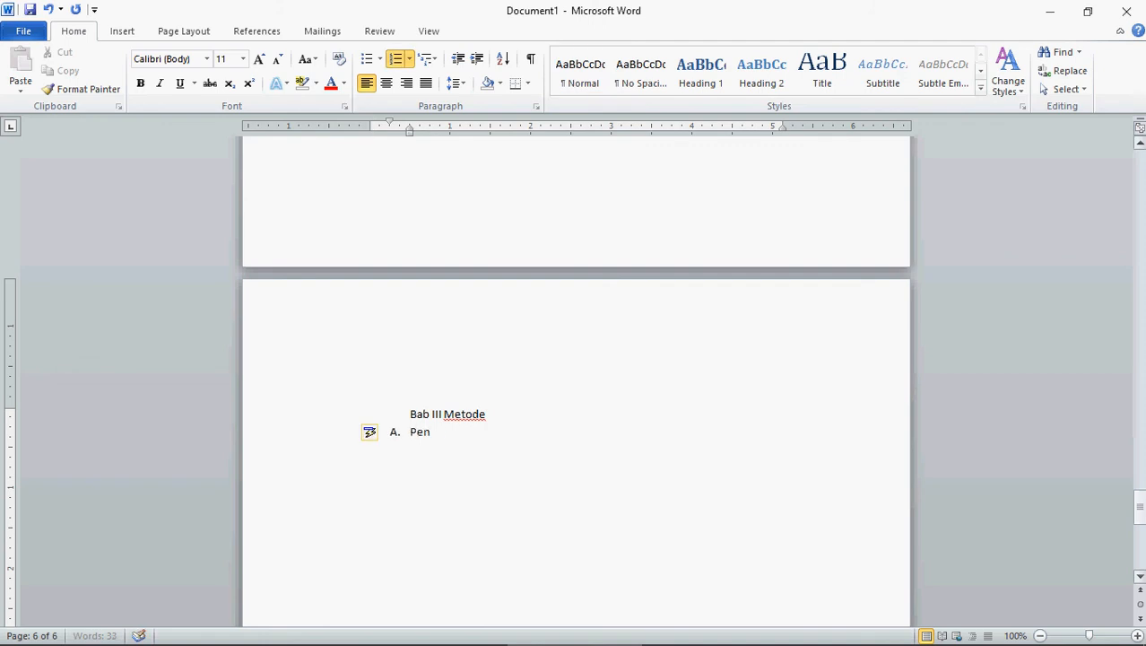
type("dekata Penelitian")
key("Return")
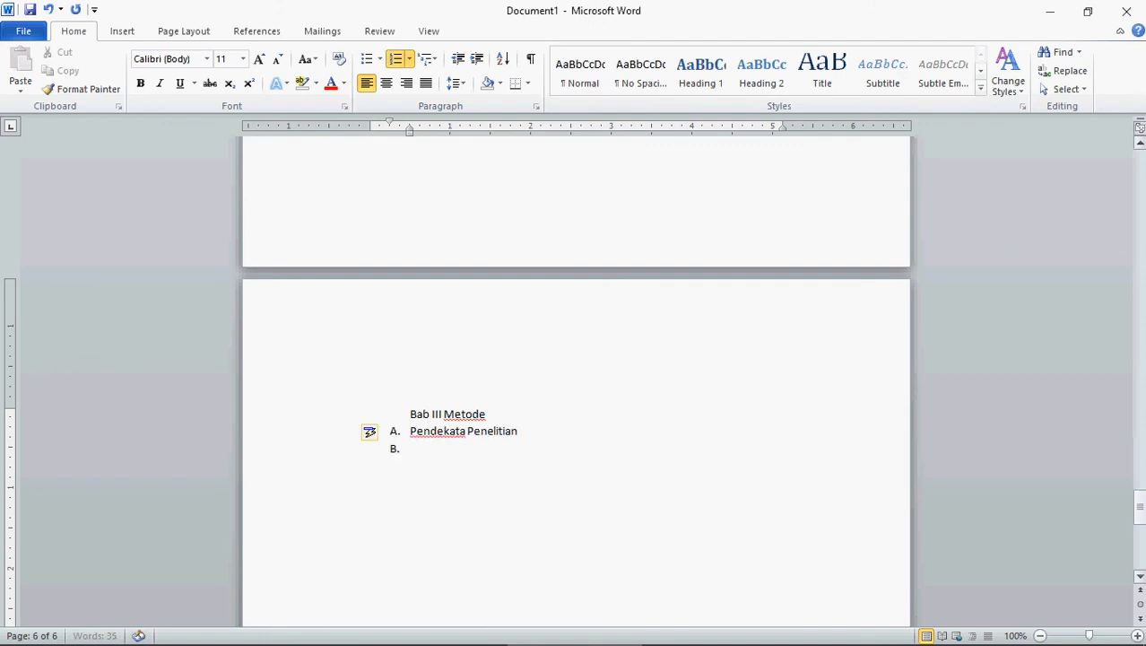
type("Metode Penelitian")
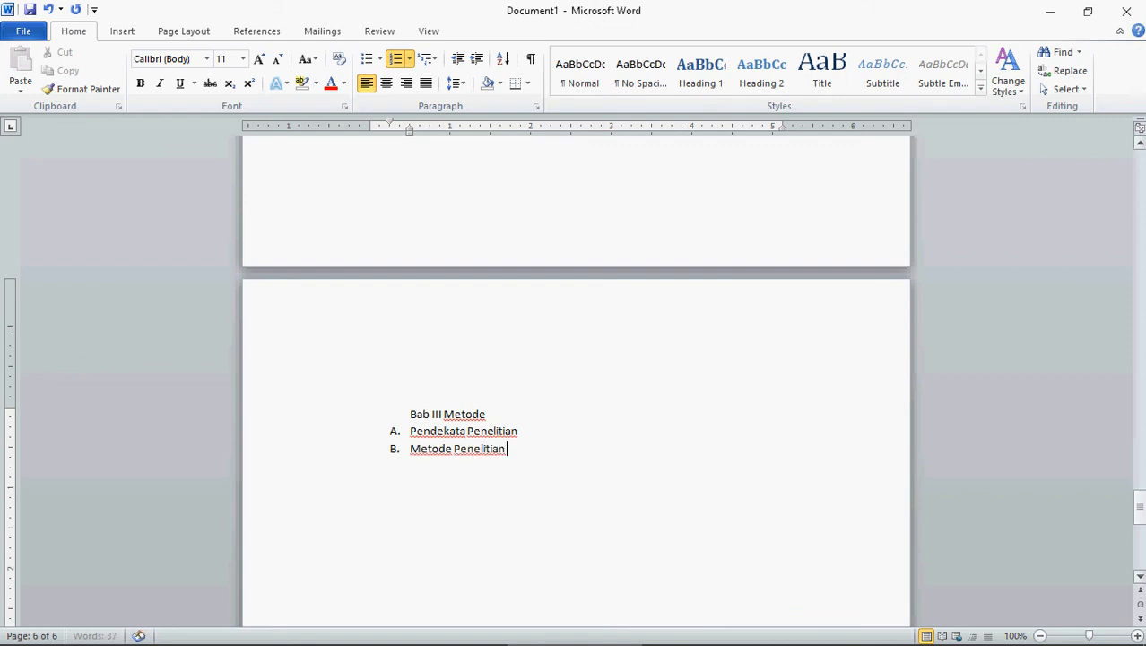
Add the Bab III items C. "Teknik Pengumpulan Data" and D. "Teknik Analisis Data", and end the lettering
key("Return")
type("Teknik Pengumpulan Data")
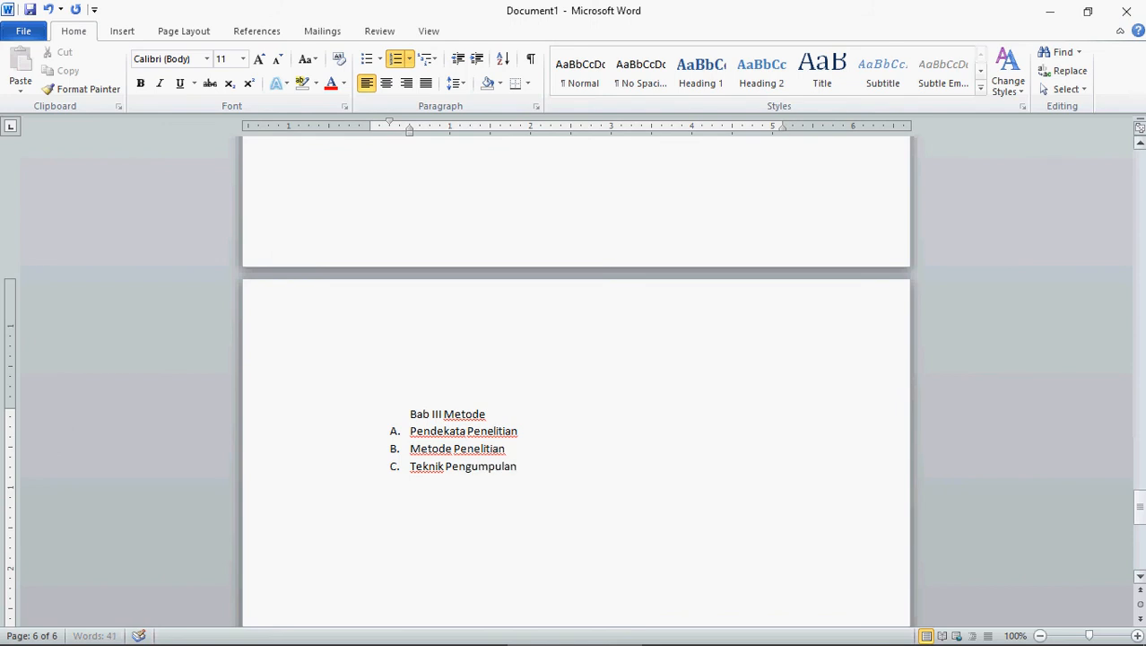
key("Return")
type("Teknik Analisis F")
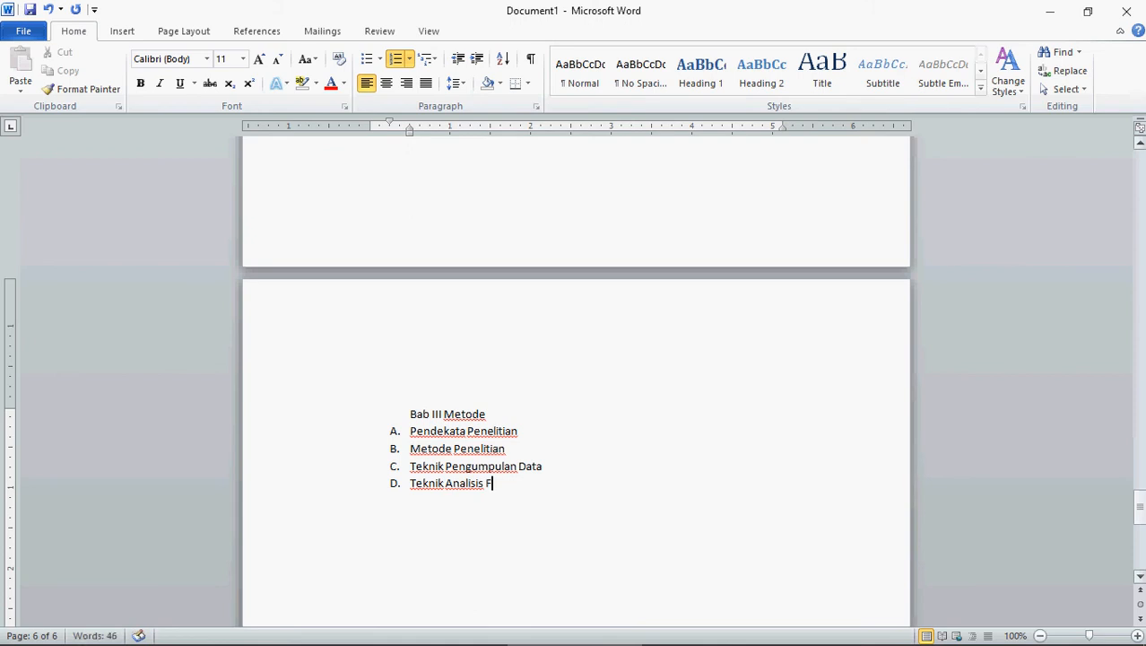
key("BackSpace")
type("Data")
key("Return")
key("BackSpace")
Start a new page after the Bab III list and enter "Bab IV" with "Pembahasan" on the line below
key("ctrl+Return")
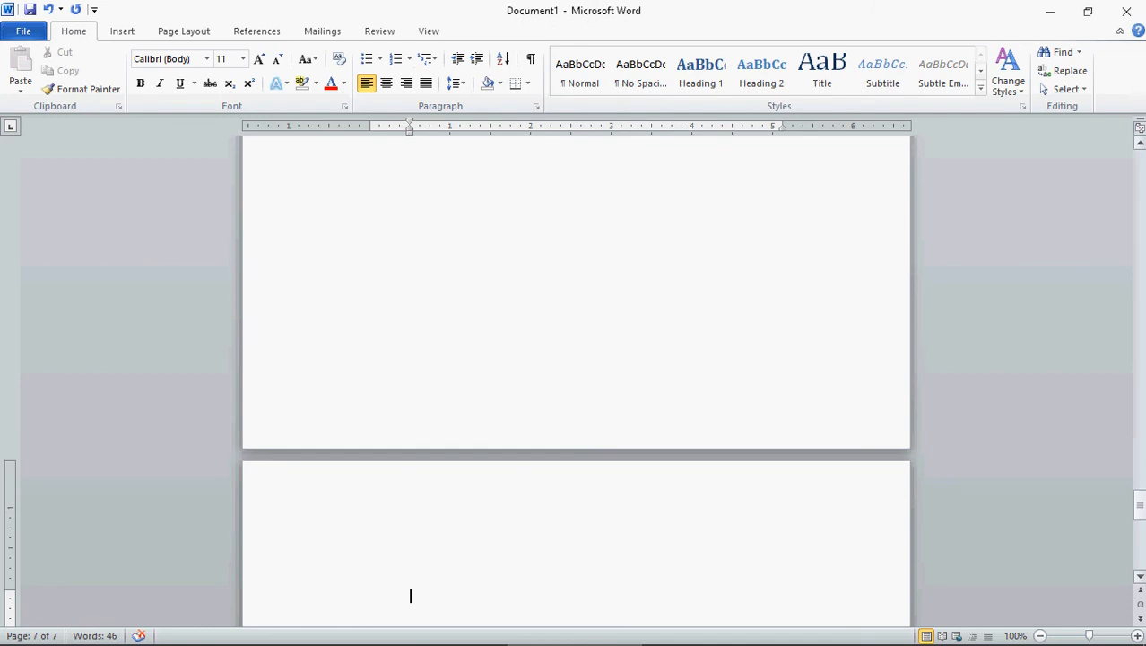
left_click_drag(1140, 505, 1140, 516)
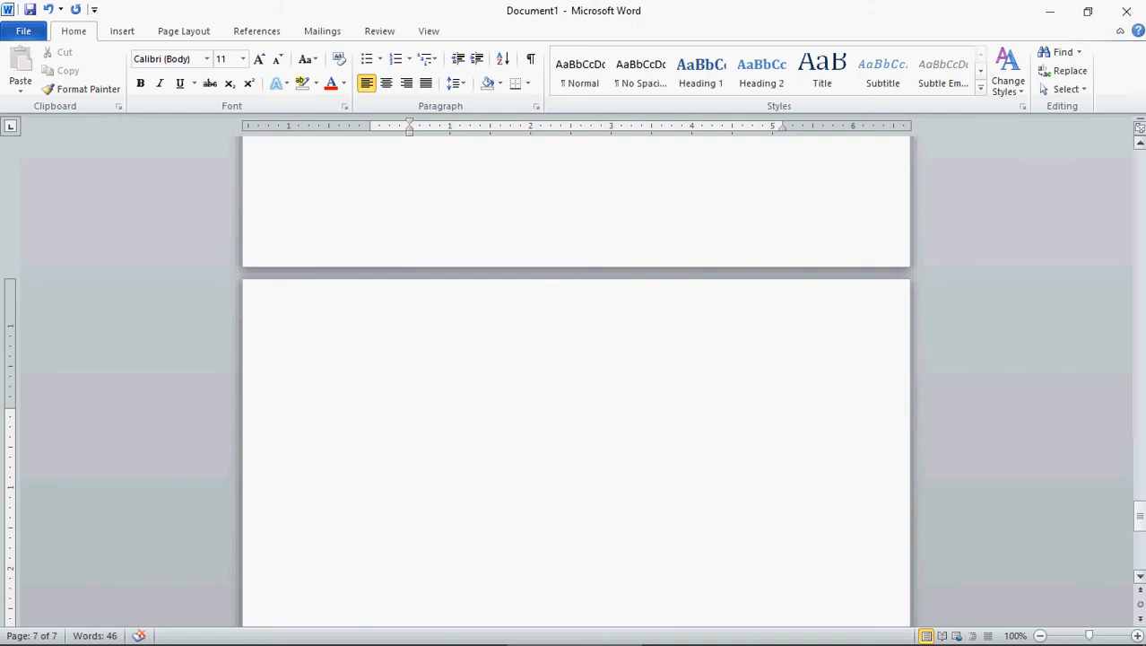
left_click_drag(1140, 516, 1140, 519)
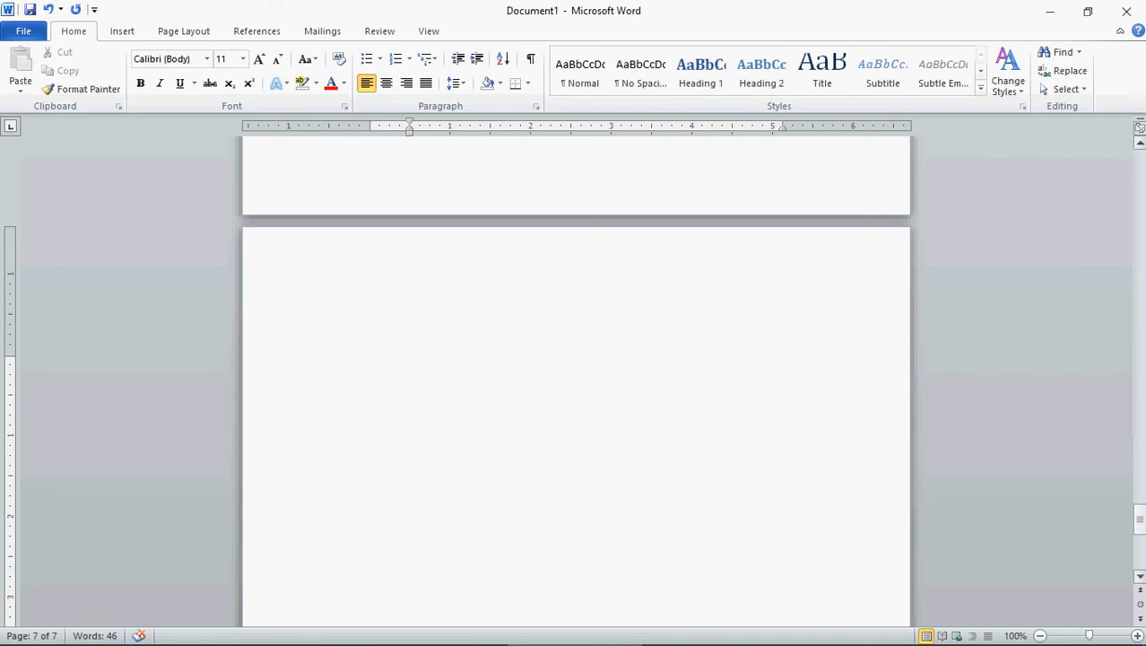
type("Bab IV")
key("Return")
type("Pen")
key("BackSpace")
type("ma")
key("BackSpace")
type("bahasan")
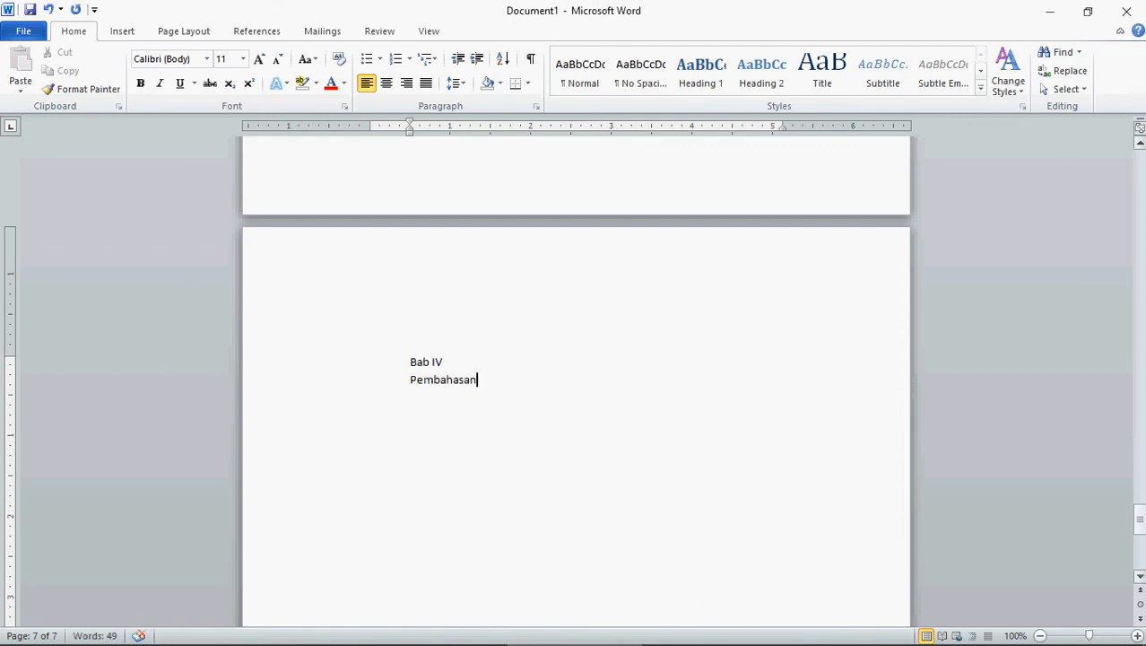
Under Pembahasan, create a lettered list with A. "Gambaran Umum Penelitian" and B. "Menjawab Rumusan Masalah"
key("Return")
key("Return")
key("ctrl+shift+n")
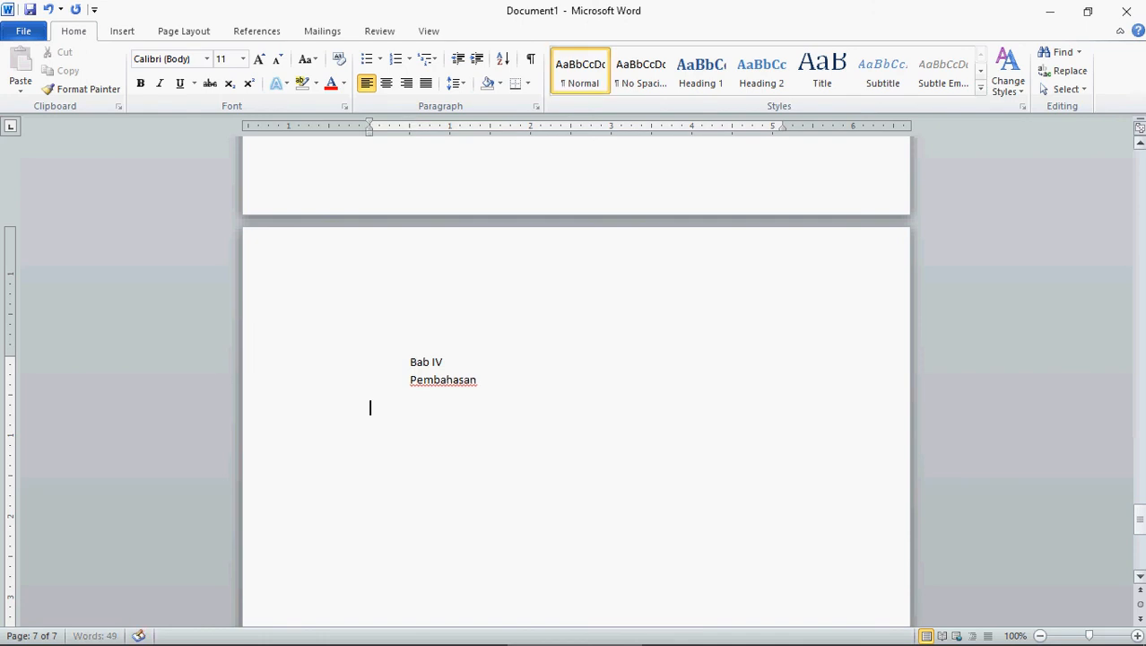
type("A. ")
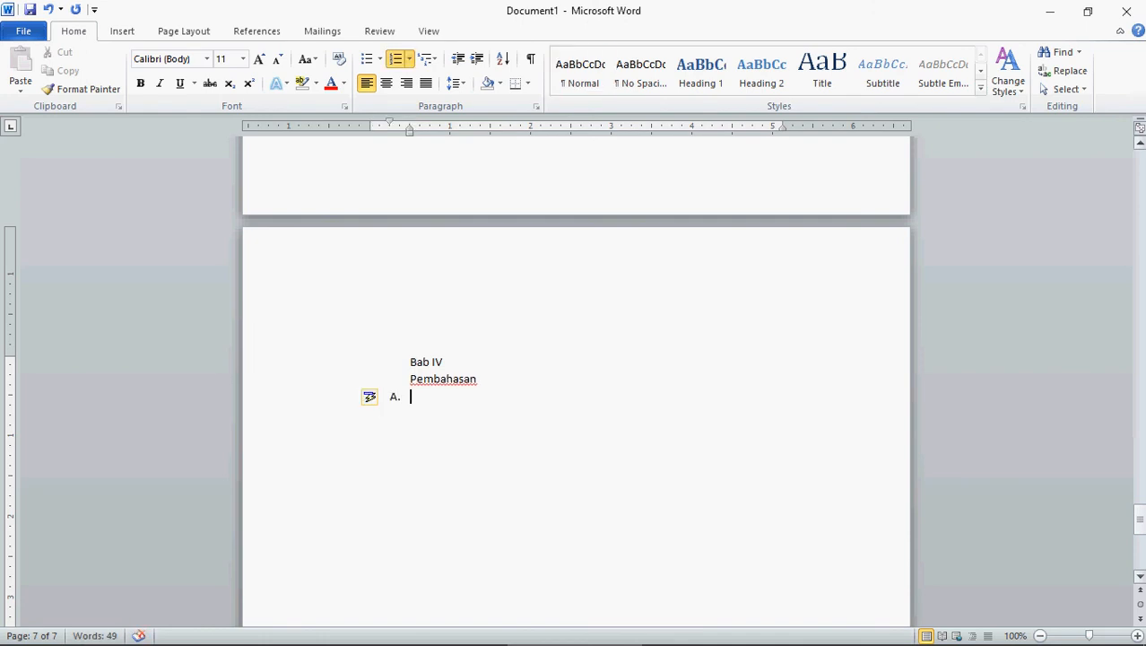
type("Gambaran Umum Pe")
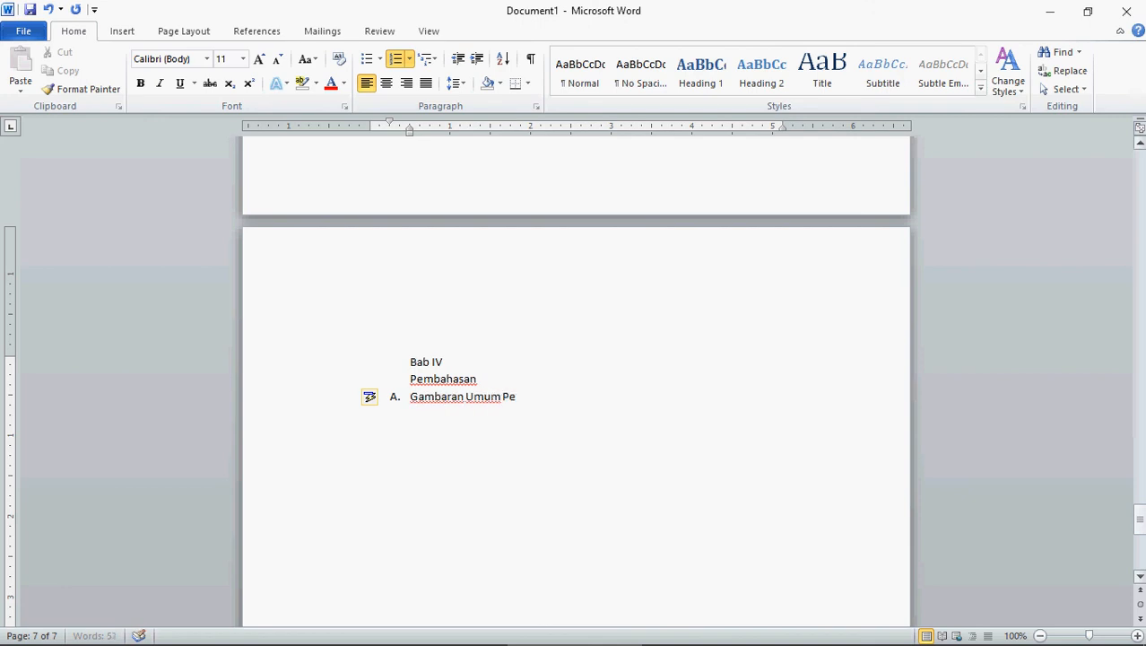
type("nelitian")
key("Return")
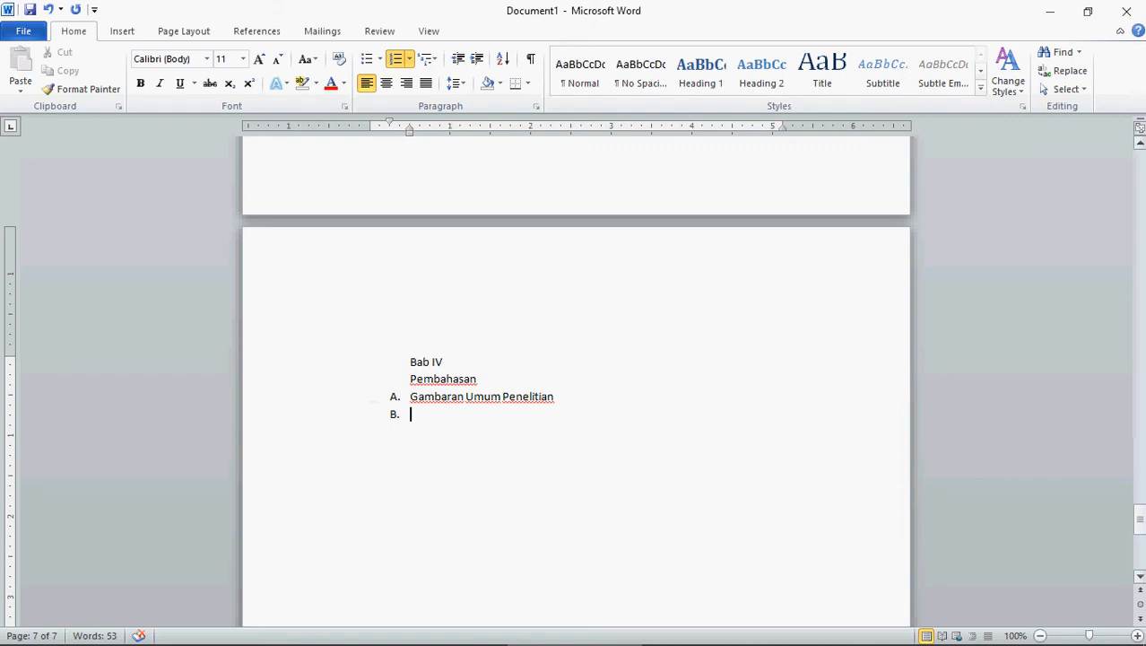
type("Menjawab R")
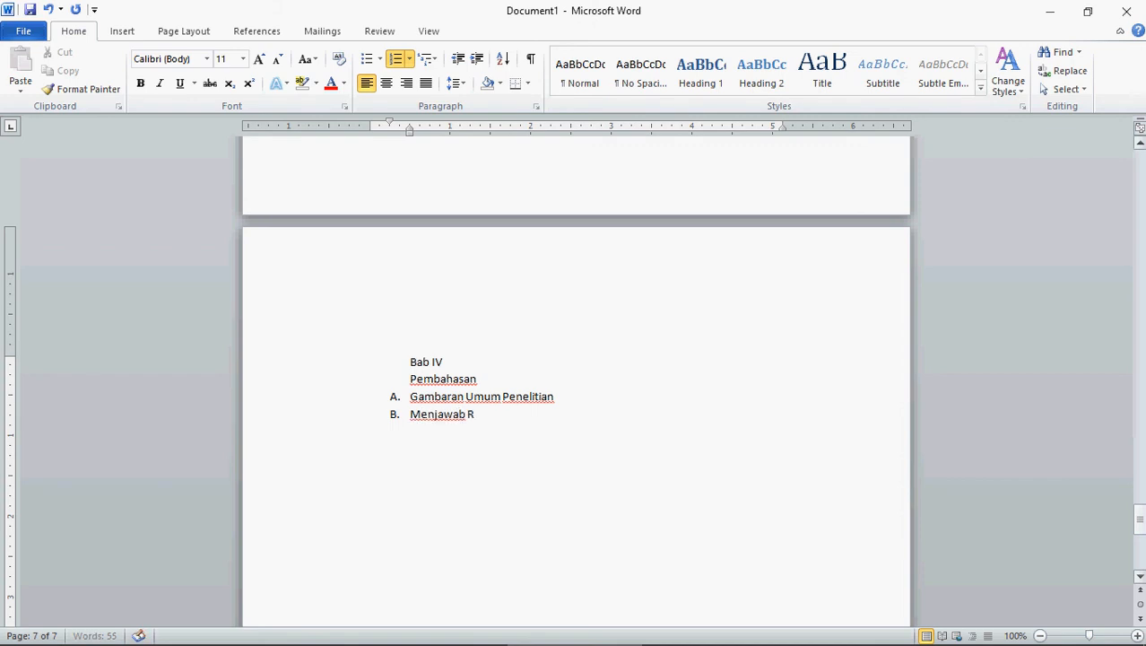
type("umusan Masalah")
key("Return")
Start a new page after the Bab IV list and enter "BAB V" with "Penutup" on the line below
key("ctrl+Return")
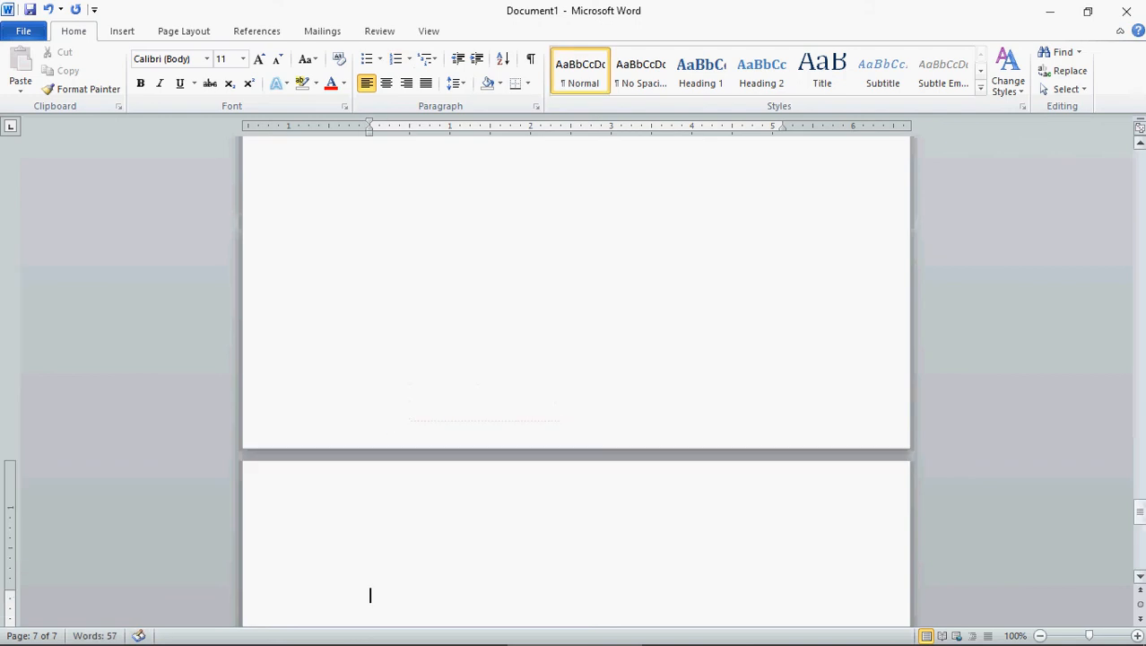
type("BAB V")
key("Return")
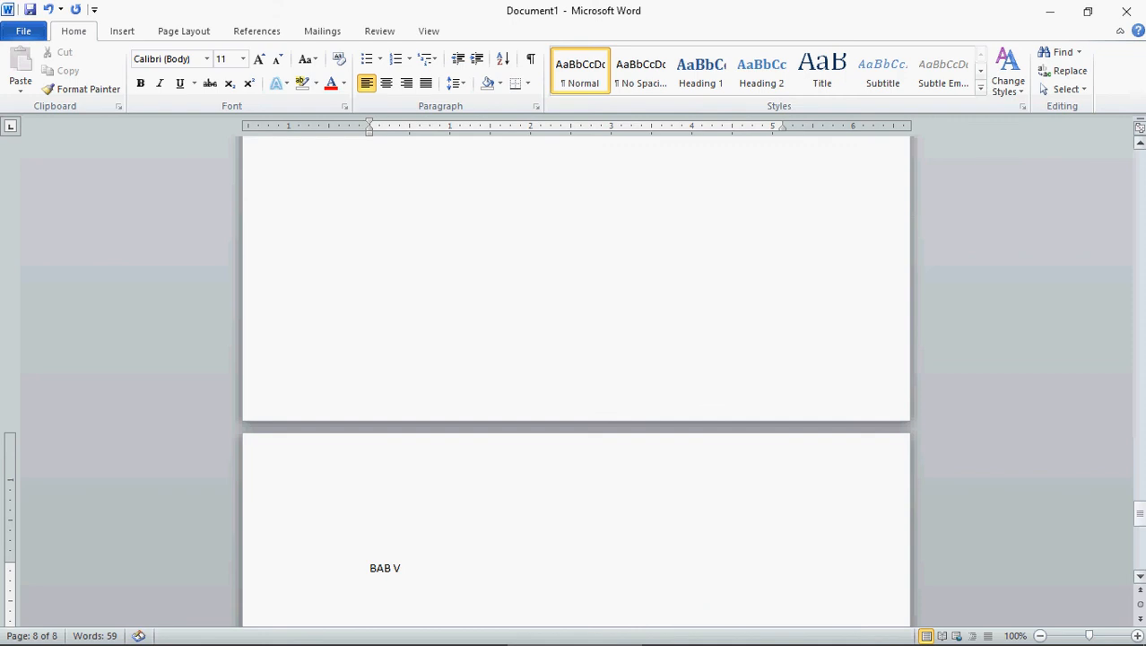
type("Saran")
key("BackSpace")
key("BackSpace")
left_click_drag(1141, 518, 1142, 538)
type("Penu")
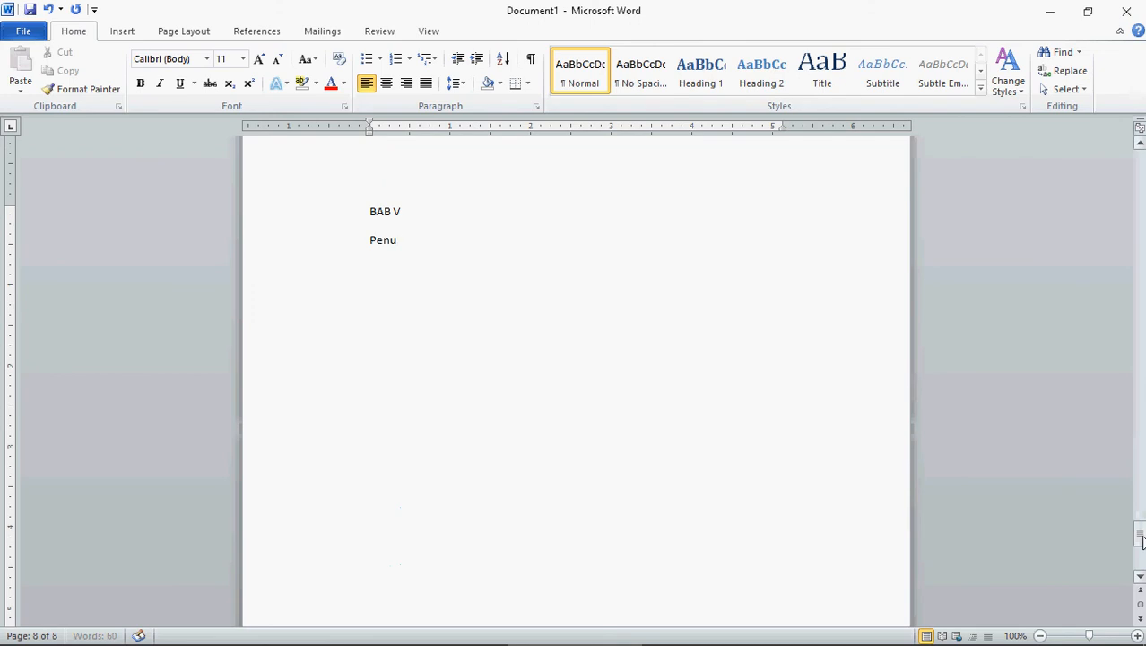
type("tup")
Under Penutup, create a lettered list with A. "Kesimpulan" and B. "Saran", and end the lettering
key("Return")
type("A. Kesimpulan B. ")
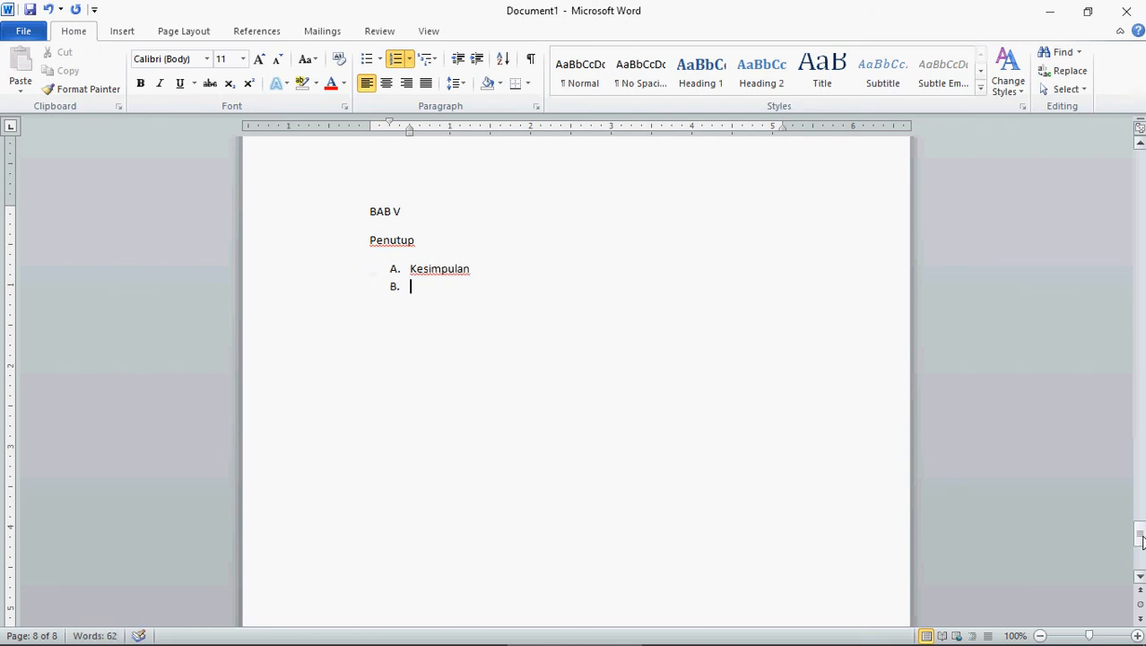
type("Saran")
key("Return")
key("Return")
Start a new page after the BAB V list and enter the centred heading "Daftar Pustaka"
key("ctrl+Return")
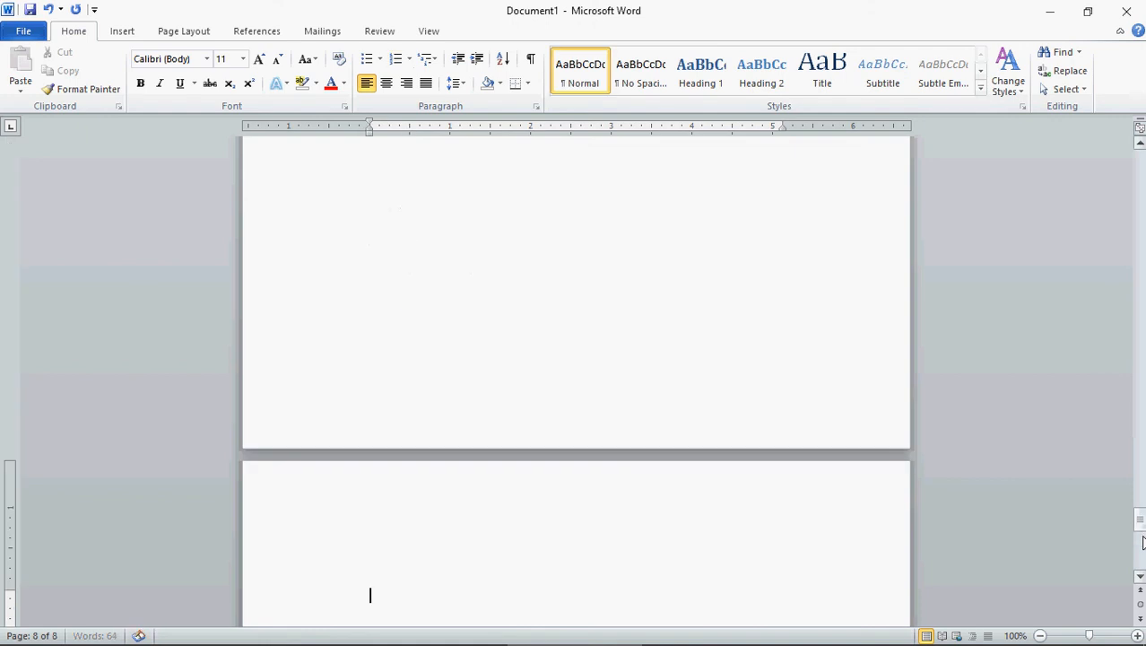
type("Daftar Pustaka")
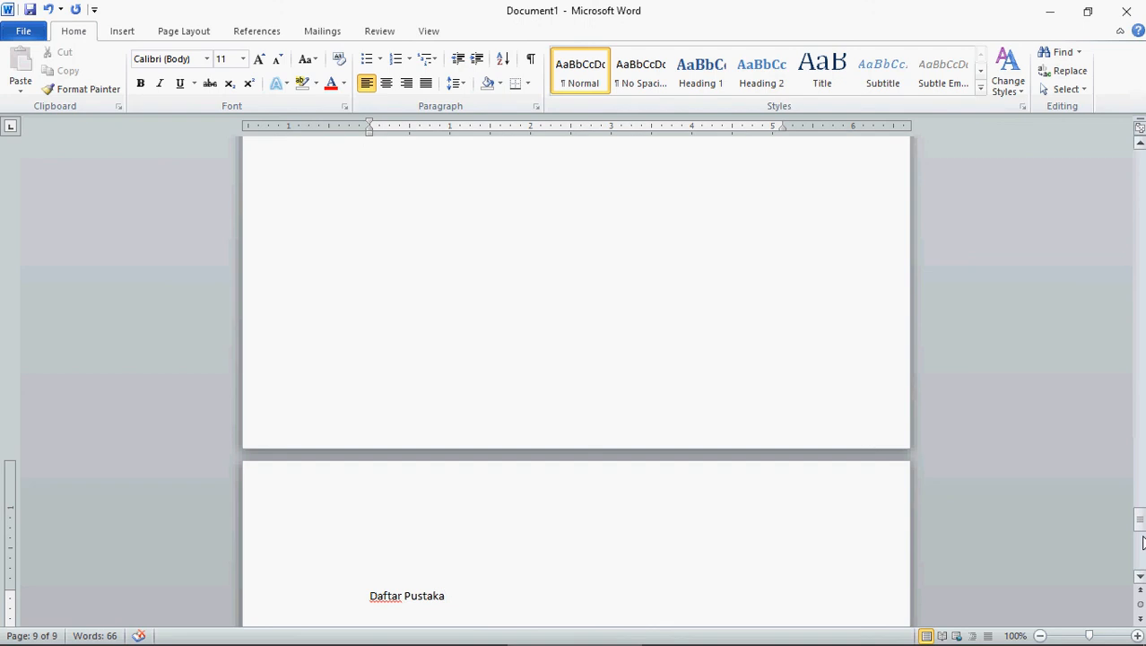
key("ctrl+e")
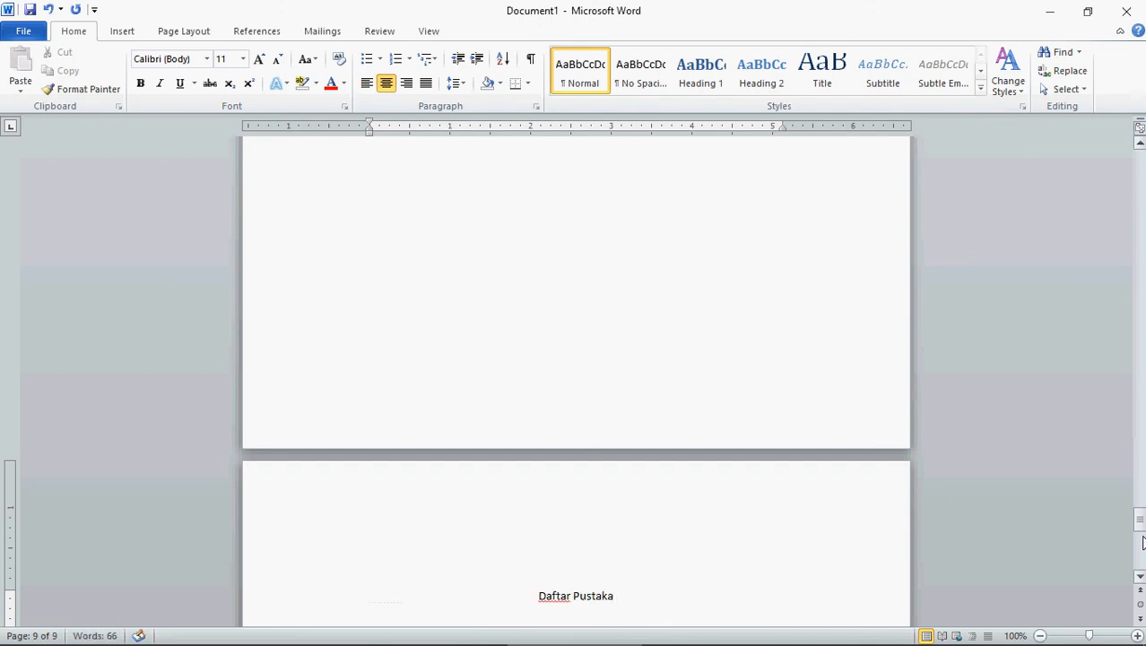
left_click_drag(1142, 524, 1144, 536)
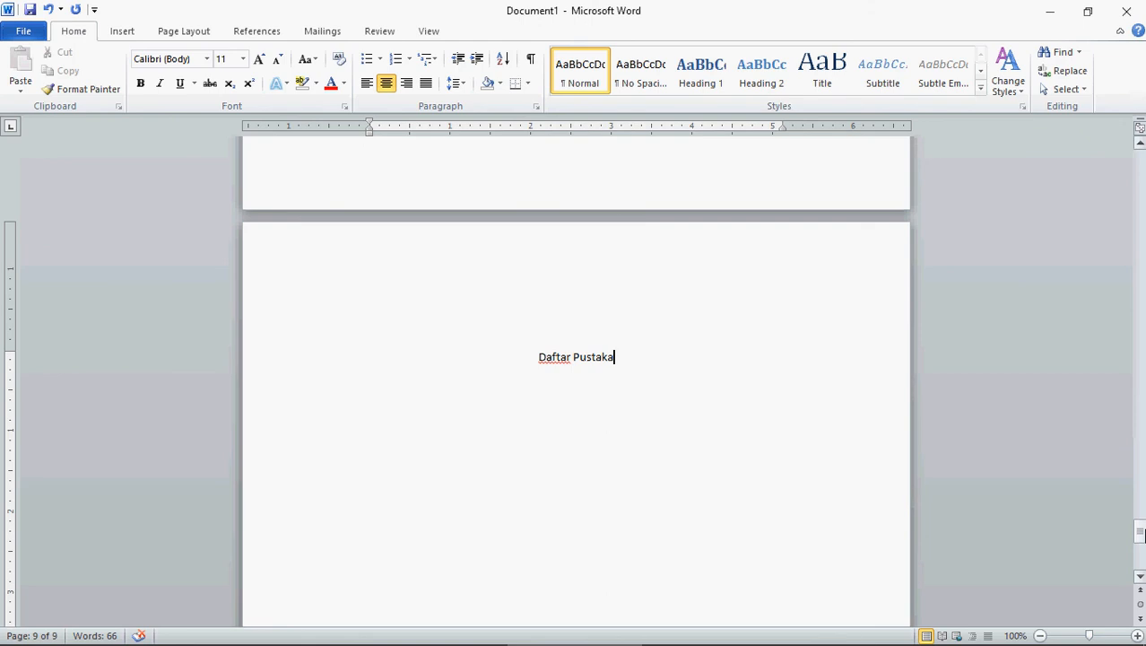
Set the text of the whole document to Times New Roman, size 12
key("ctrl+a")
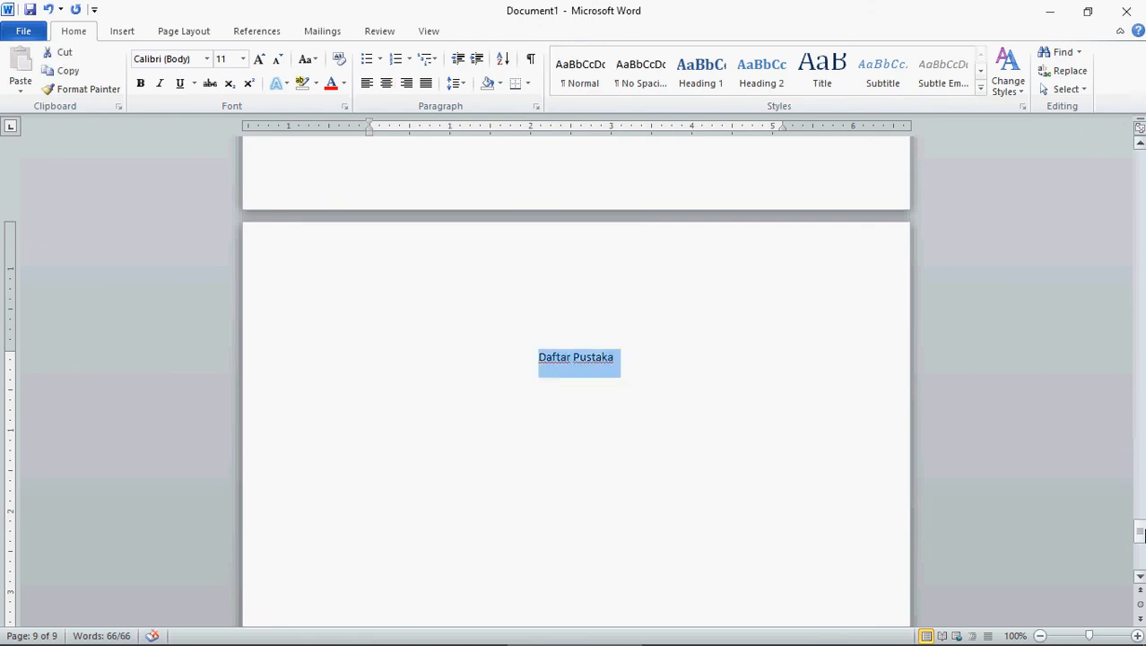
left_click(166, 63)
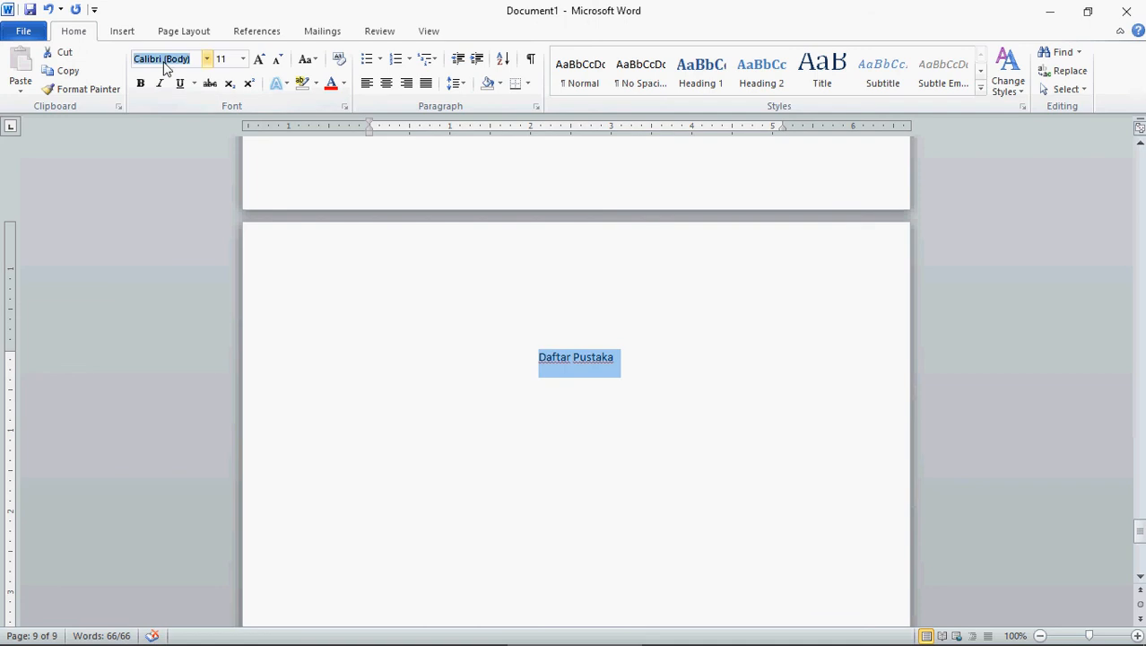
type("Times New Roman")
key("Tab")
type("12")
key("Return")
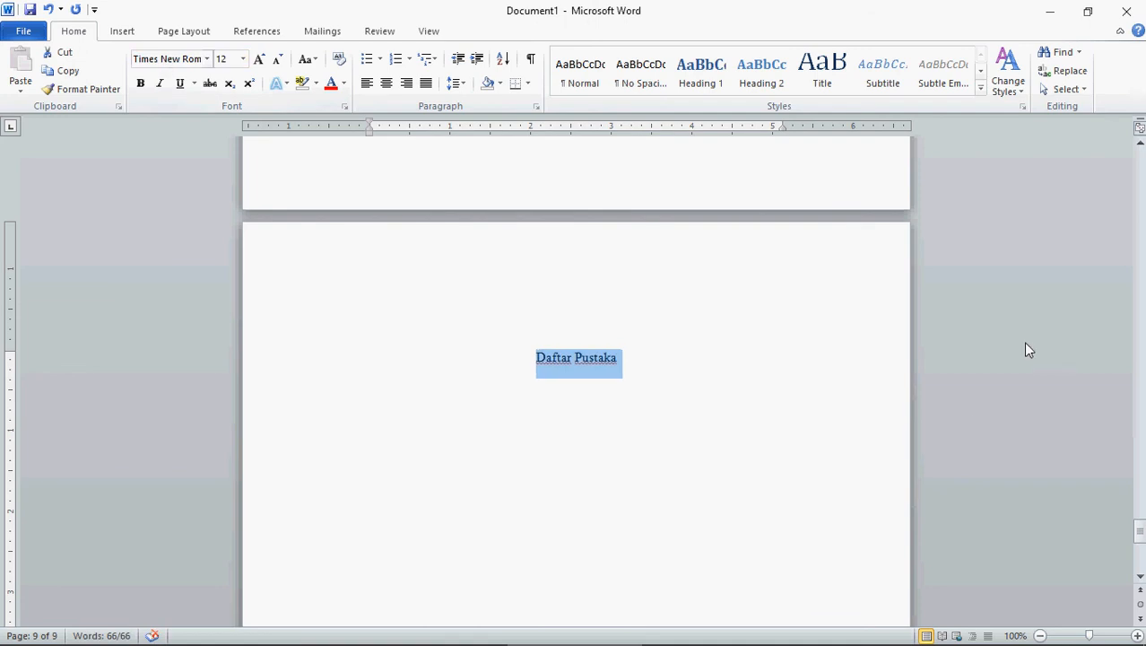
Add the "Kata Pengantar" heading on the second page to the table of contents as Level 1 and centre it
left_click(1139, 172)
left_click(1139, 172)
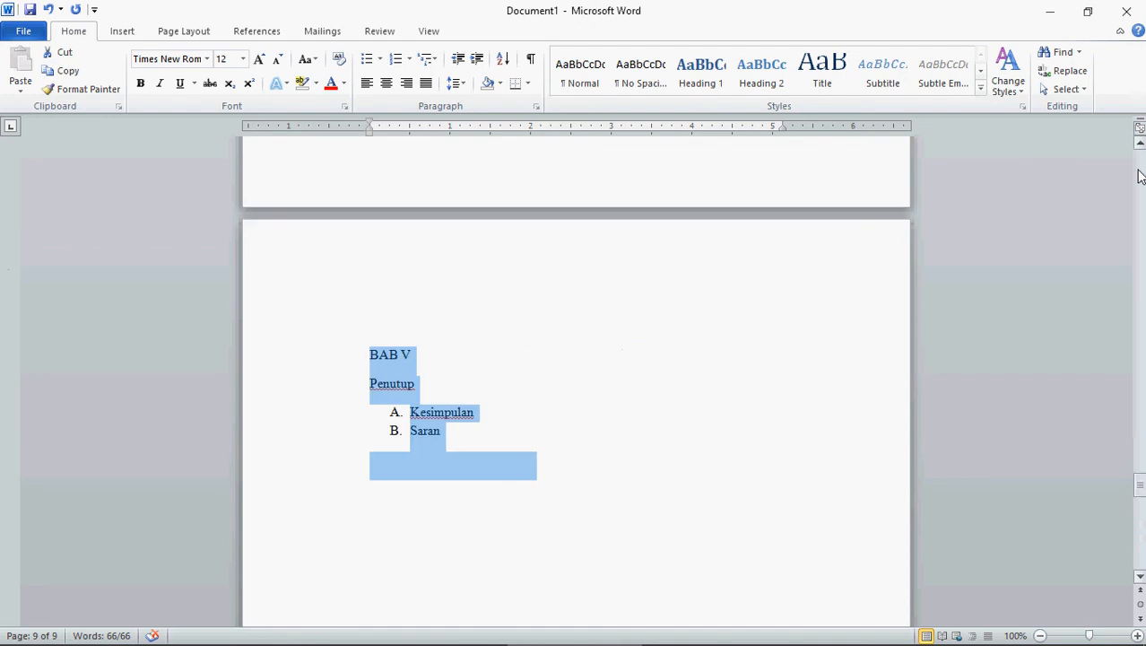
left_click_drag(1143, 477, 1138, 161)
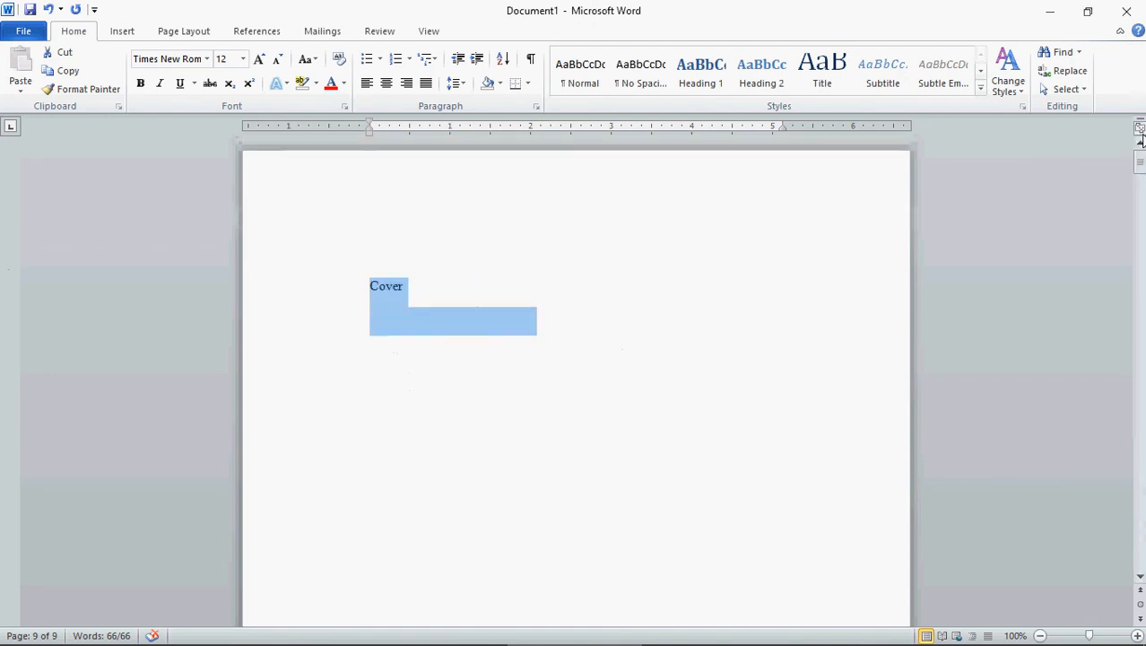
left_click(1140, 577)
left_click(1140, 577)
left_click(1140, 578)
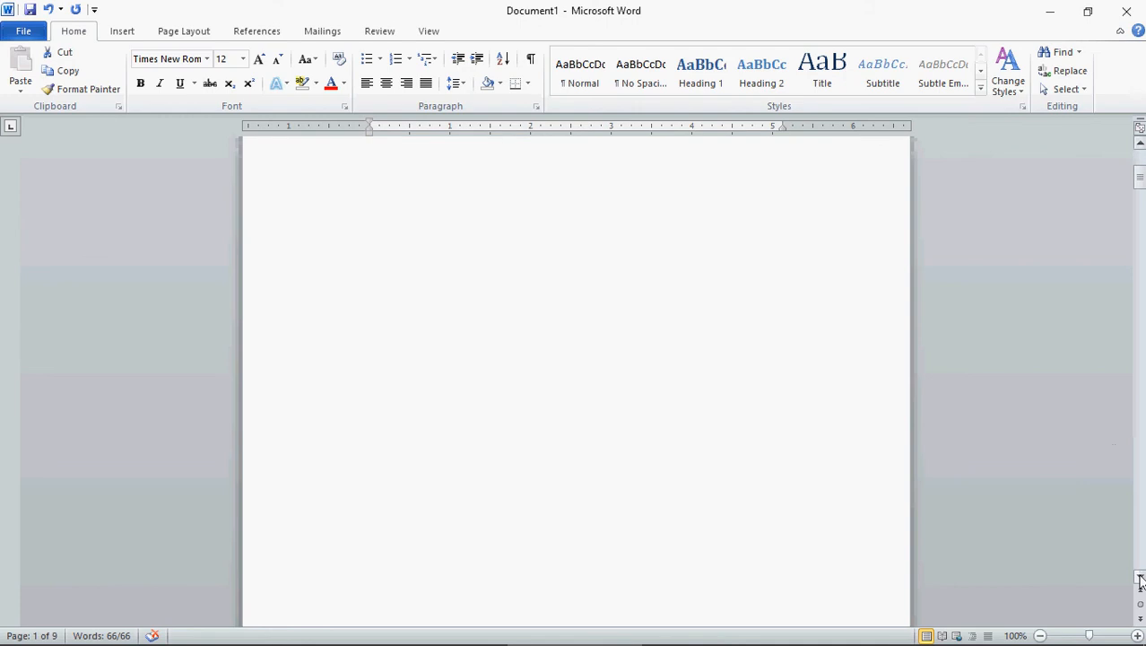
left_click(1140, 577)
left_click(1140, 577)
left_click(1140, 579)
left_click(1139, 579)
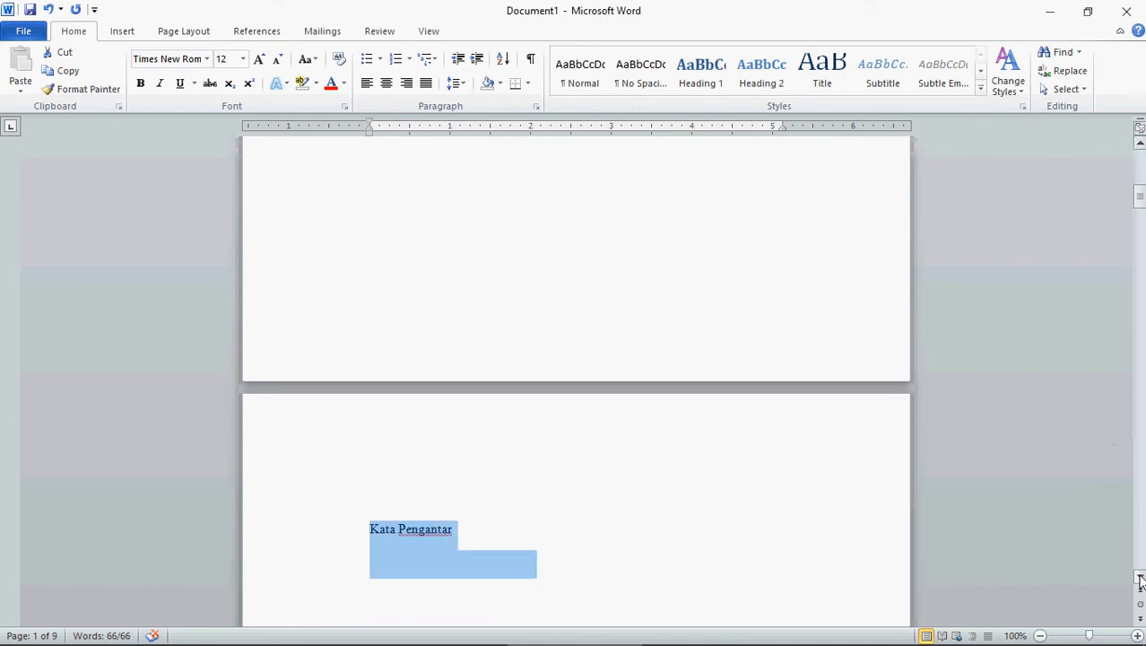
left_click(1140, 579)
left_click(1140, 579)
left_click(1140, 580)
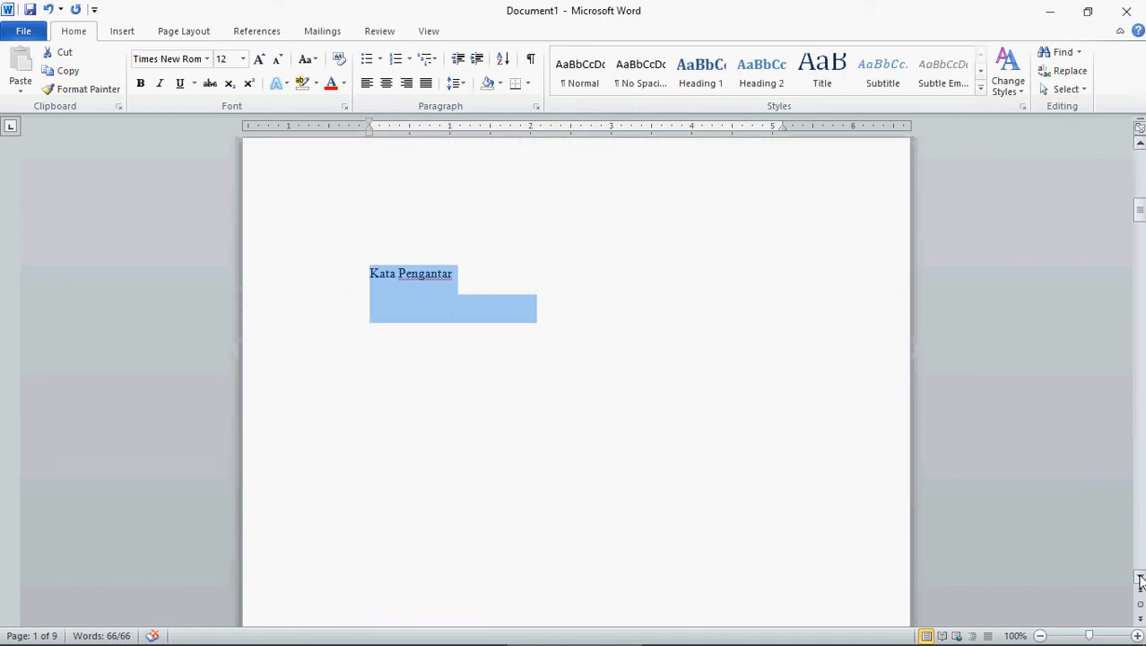
left_click(596, 298)
left_click_drag(493, 269, 311, 255)
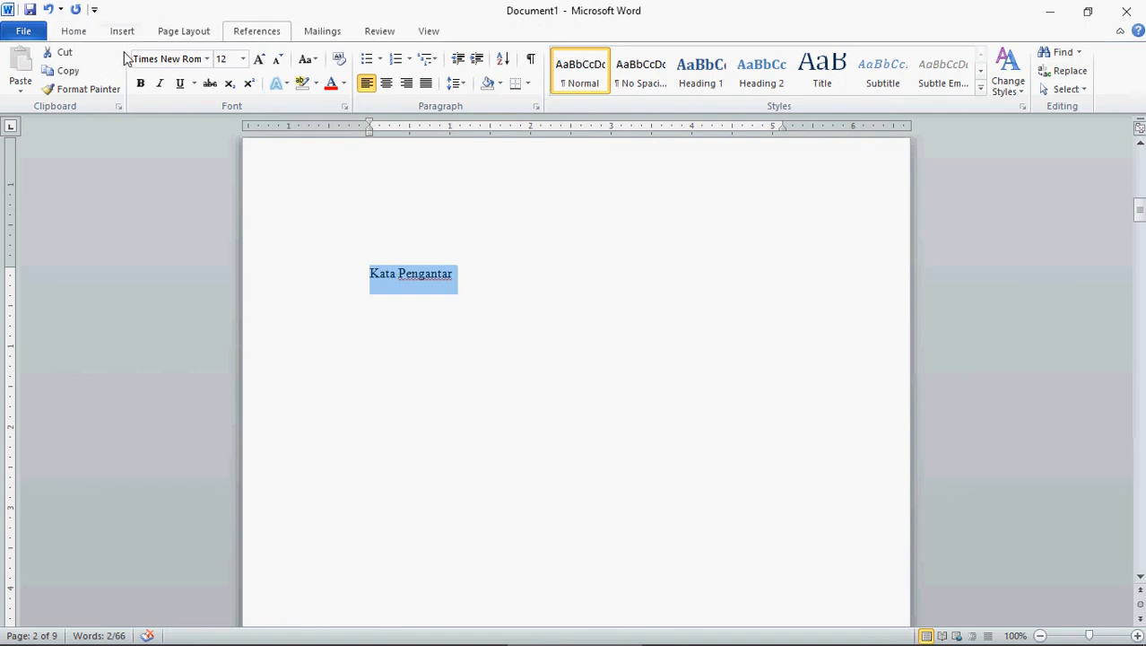
left_click(257, 31)
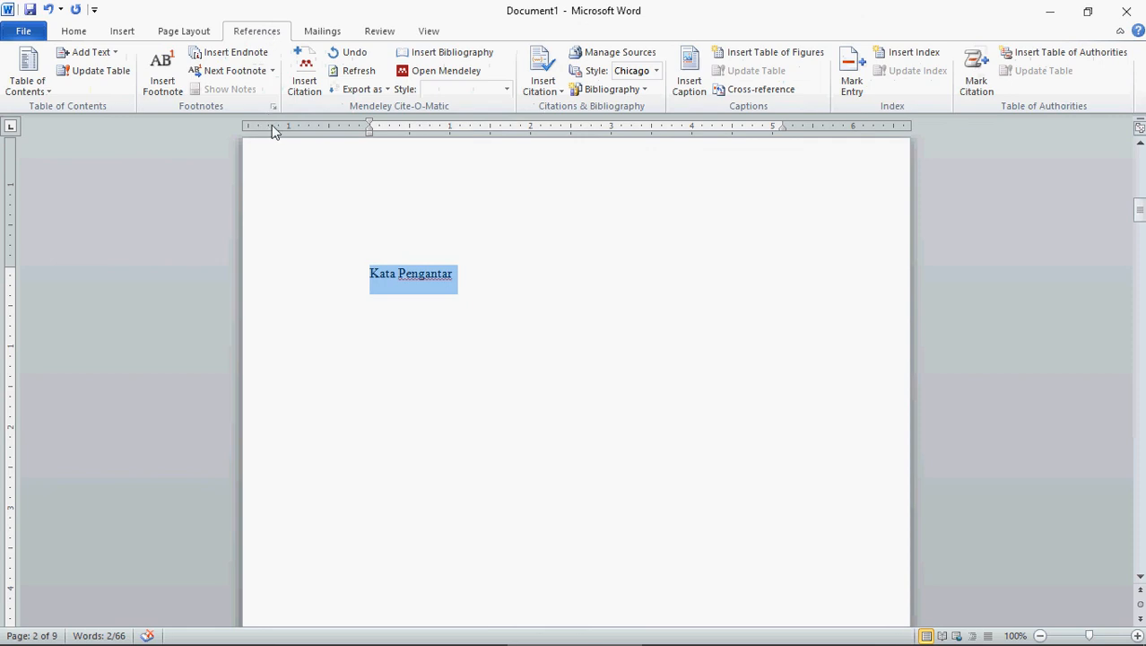
left_click(86, 56)
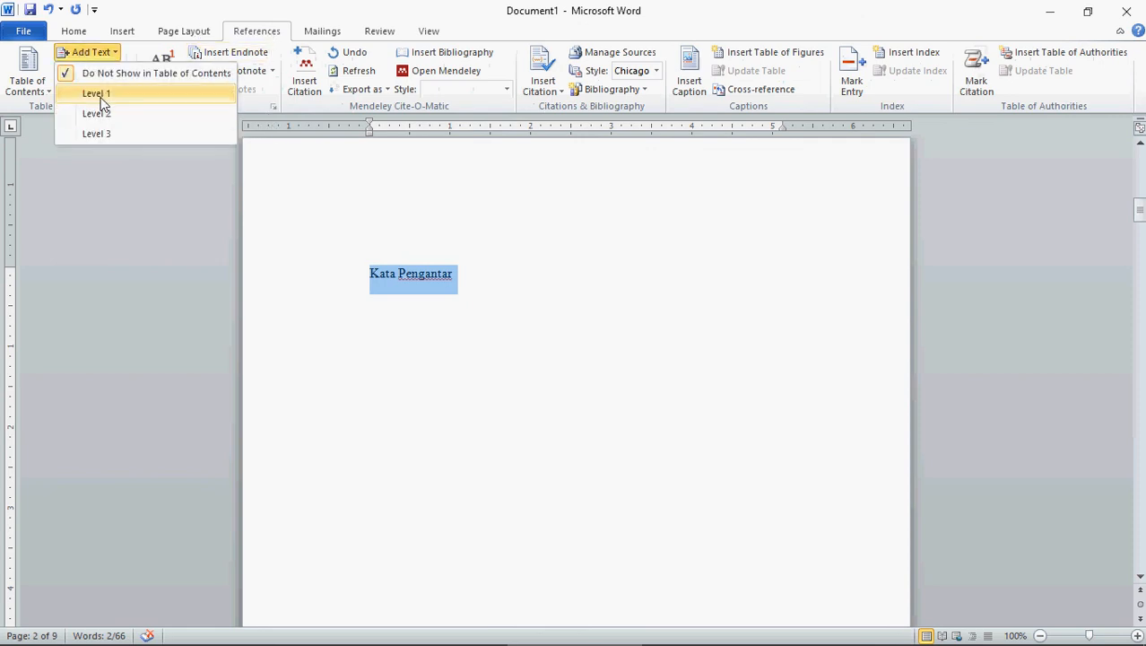
left_click(101, 95)
key("ctrl+e")
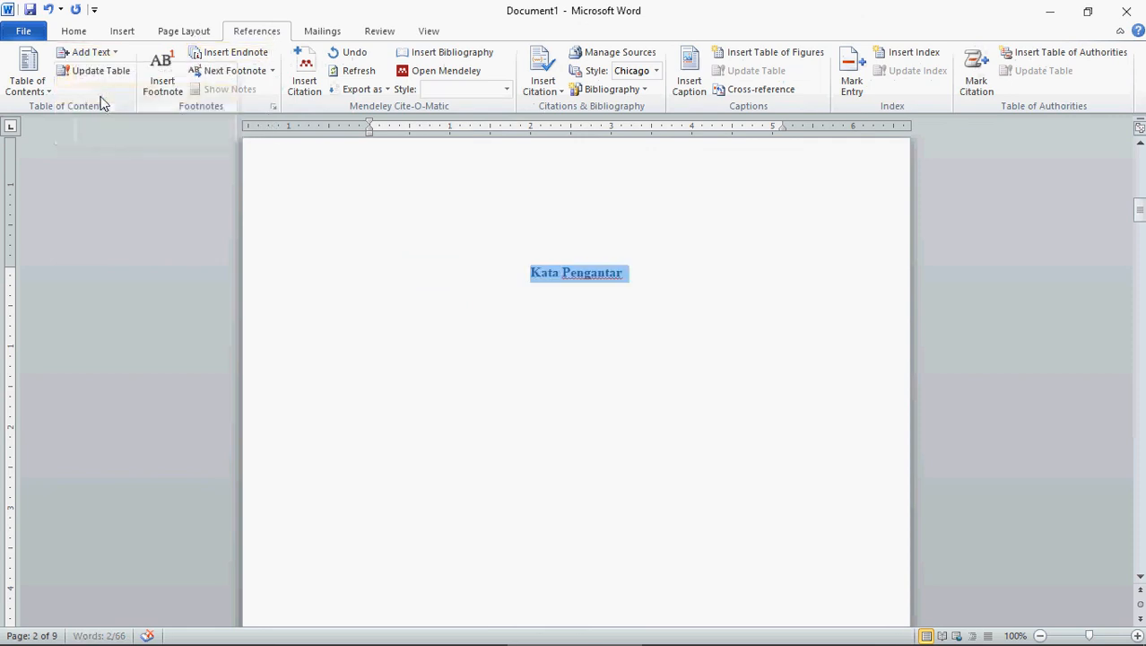
Change the font colour of the "Kata Pengantar" heading to Automatic
left_click(74, 31)
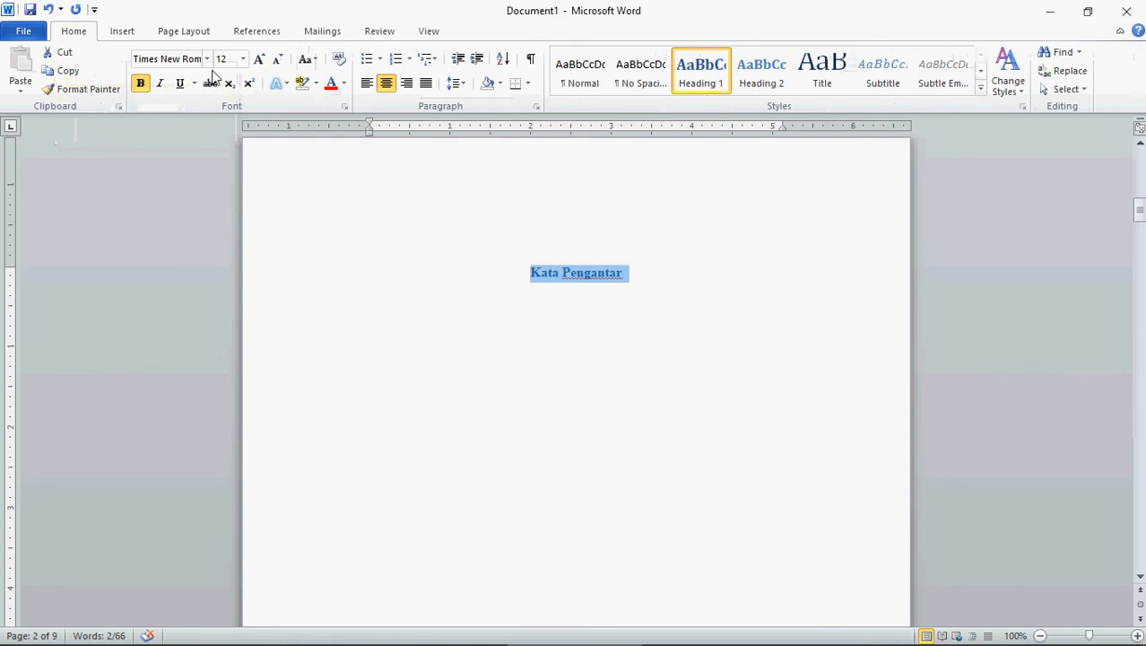
left_click(344, 83)
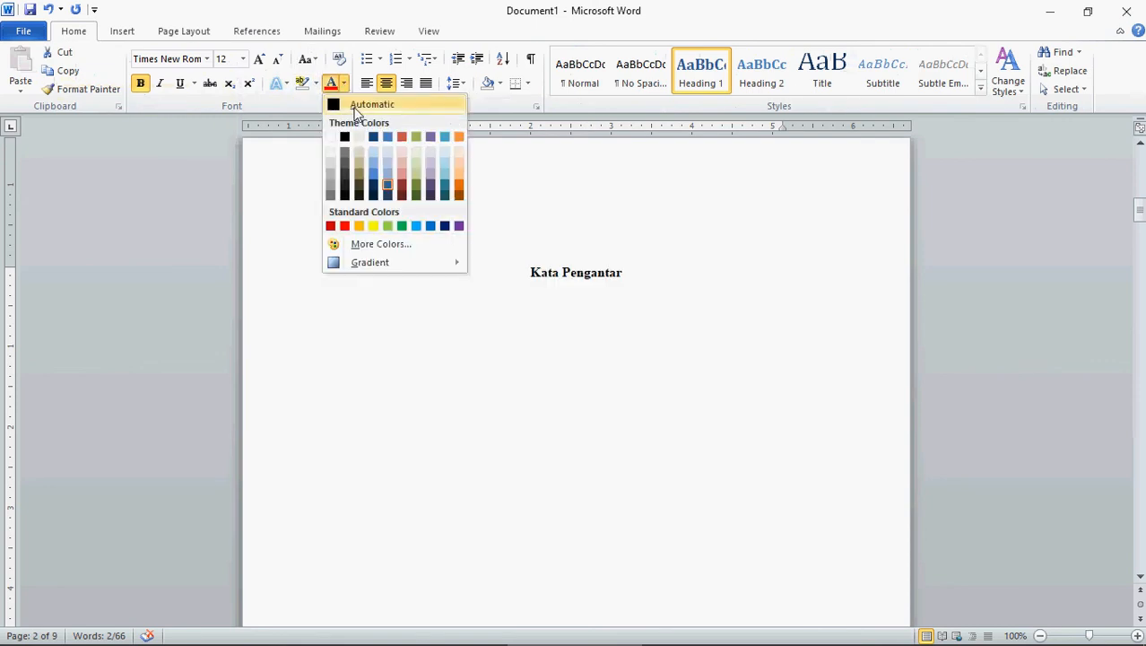
left_click(357, 108)
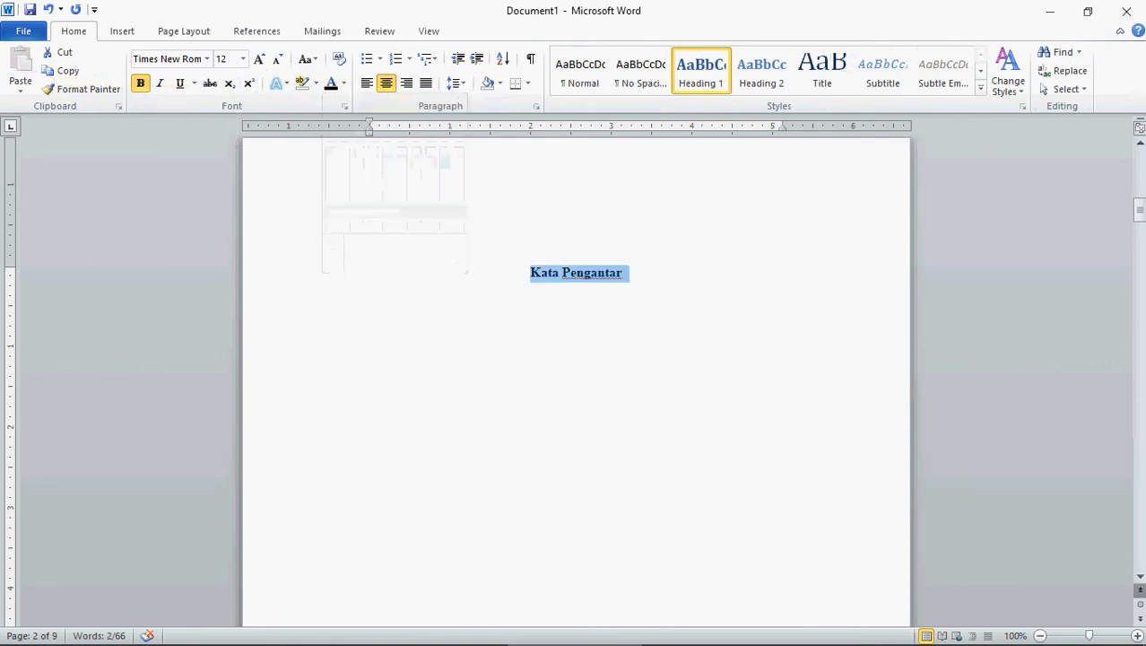
Add the "Daftar Isi" heading on the third page to the table of contents as Level 1 and show the Navigation Pane
left_click(1140, 588)
left_click(1142, 577)
left_click(1143, 577)
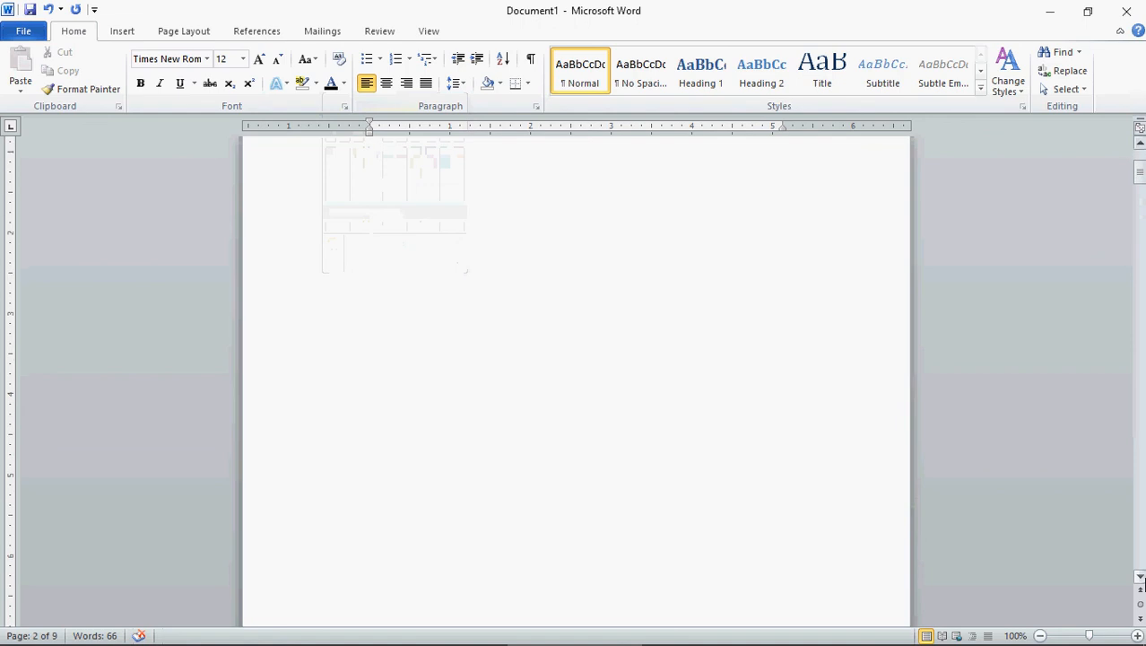
left_click(1143, 578)
key("Down")
key("Down")
key("Down")
key("Down")
key("Down")
key("Down")
key("Down")
key("Down")
key("Down")
key("Down")
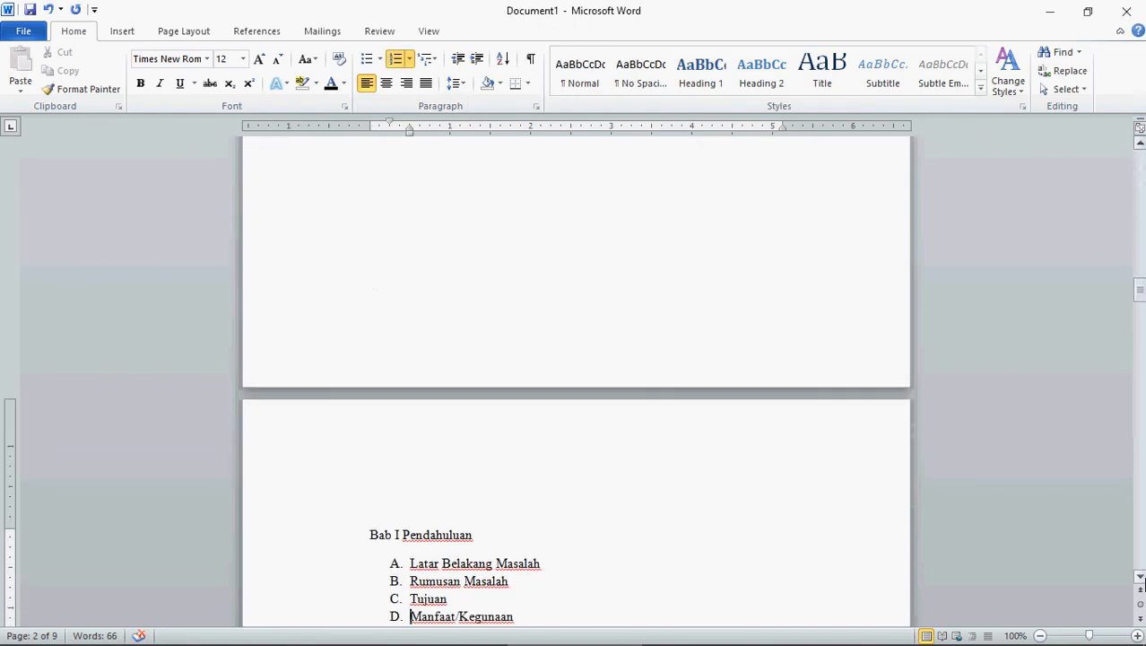
key("Up")
key("Up")
key("Up")
key("Up")
key("Up")
key("Up")
key("Up")
key("Up")
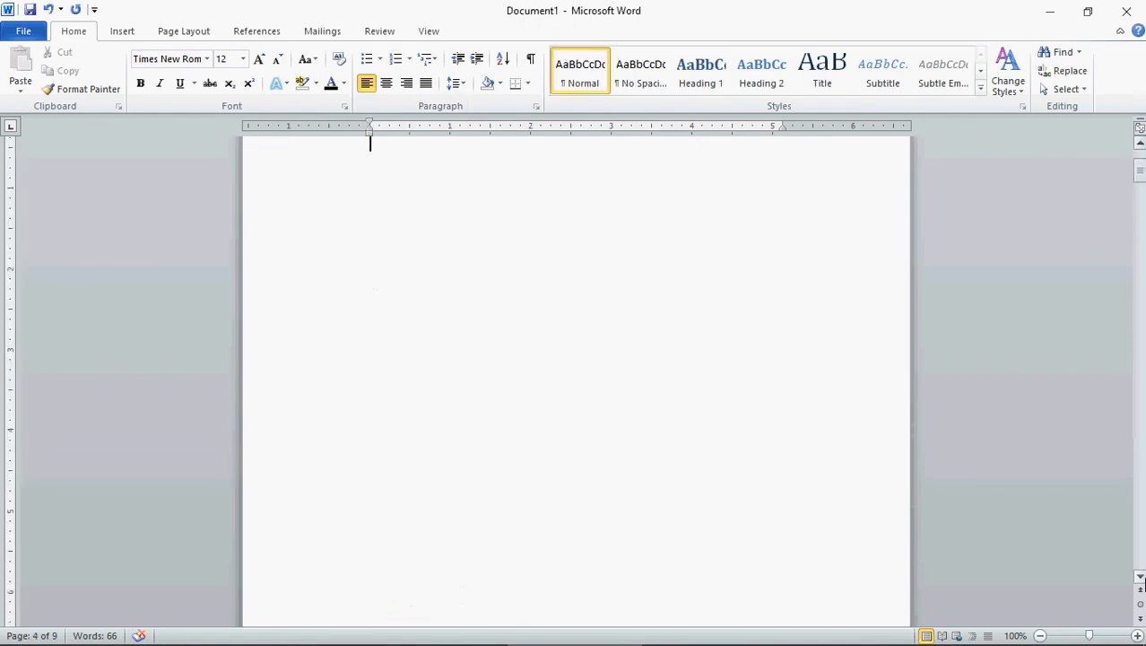
key("Down")
key("Down")
key("Down")
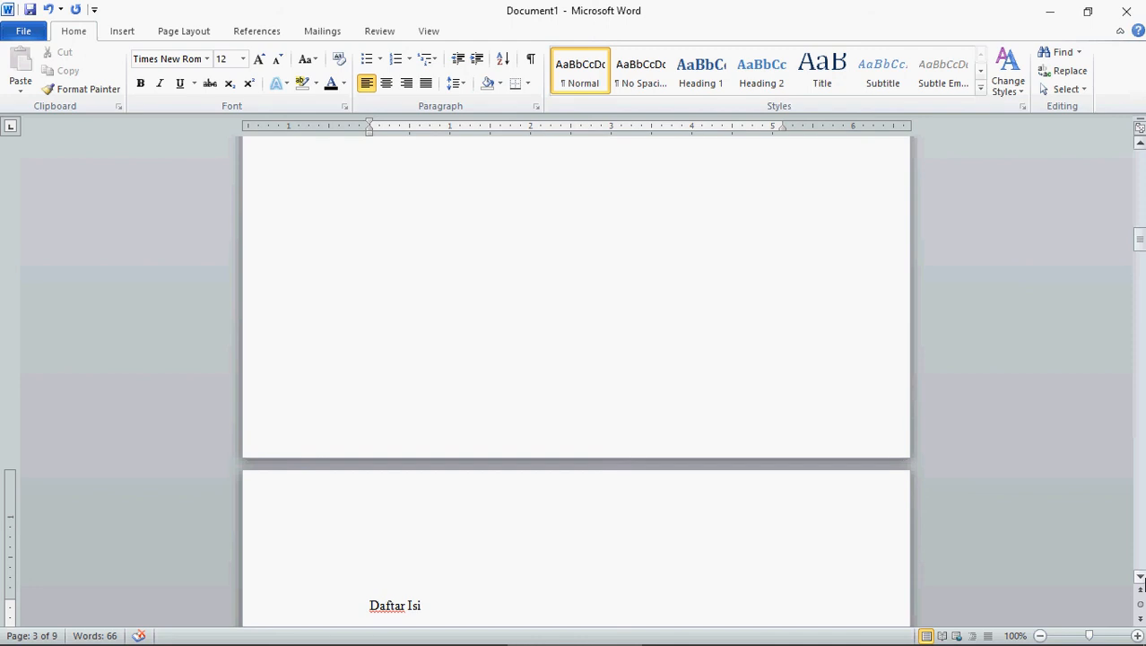
scroll(1142, 584, "down", 5)
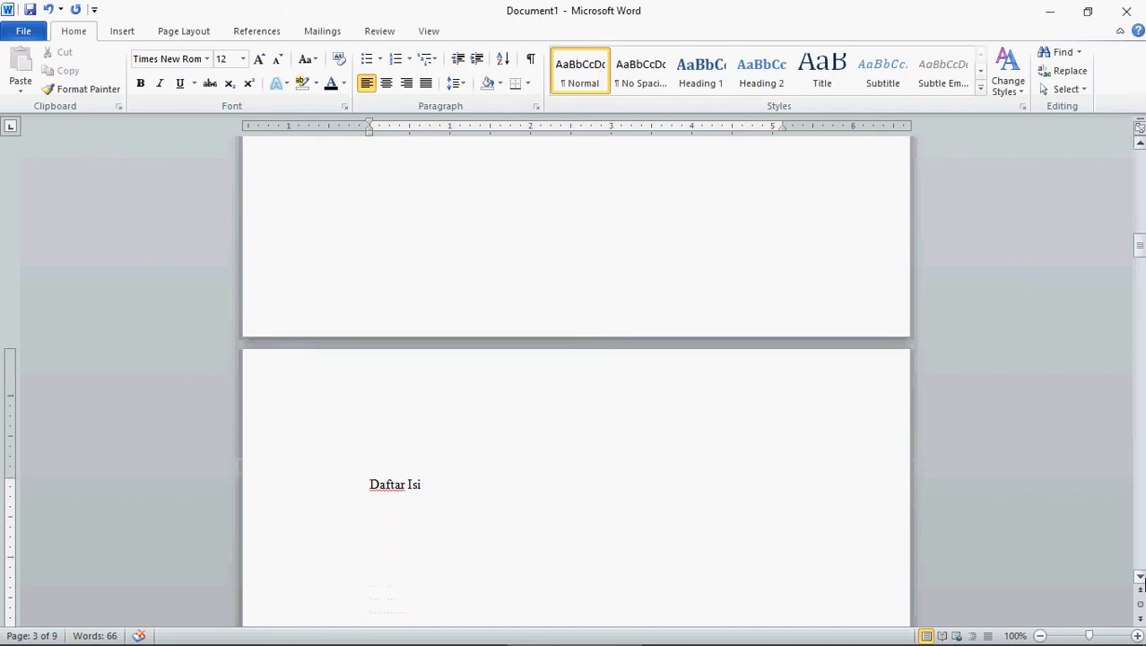
scroll(1142, 584, "down", 1)
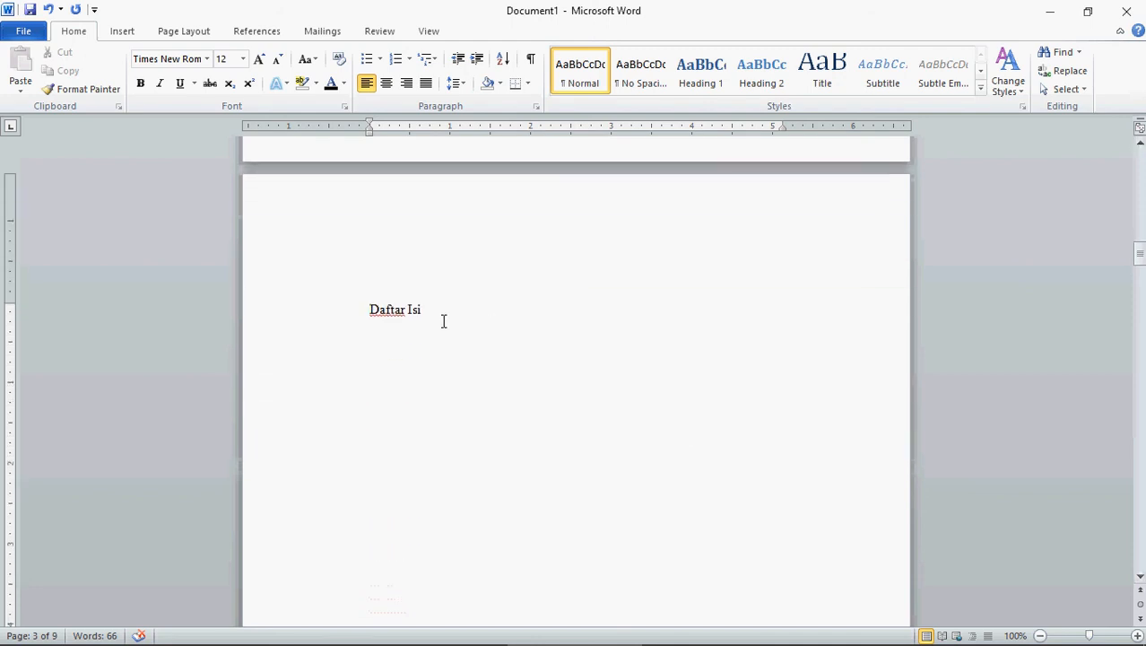
left_click_drag(443, 320, 342, 299)
left_click(269, 33)
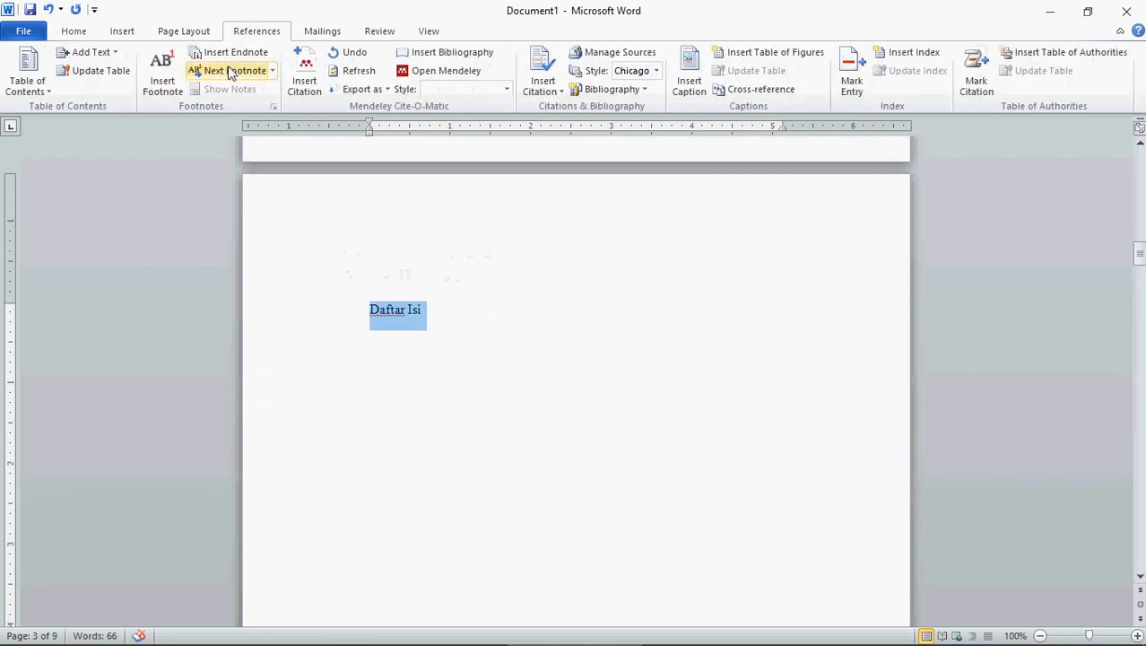
left_click(119, 54)
left_click(117, 95)
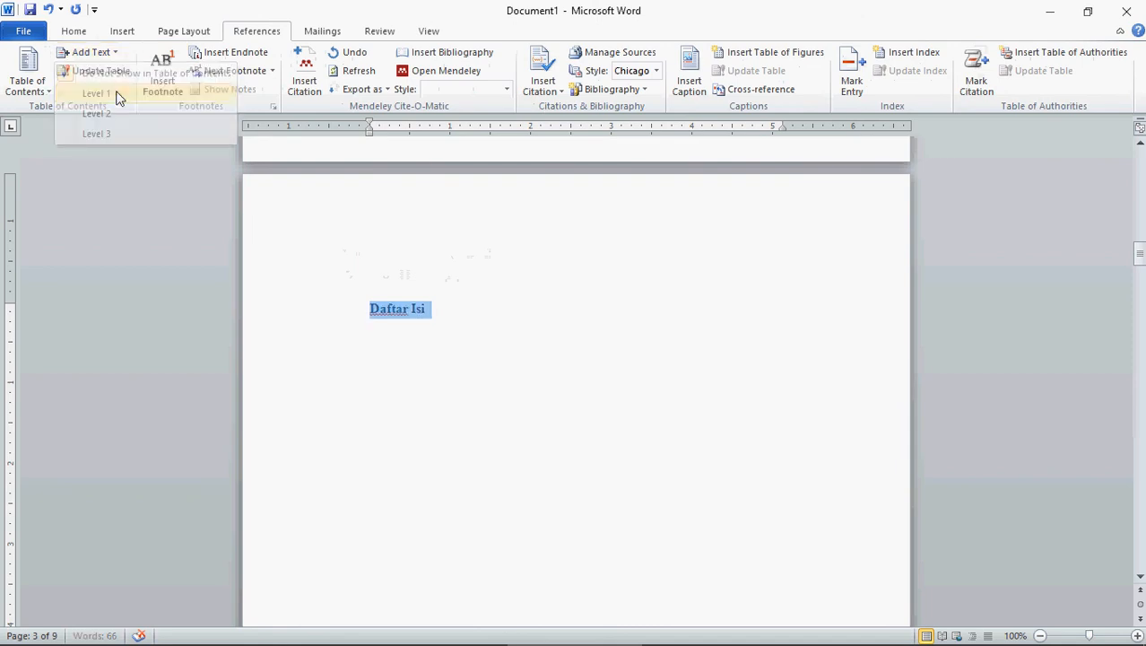
left_click(427, 32)
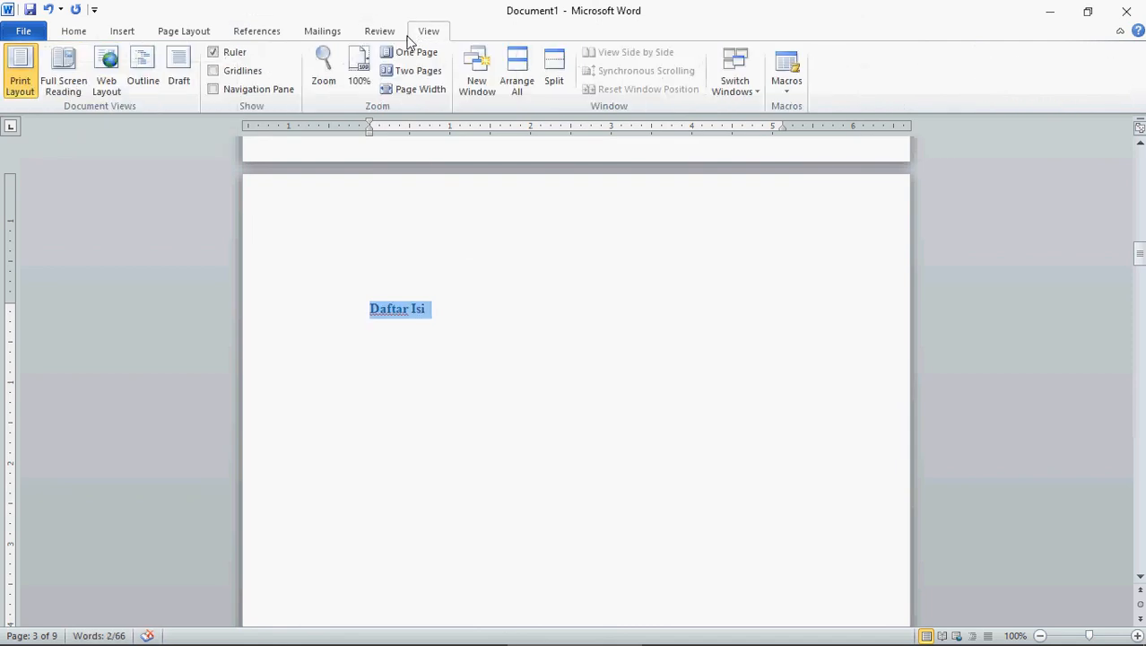
left_click(256, 93)
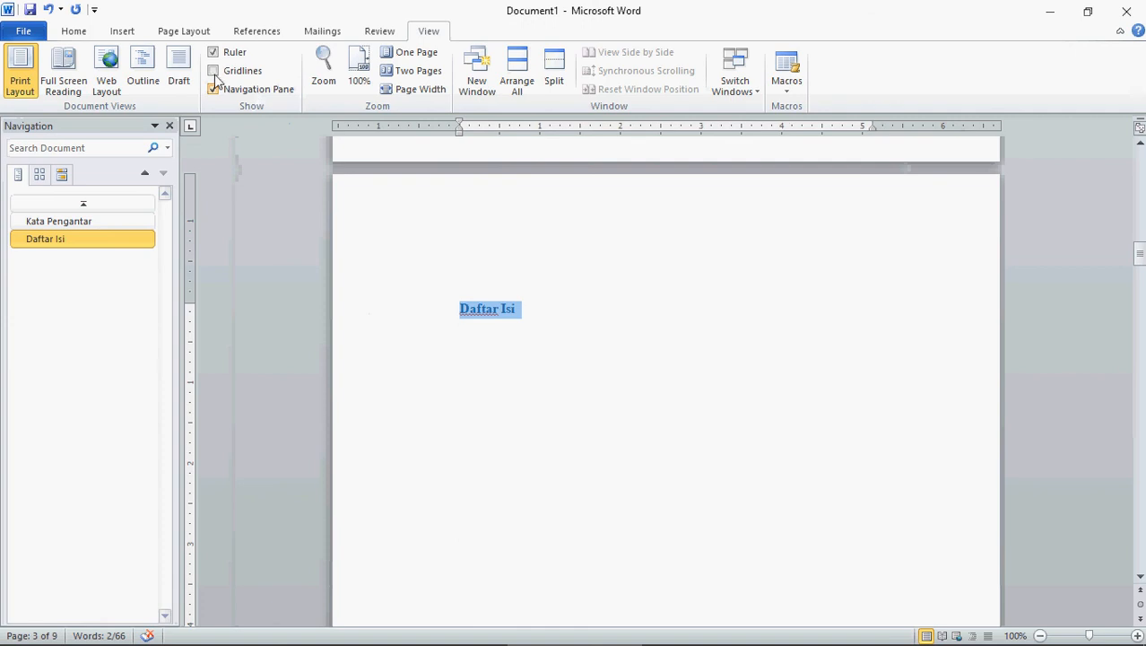
Centre the "Daftar Isi" heading and change its font colour to Automatic
left_click(70, 34)
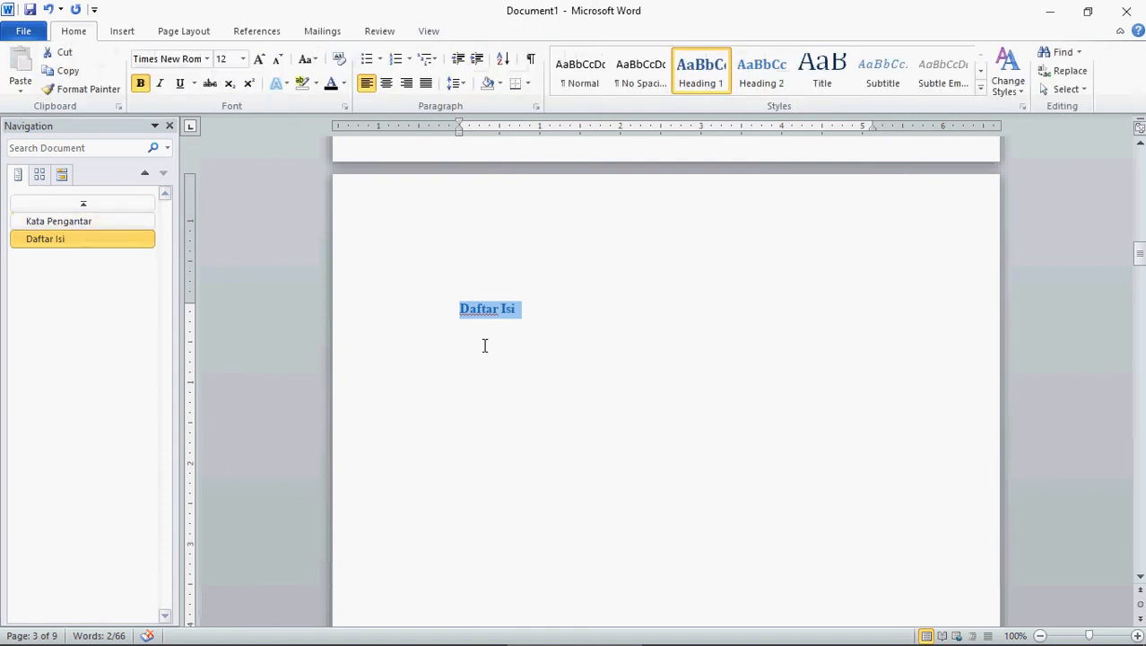
key("ctrl+e")
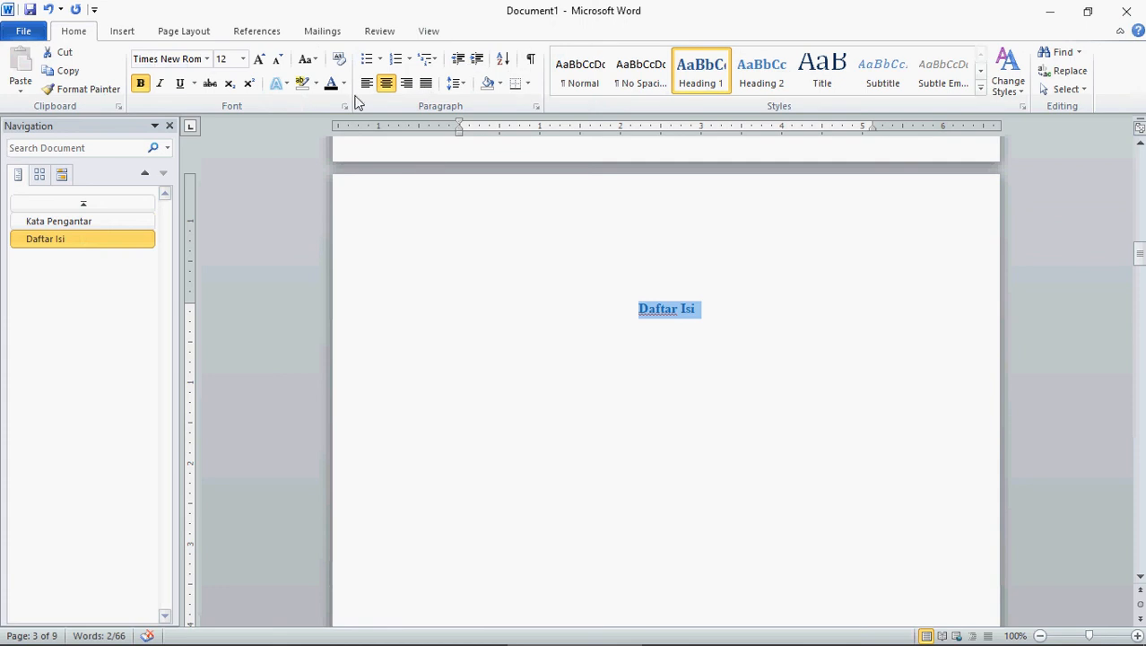
left_click(330, 83)
Add the "Bab I Pendahuluan" heading on the fourth page to the table of contents as Level 1
left_click(1140, 578)
left_click(1140, 578)
left_click(1140, 577)
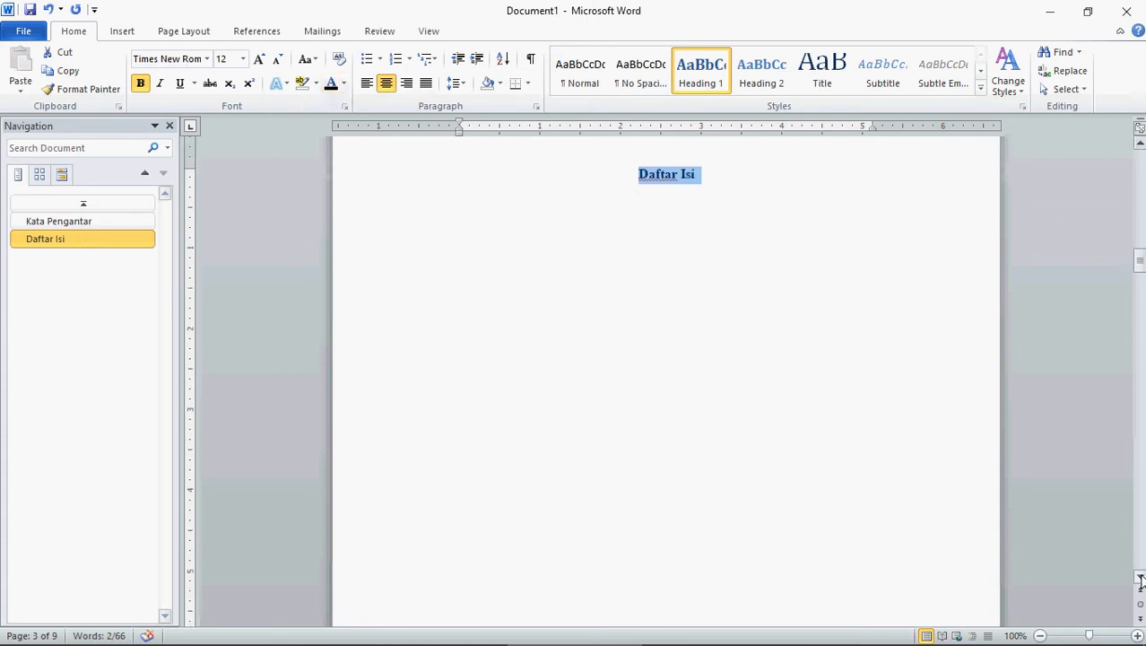
left_click(1140, 577)
left_click(1140, 578)
left_click(1140, 578)
left_click(1140, 578)
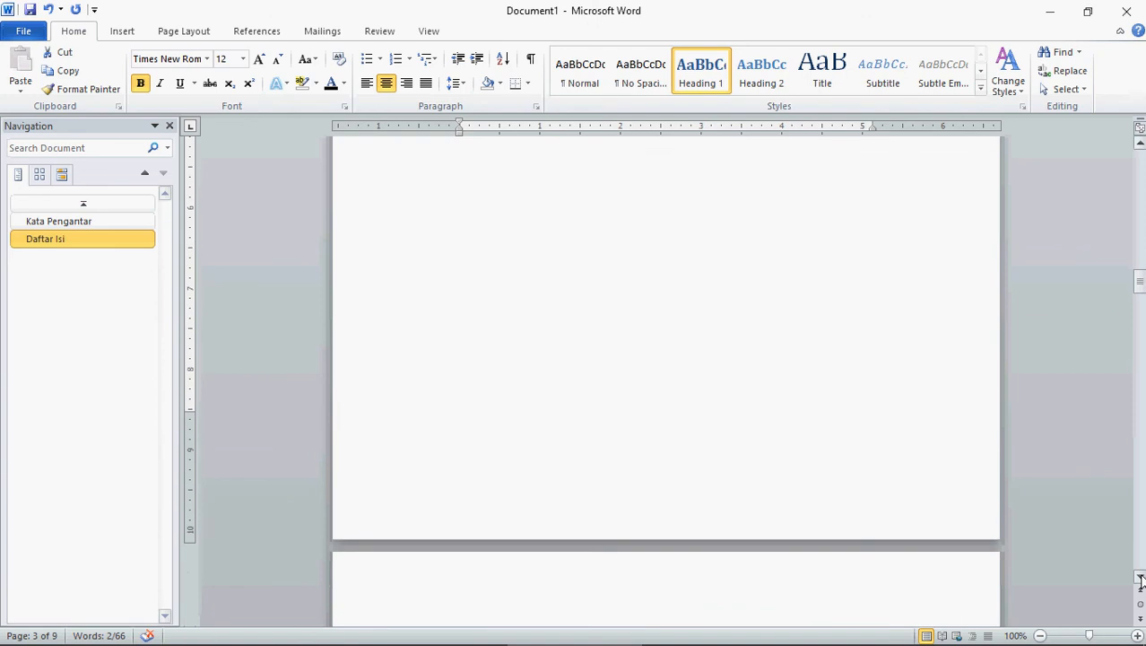
left_click(1140, 578)
left_click(1140, 578)
left_click(1140, 577)
left_click(1140, 577)
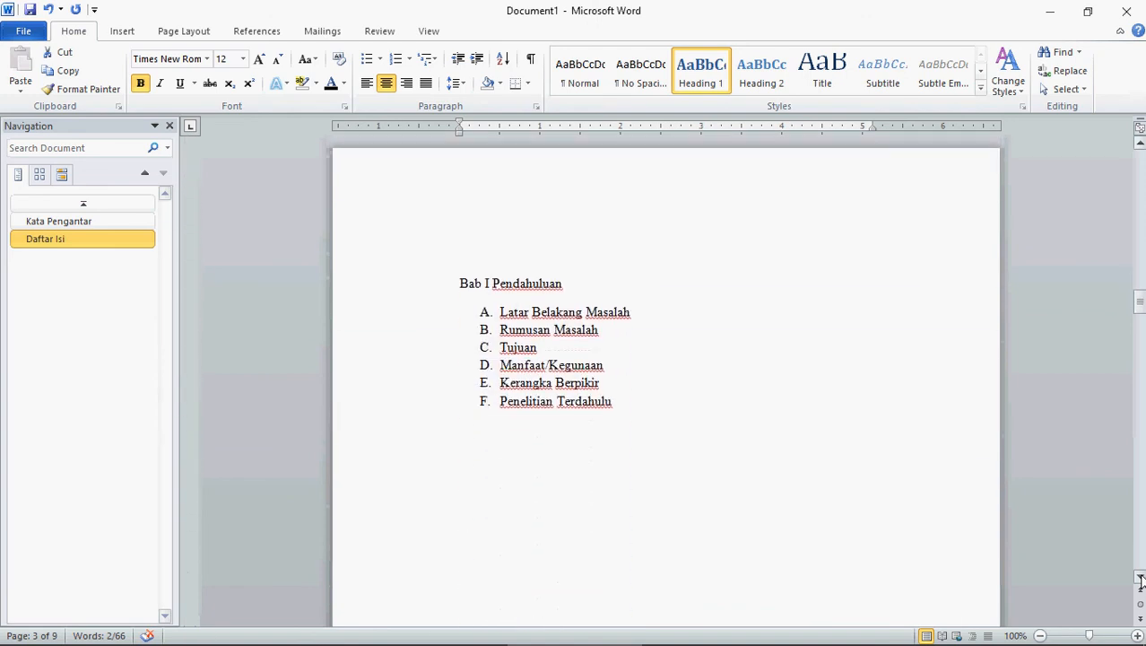
left_click(576, 287)
left_click_drag(576, 287, 448, 284)
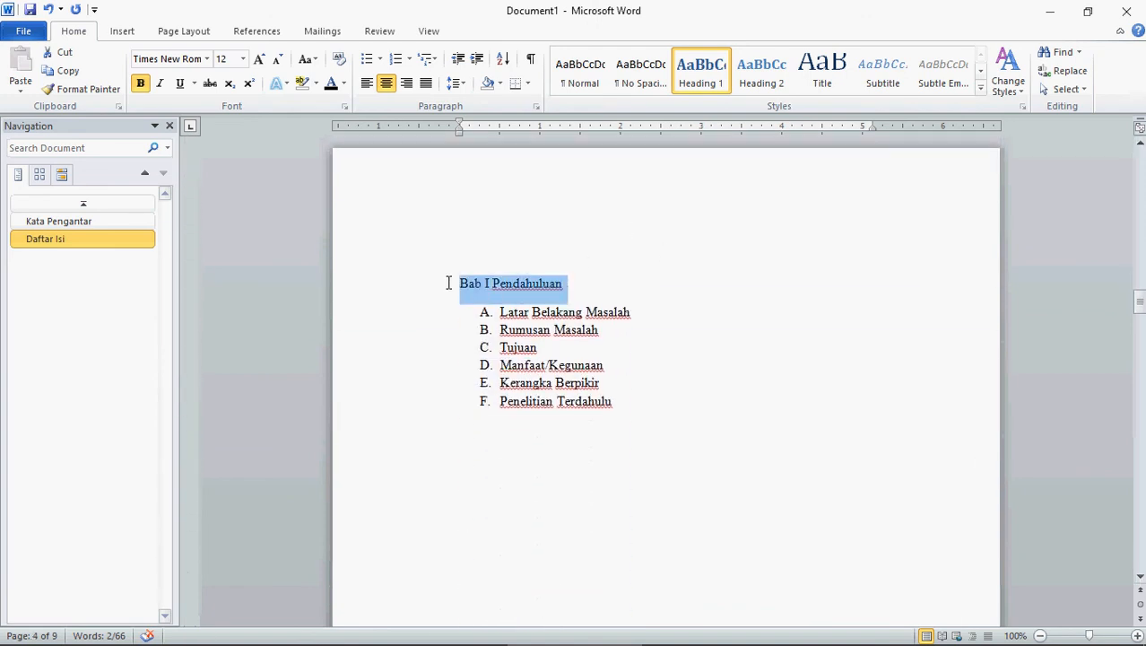
left_click(256, 32)
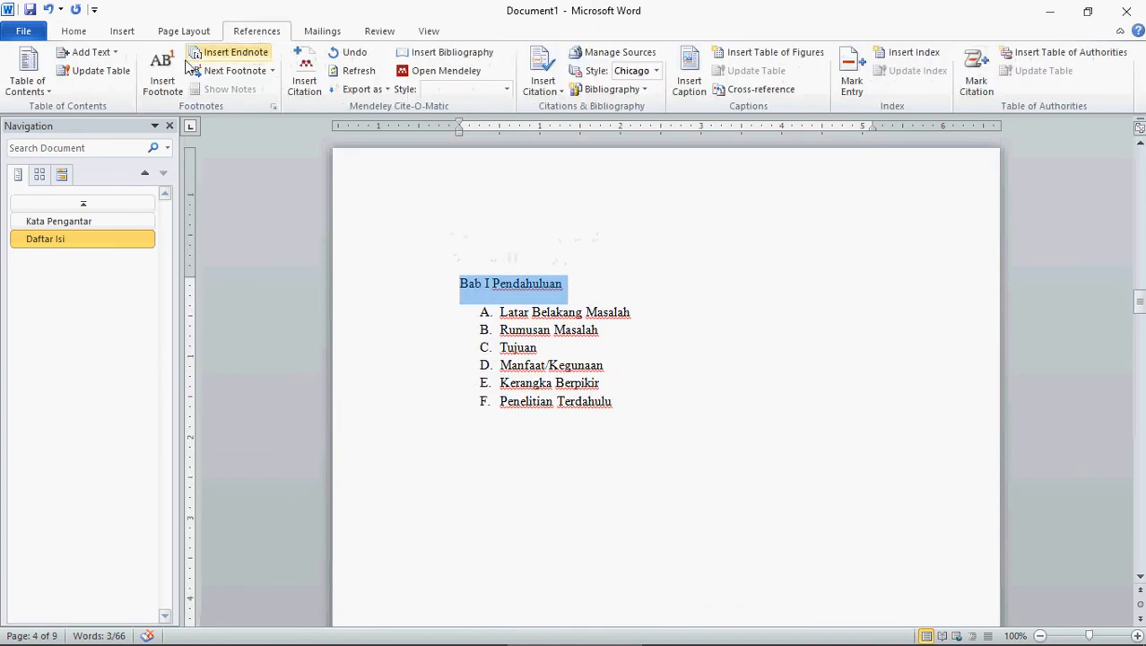
left_click(91, 52)
left_click(105, 93)
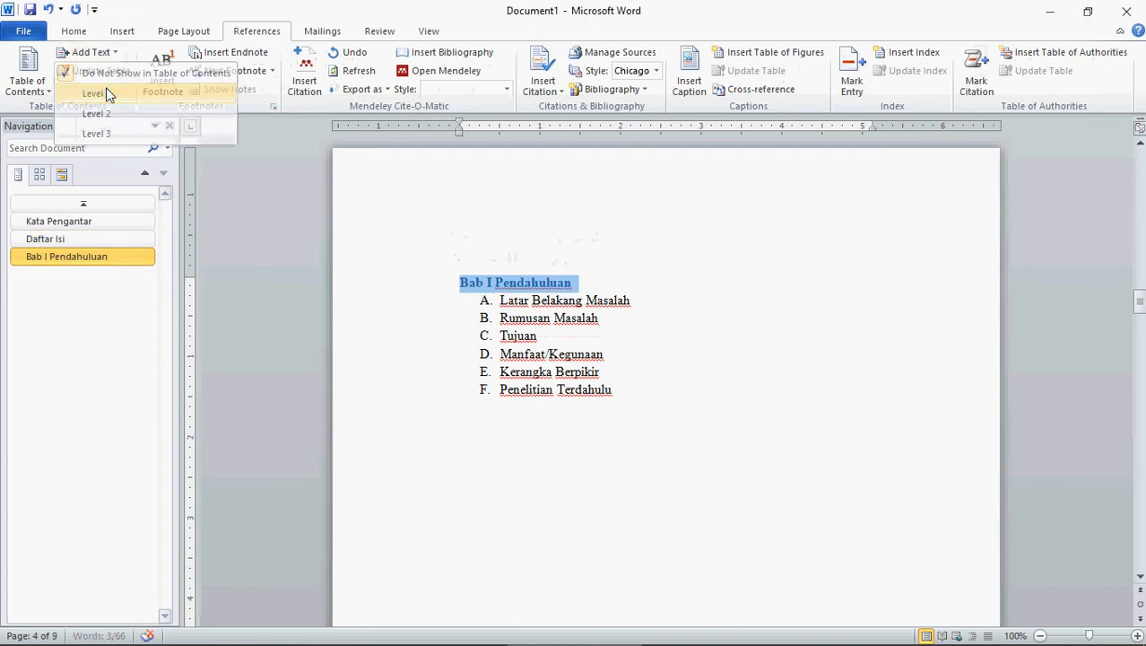
Change the font colour of the "Bab I Pendahuluan" heading to Automatic and centre it
left_click(75, 32)
left_click(331, 84)
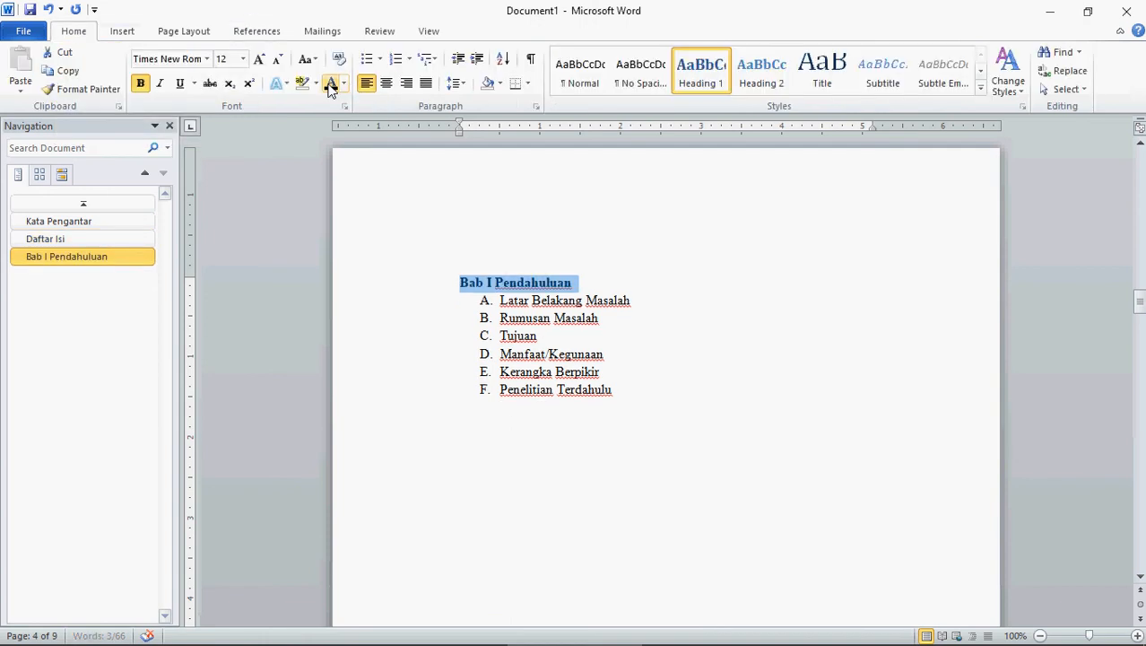
left_click(386, 84)
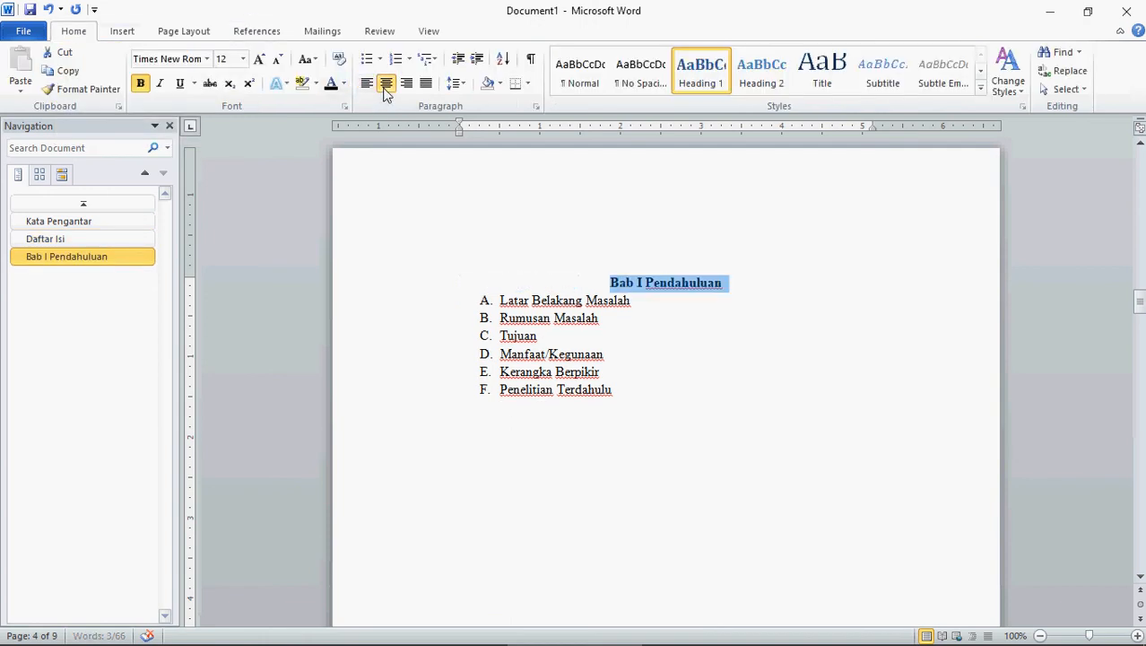
Split the chapter heading into "Bab I" and "Pendahuluan" on separate lines, and add an empty line above the lettered list
left_click(642, 282)
key("Return")
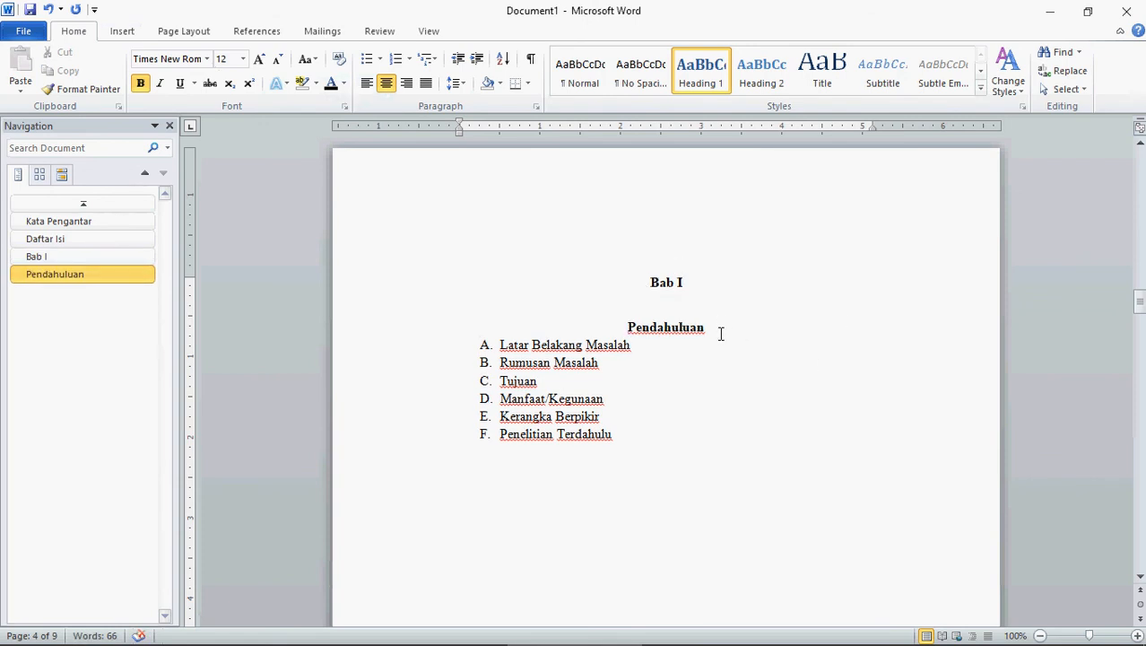
key("Return")
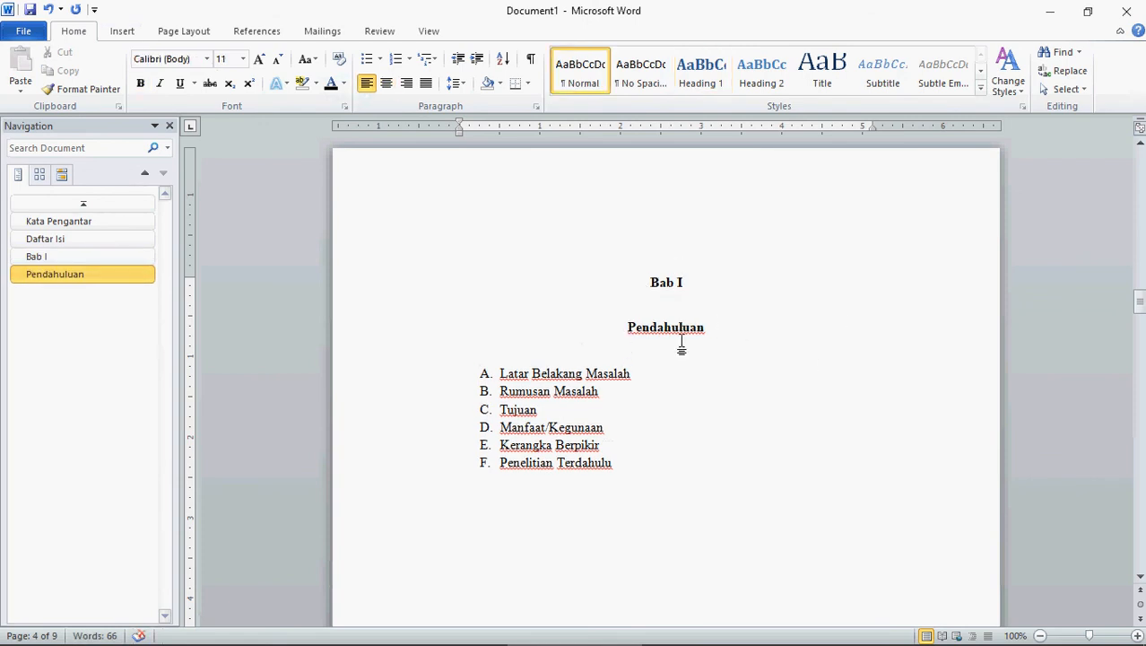
Add list items A "Latar Belakang Masalah" and B "Rumusan Masalah" to the table of contents as Level 2
left_click_drag(645, 375, 498, 381)
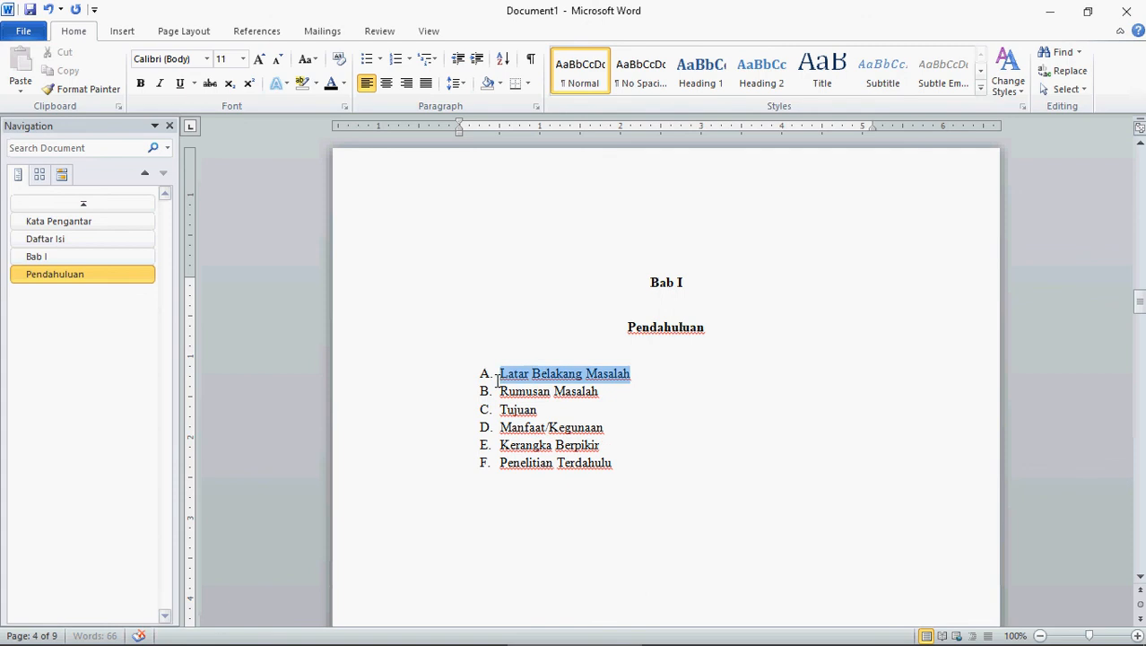
left_click(256, 34)
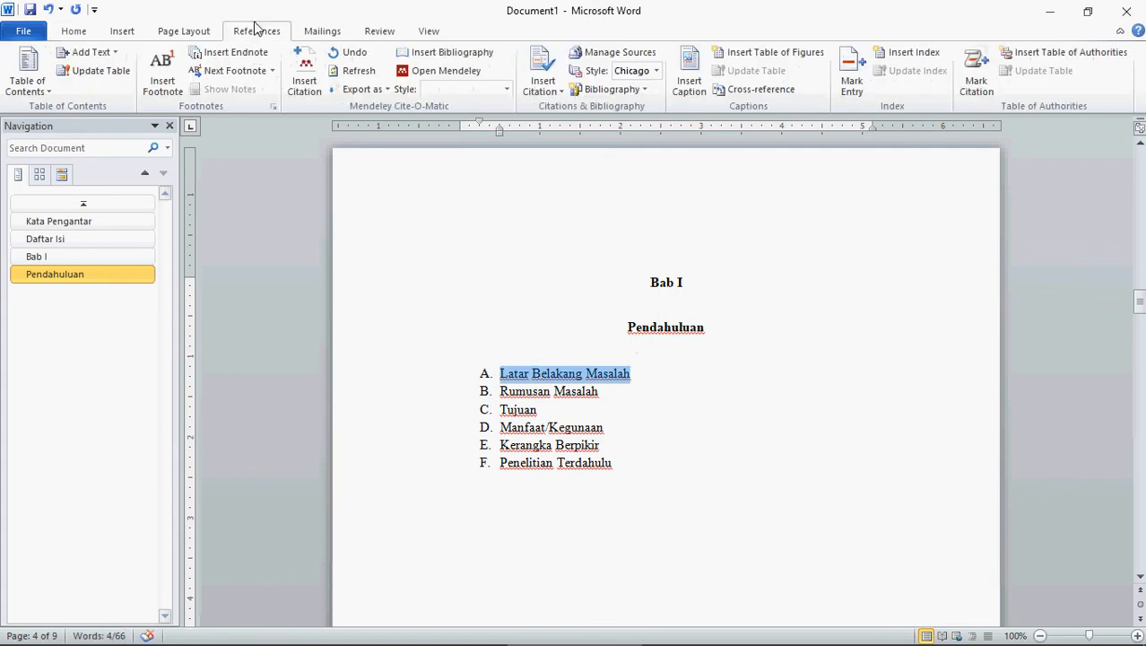
left_click(102, 59)
left_click(93, 114)
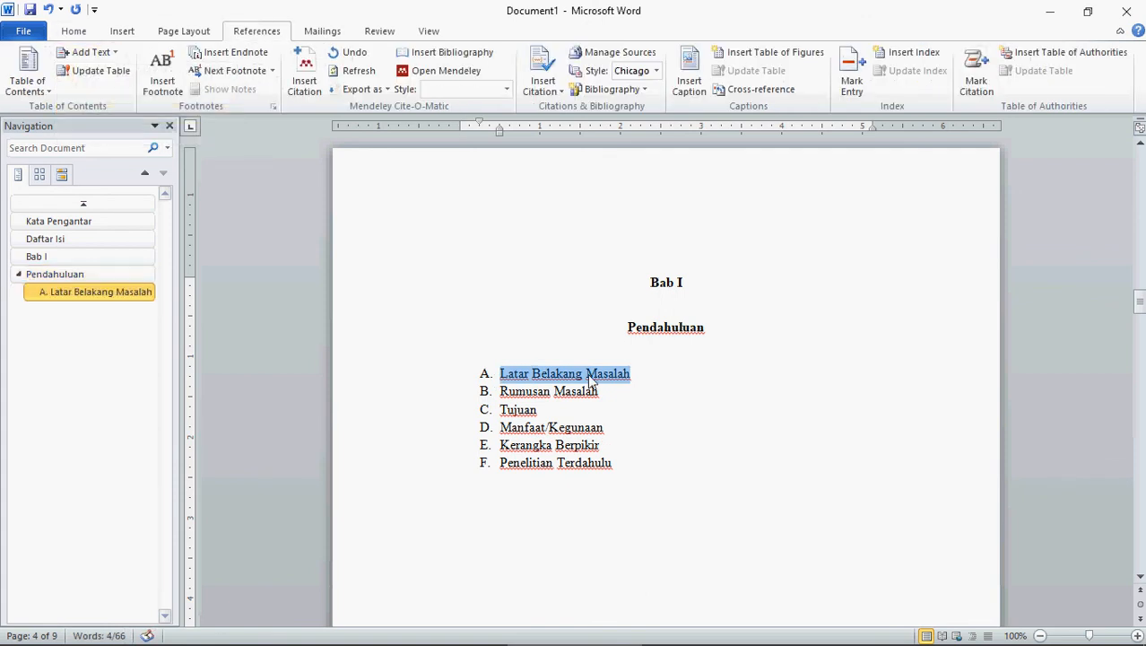
left_click_drag(612, 400, 500, 392)
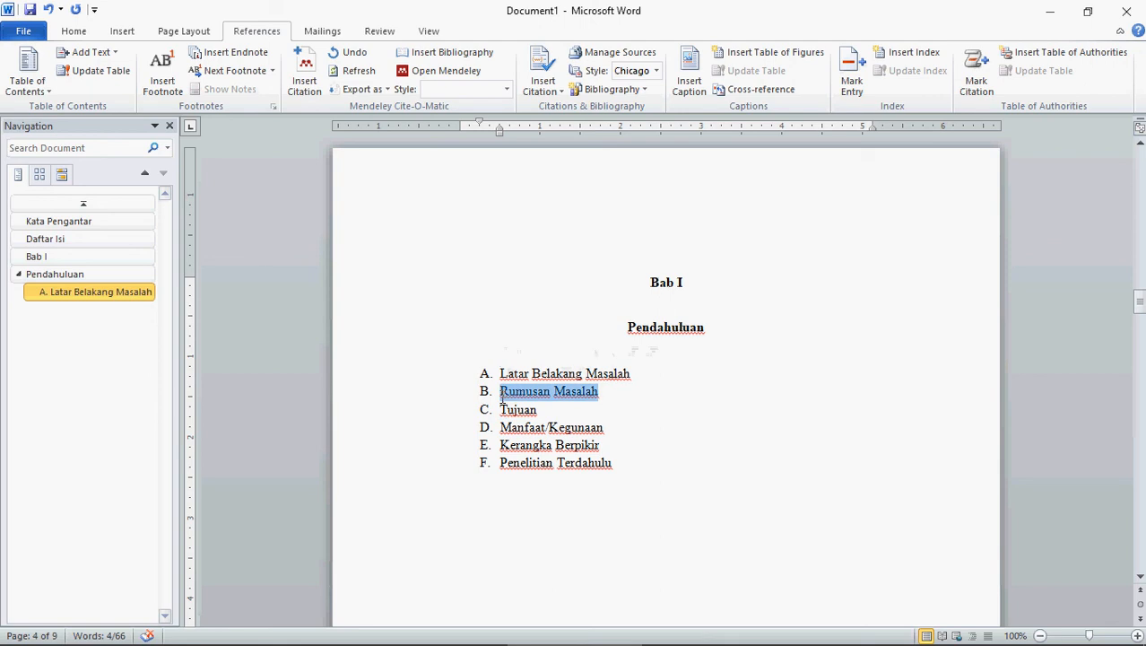
left_click(90, 52)
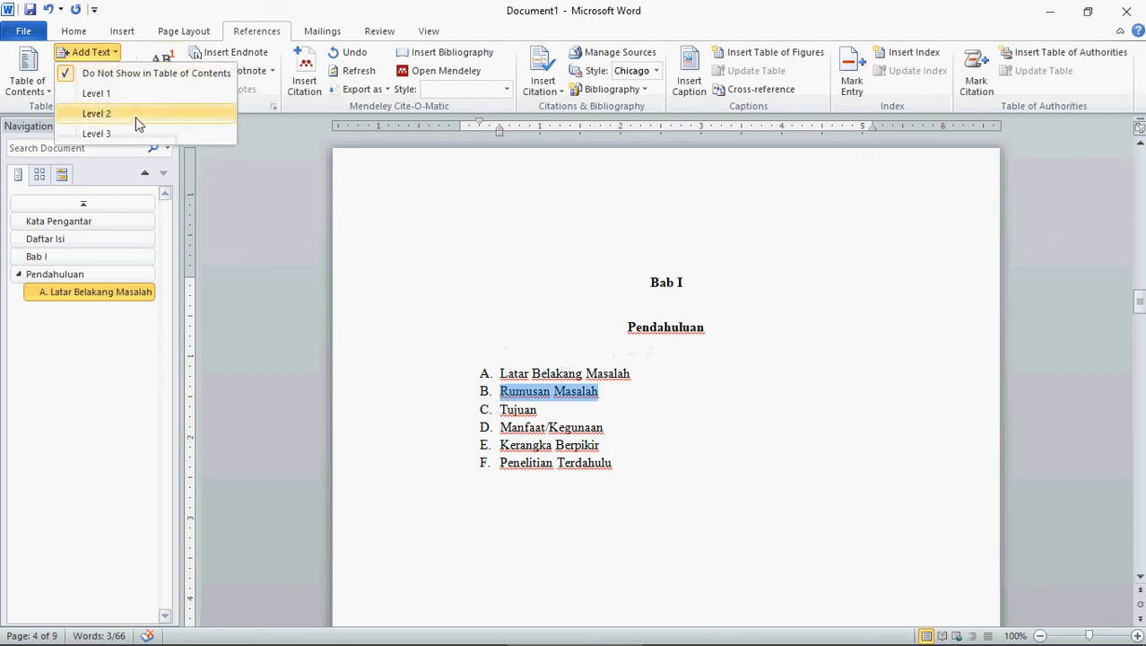
left_click(96, 114)
Add list items C "Tujuan" and D "Manfaat/Kegunaan" to the table of contents as Level 2
left_click_drag(541, 410, 483, 414)
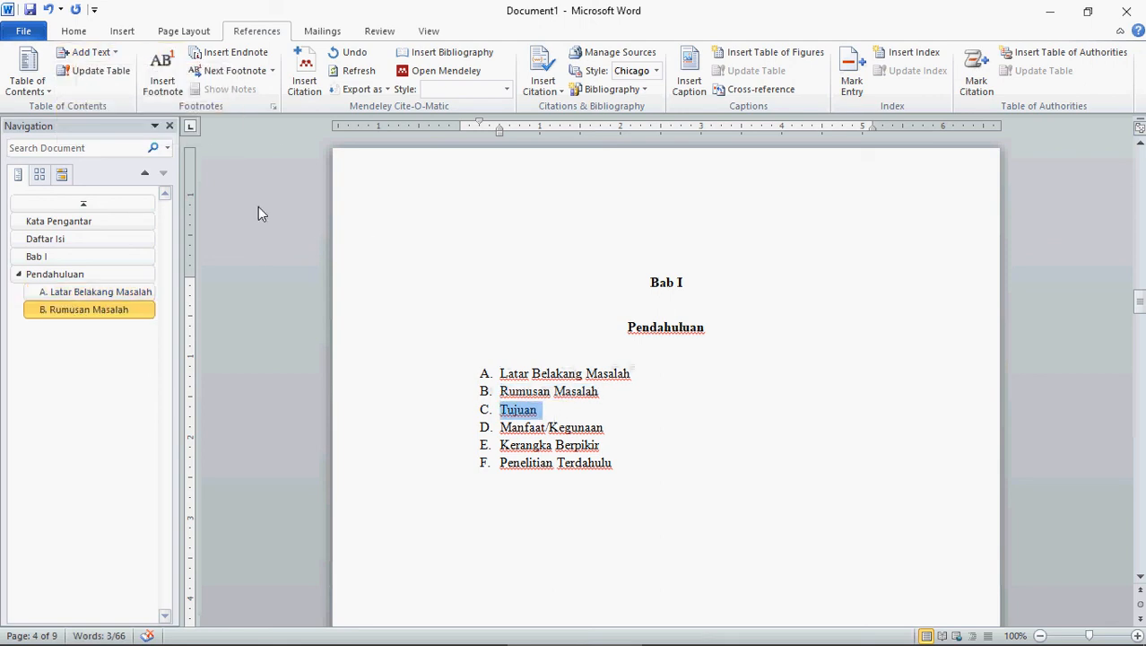
left_click(91, 52)
left_click(100, 114)
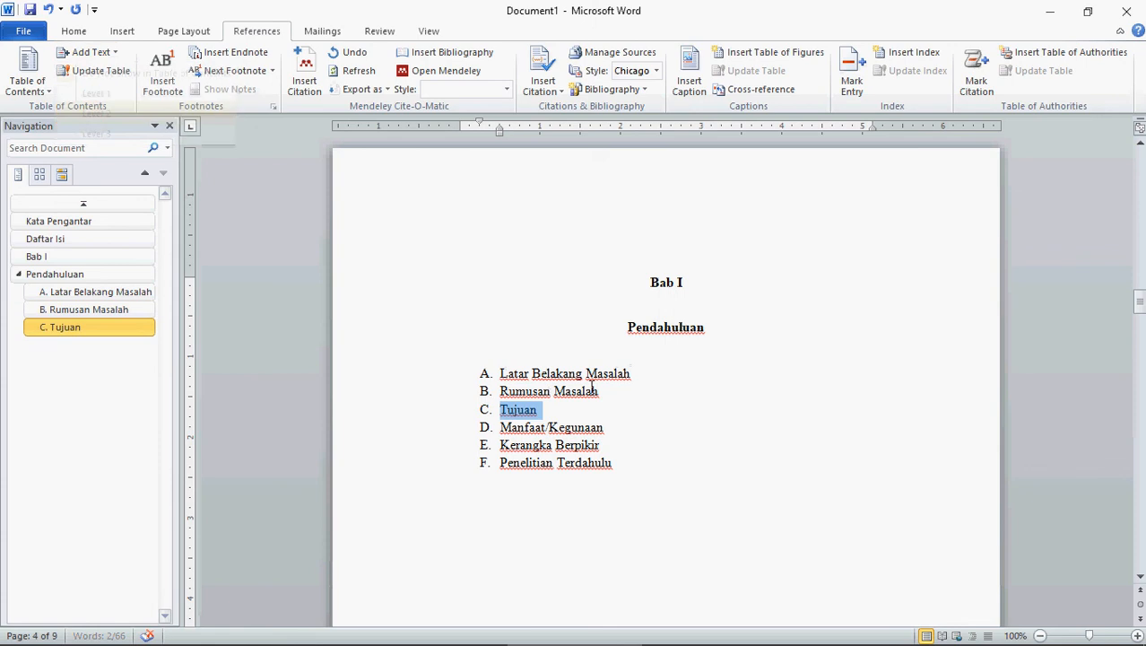
left_click_drag(609, 428, 500, 428)
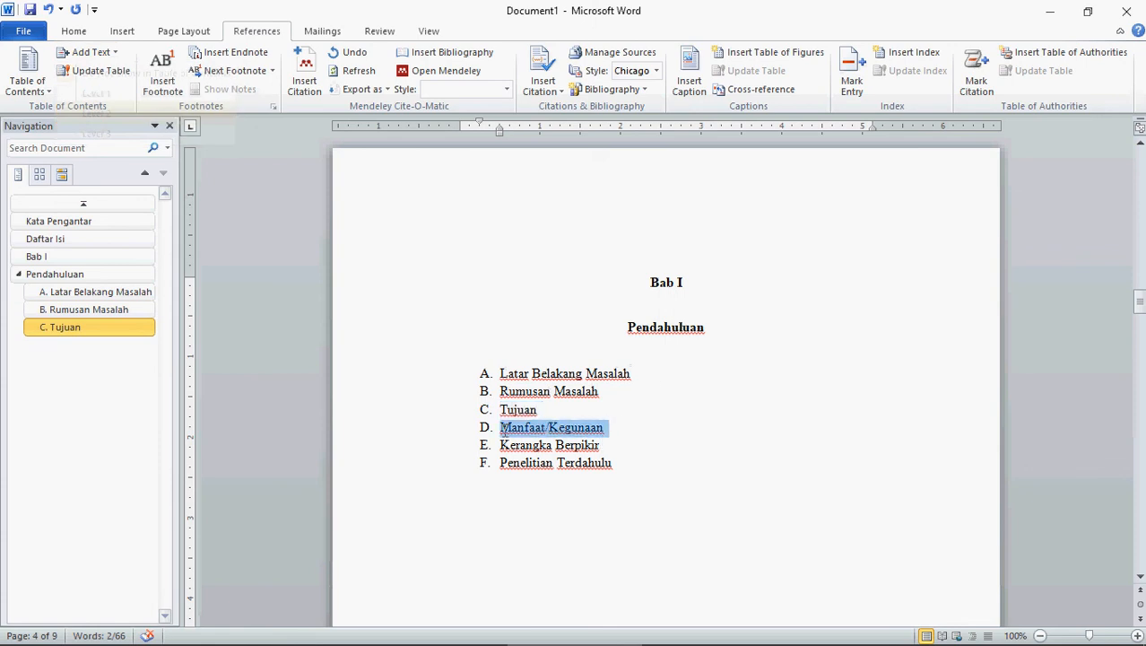
left_click(107, 51)
left_click(113, 113)
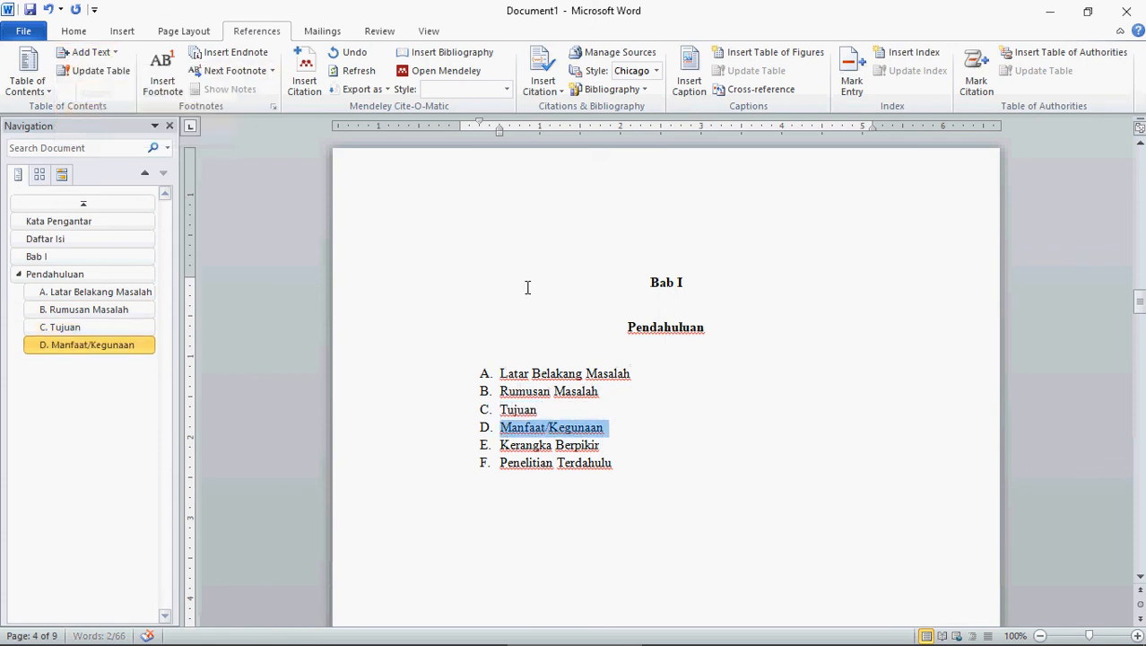
Add list item E "Kerangka Berpikir" to the table of contents as Level 2
left_click_drag(610, 445, 504, 451)
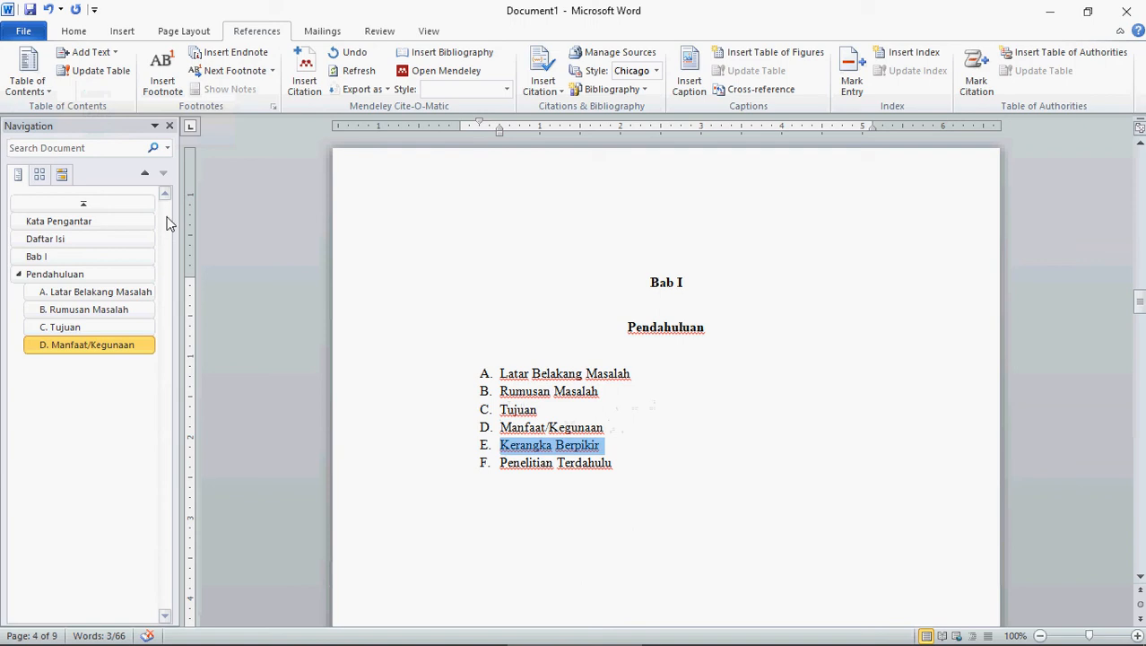
left_click(95, 51)
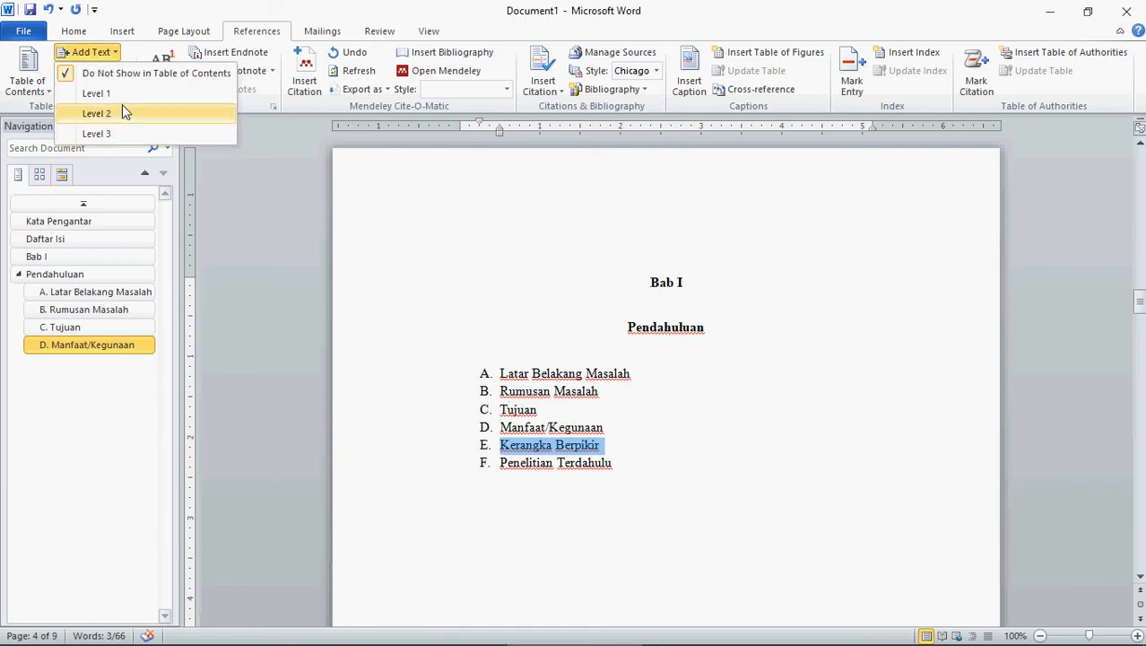
left_click(120, 112)
Add list item F "Penelitian Terdahulu" to the table of contents as Level 2
left_click_drag(618, 468, 473, 463)
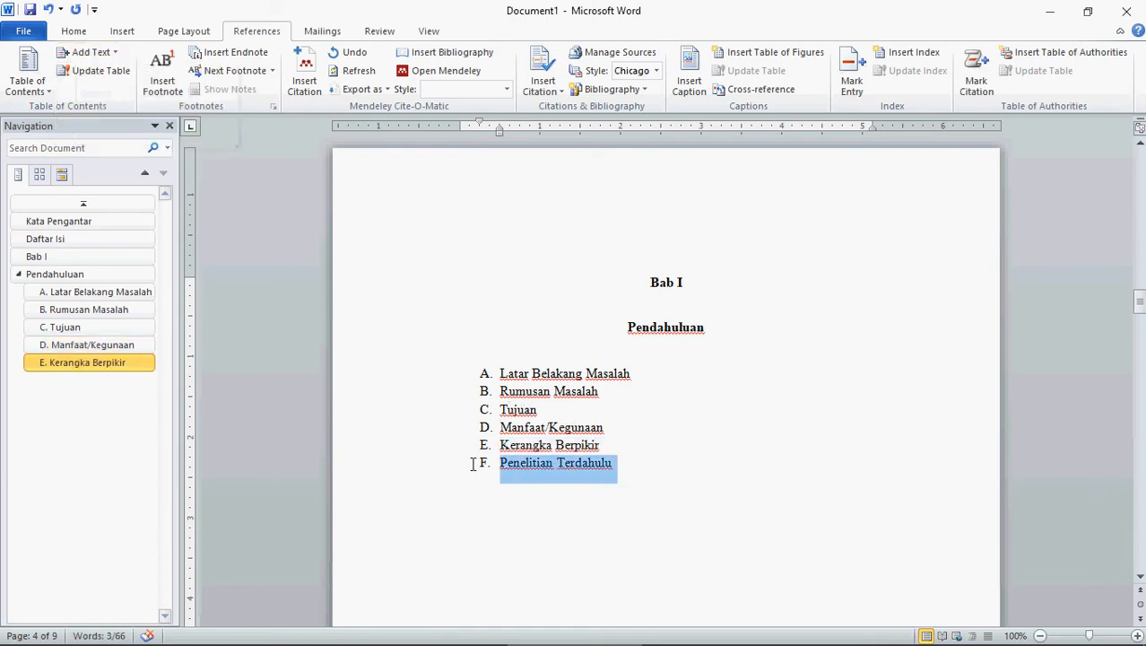
left_click(108, 52)
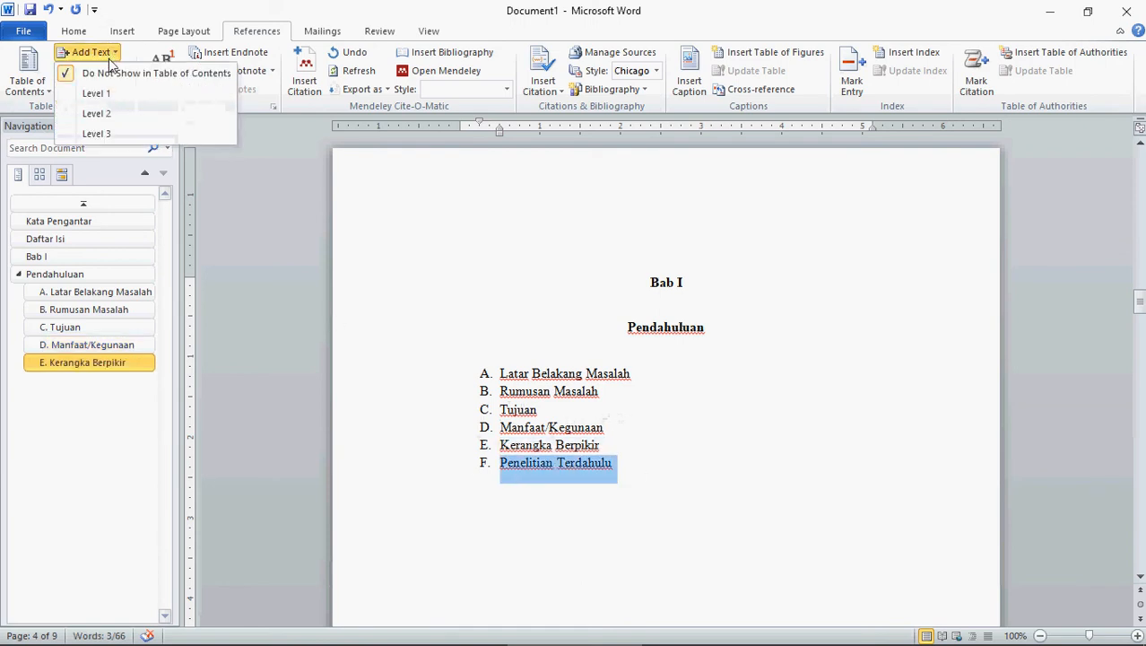
left_click(115, 114)
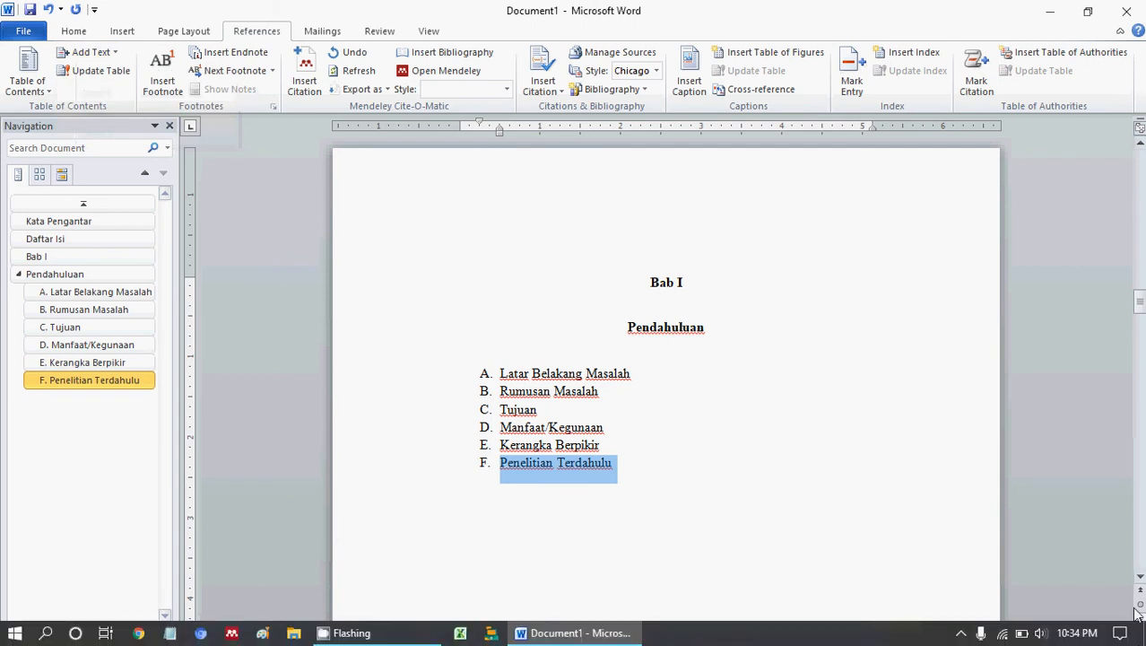
Add the heading lines "BAB II" and "Landasan Teori" to the table of contents as Level 1, and center them
scroll(1141, 581, "down", 6)
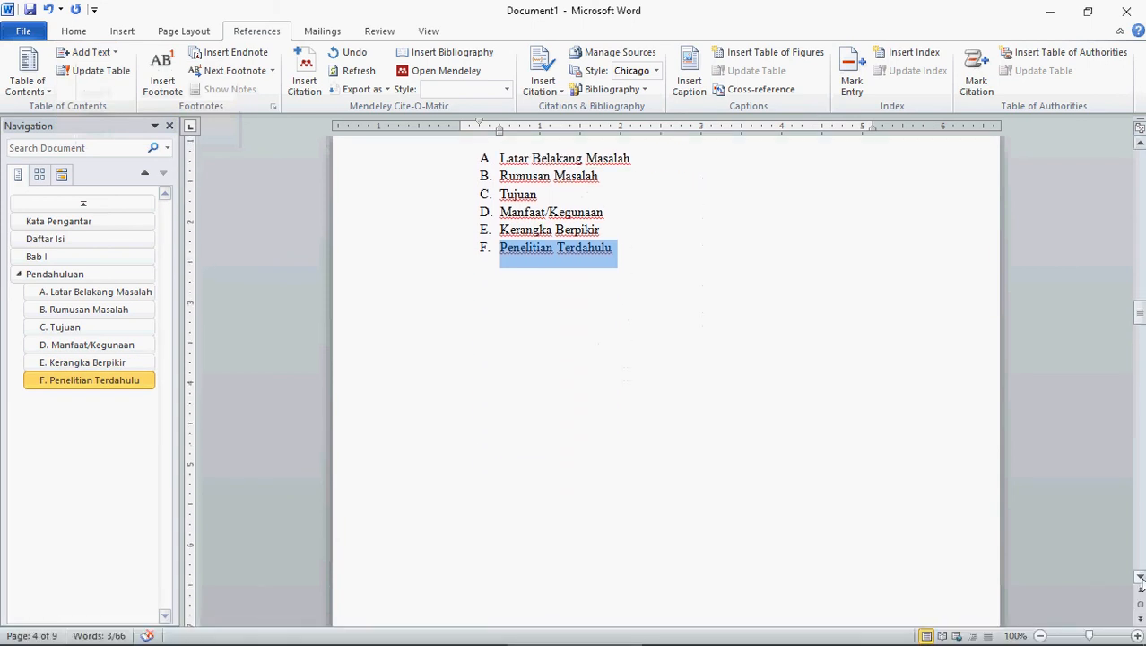
scroll(1141, 581, "down", 6)
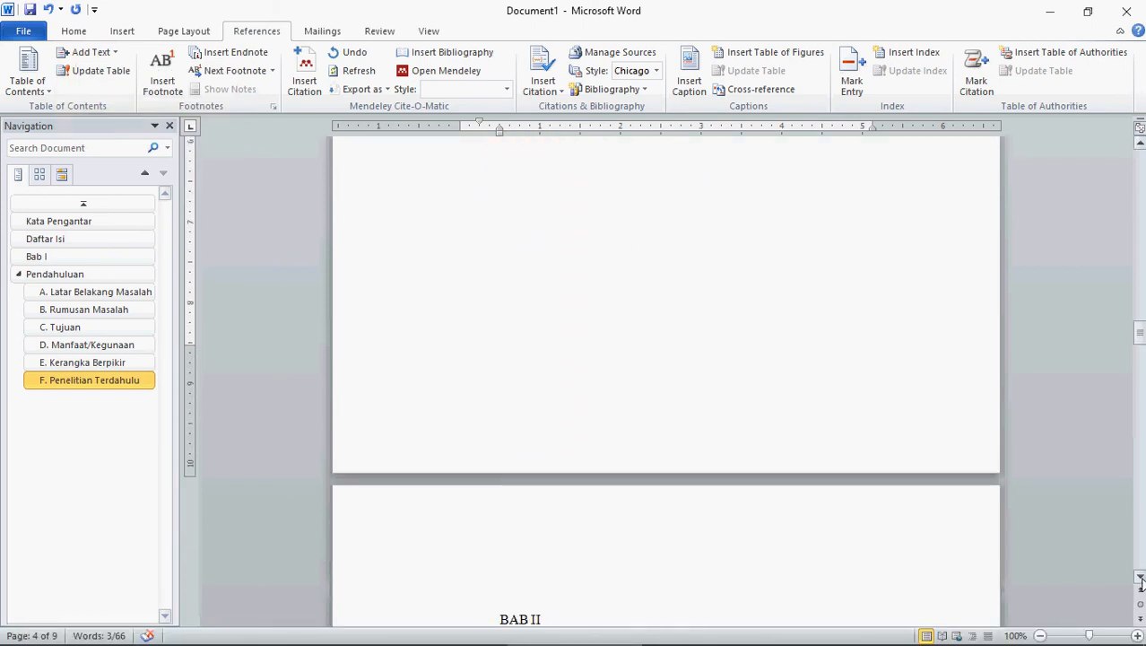
scroll(1141, 581, "down", 3)
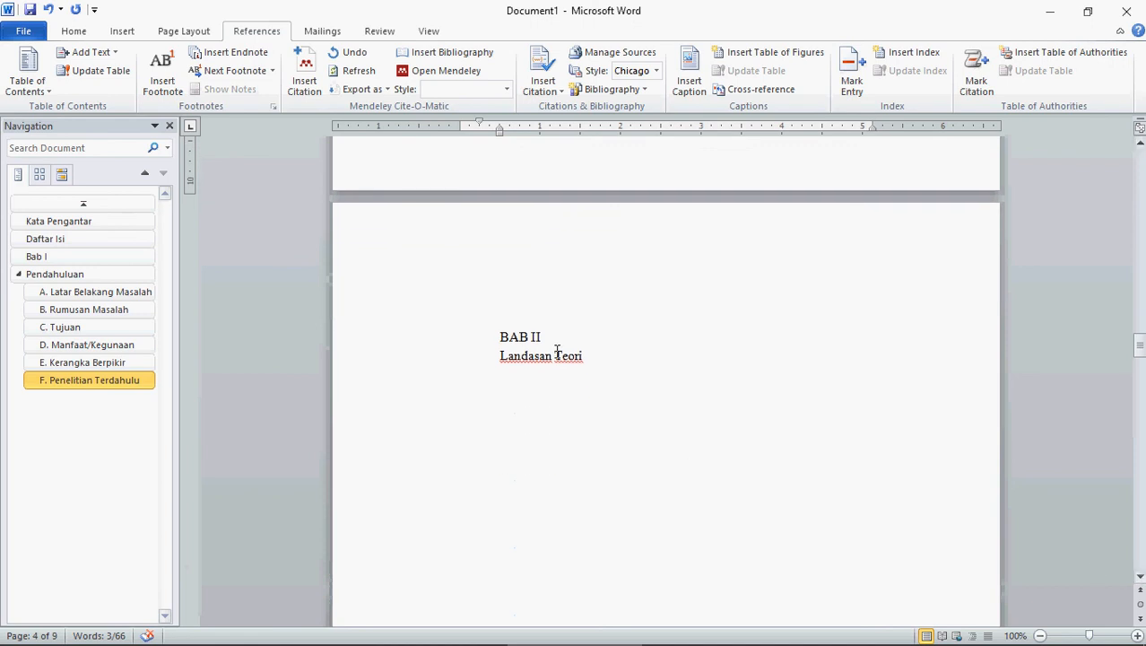
left_click_drag(572, 339, 499, 339)
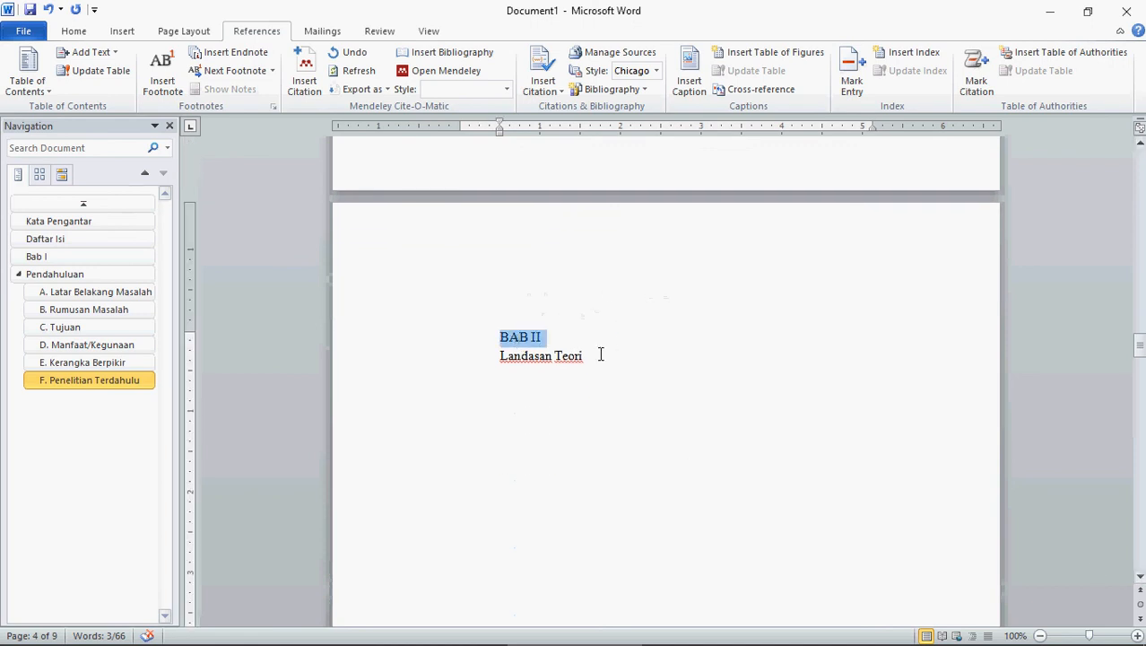
left_click_drag(614, 356, 501, 328)
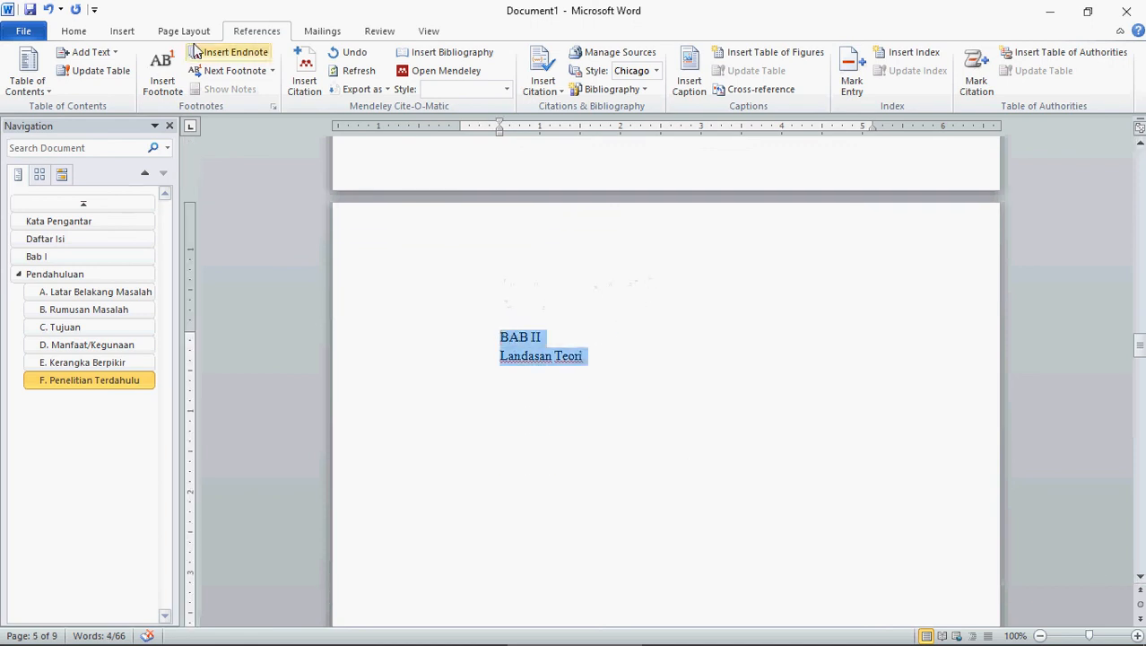
left_click(98, 54)
left_click(89, 93)
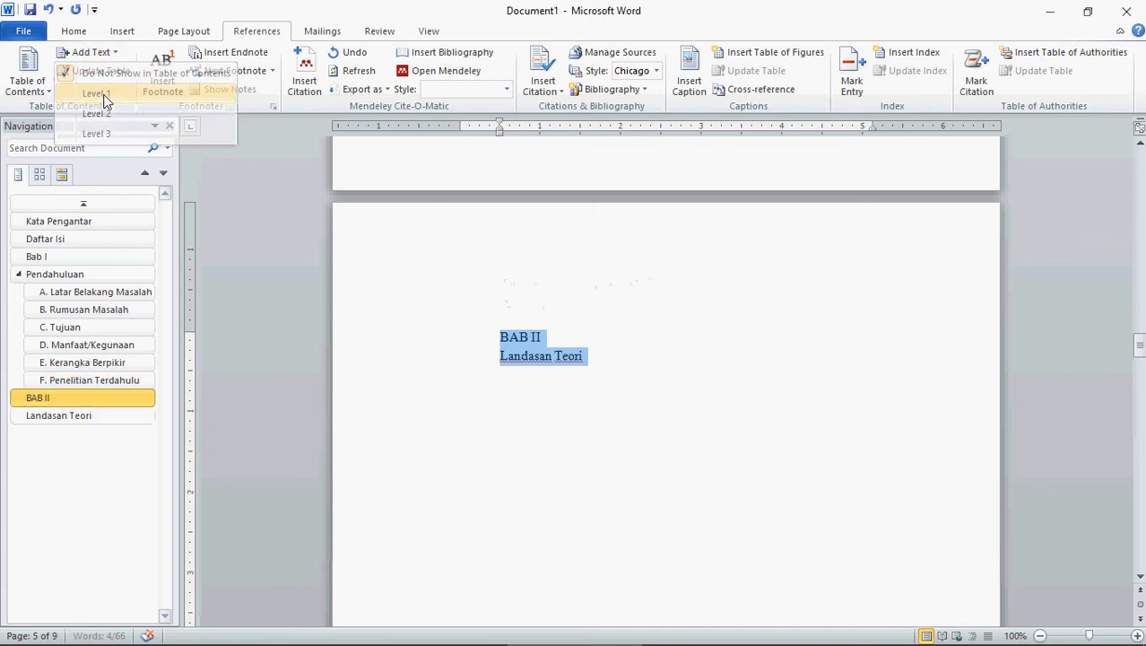
left_click(73, 32)
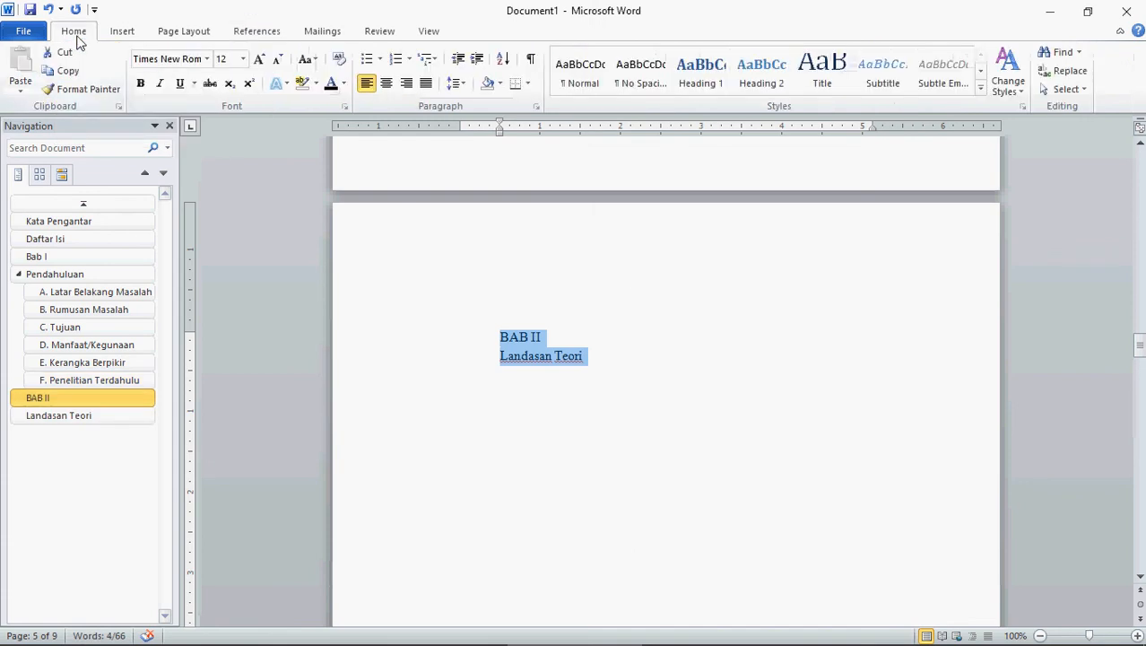
left_click(385, 84)
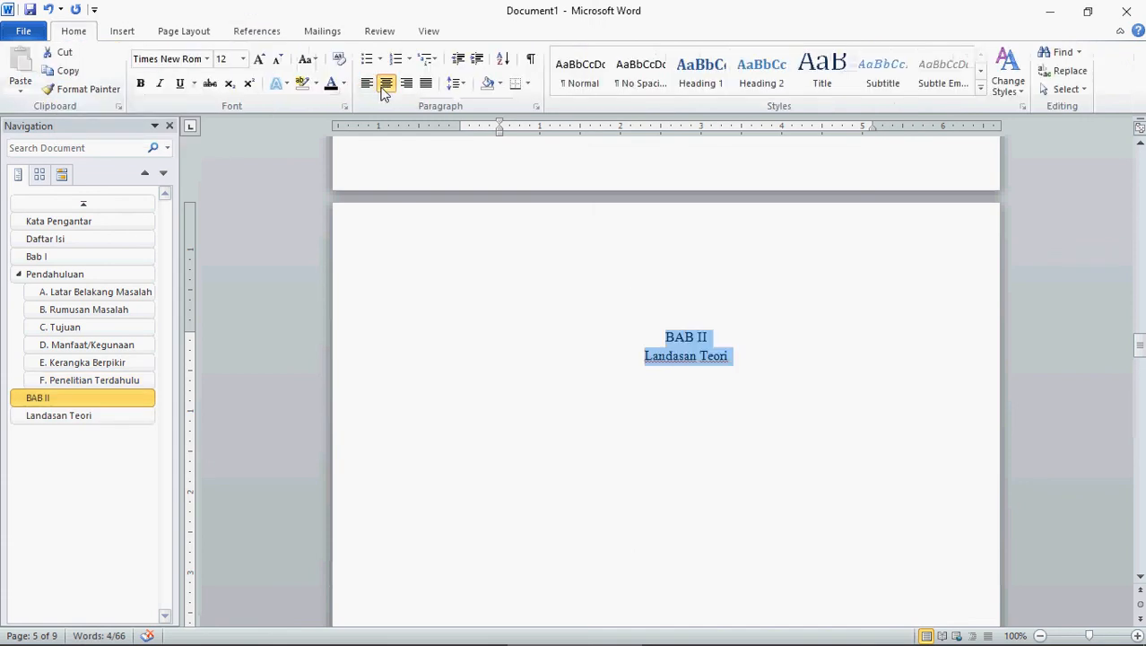
Split the "Bab III Metode" heading so that "Bab III" and "Metode" stand on separate lines
key("Left")
key("Down")
key("Down")
key("Down")
key("Down")
key("Down")
key("Down")
key("Down")
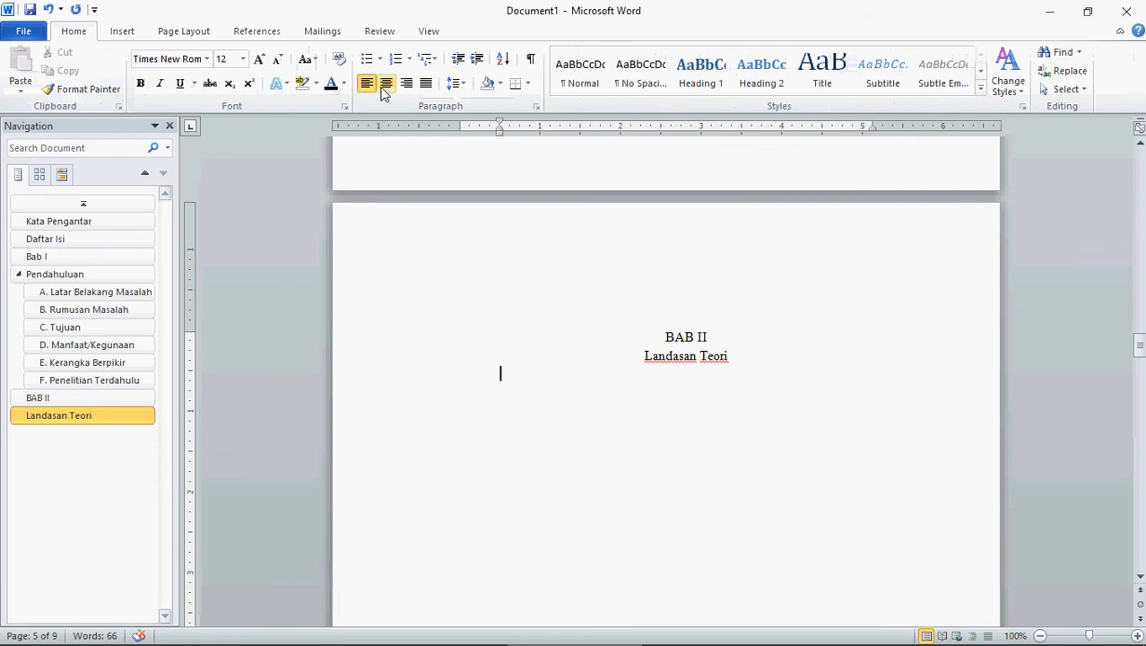
key("Return")
key("Return")
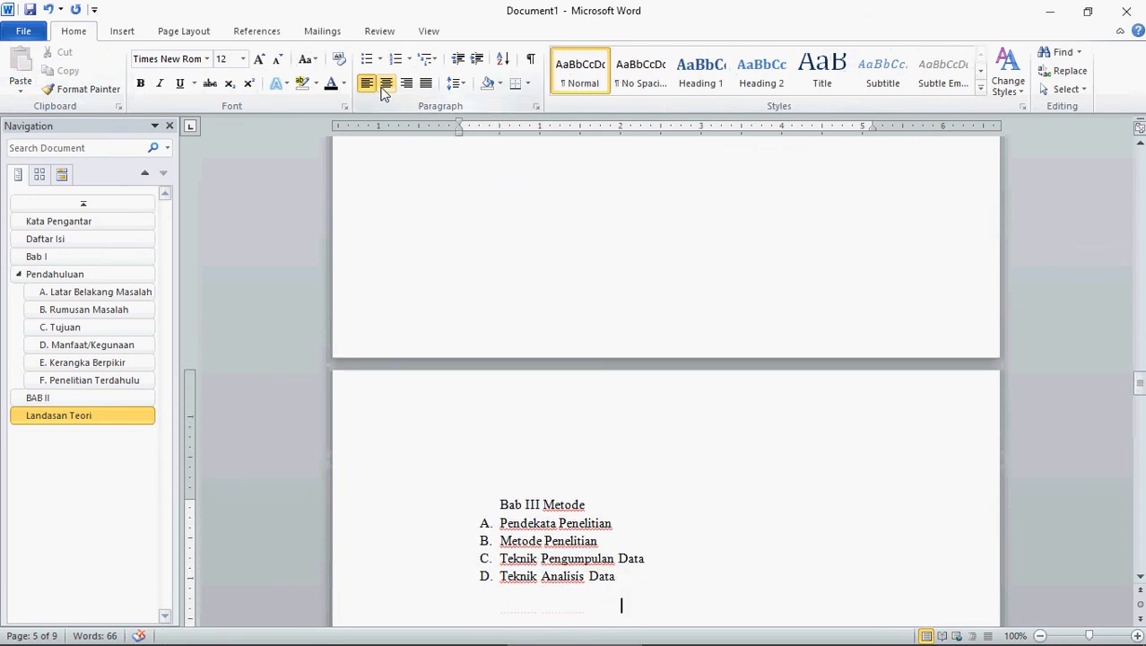
scroll(620, 605, "down", 15)
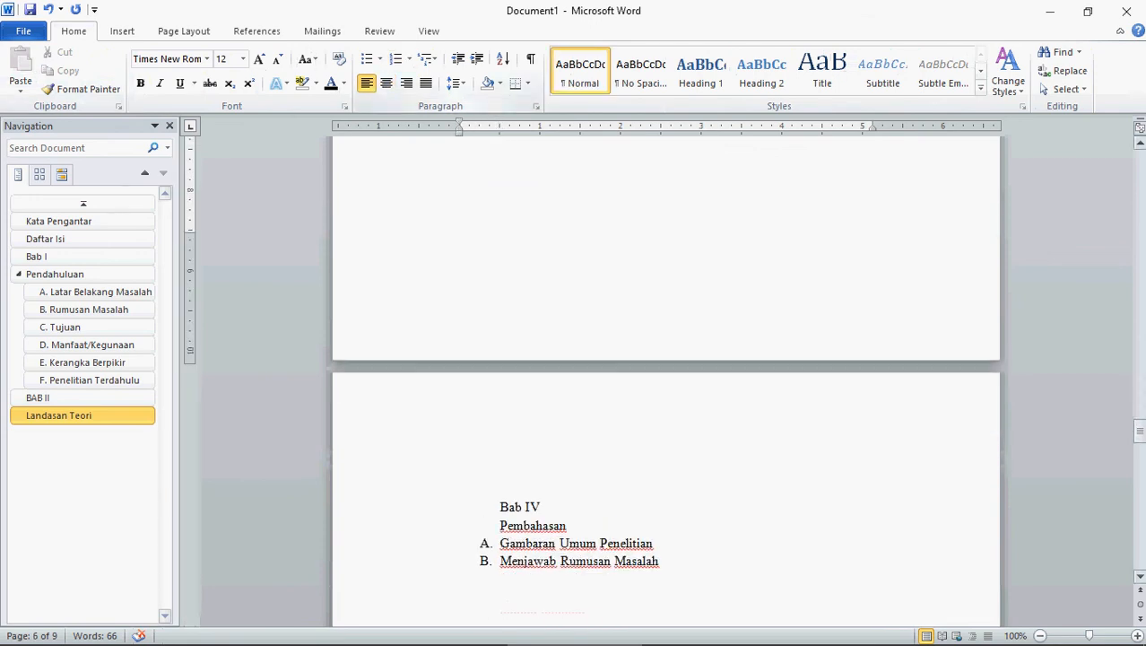
scroll(664, 376, "up", 5)
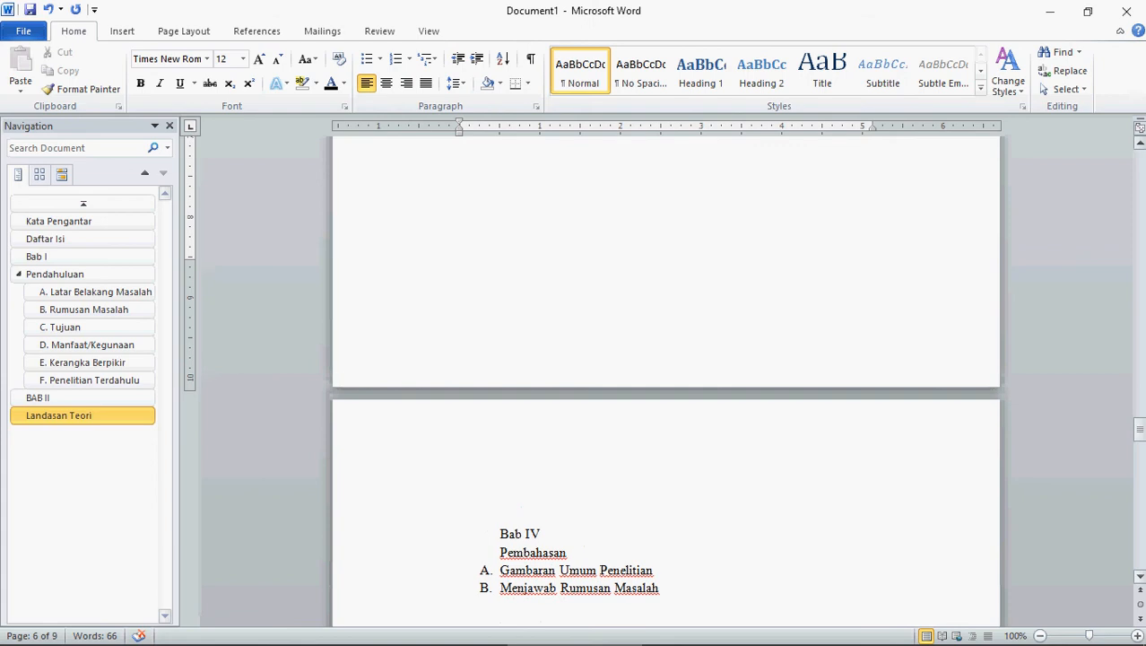
scroll(663, 377, "up", 5)
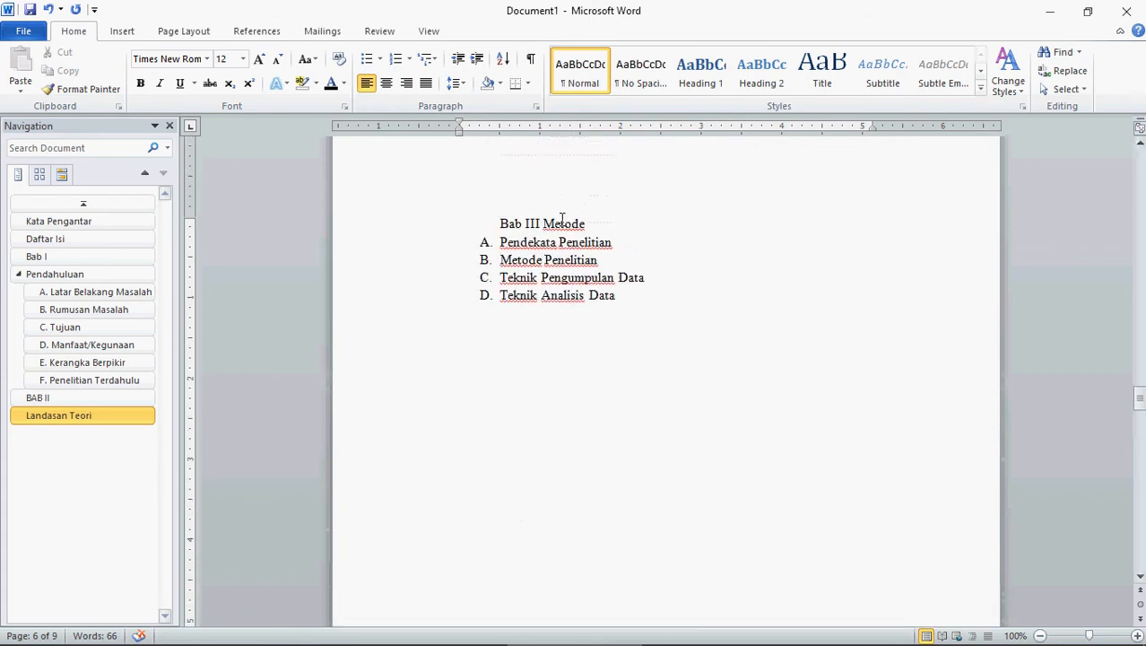
left_click(543, 223)
key("Return")
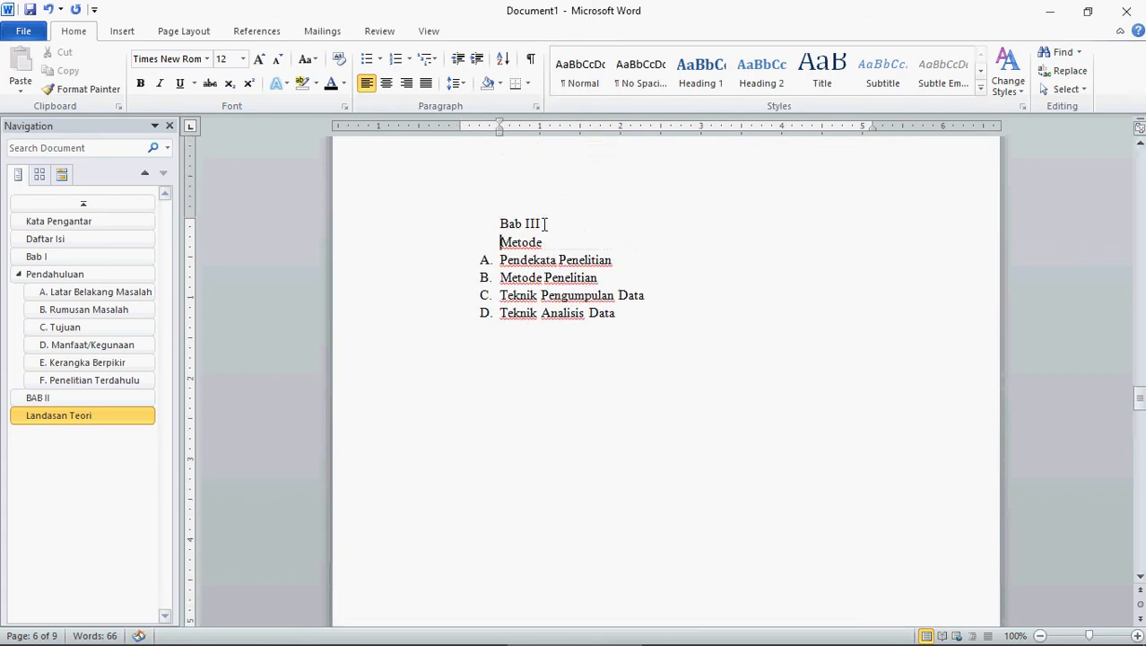
Add the heading lines "Bab III" and "Metode" to the table of contents as Level 1, and center them
left_click_drag(547, 242, 468, 215)
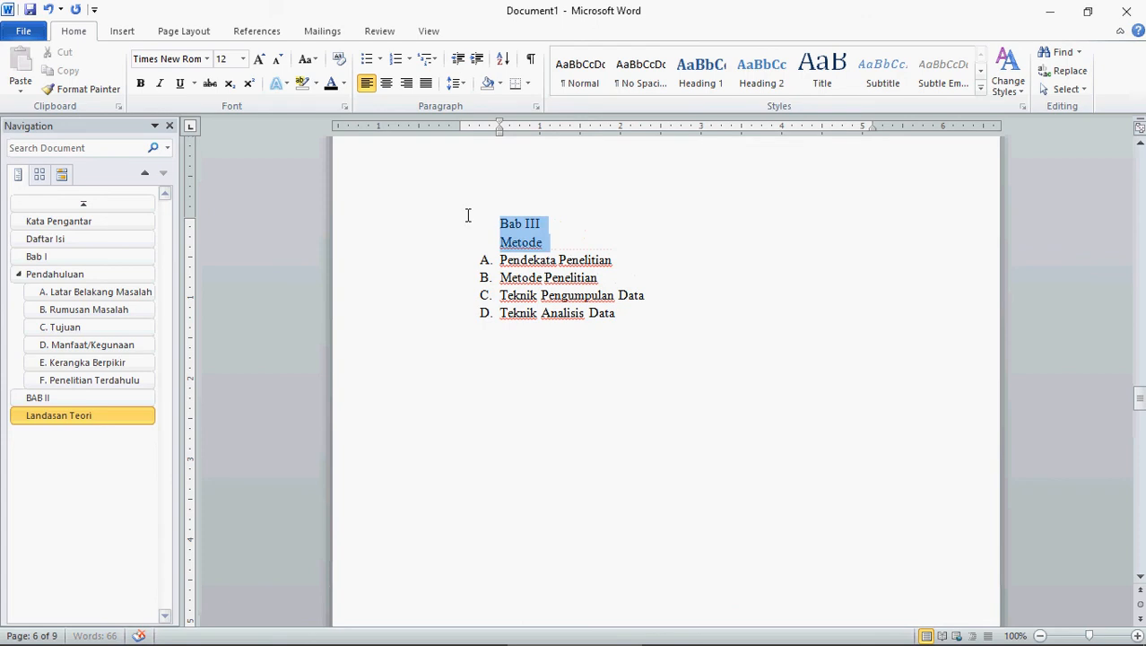
left_click(243, 31)
left_click(116, 52)
left_click(108, 94)
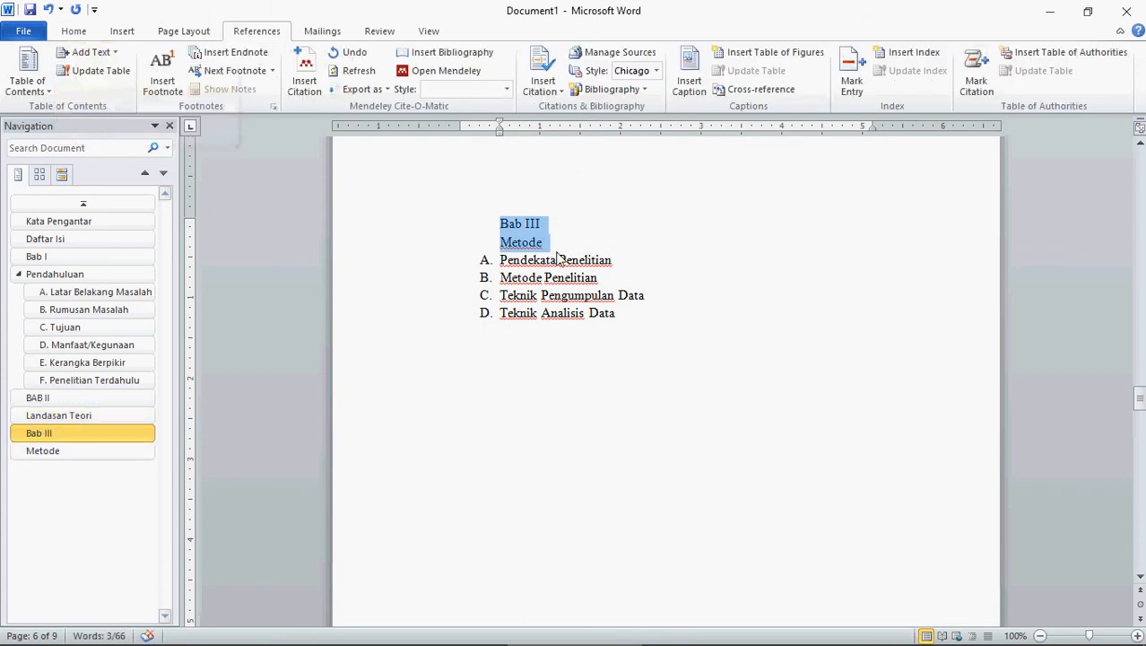
key("ctrl+e")
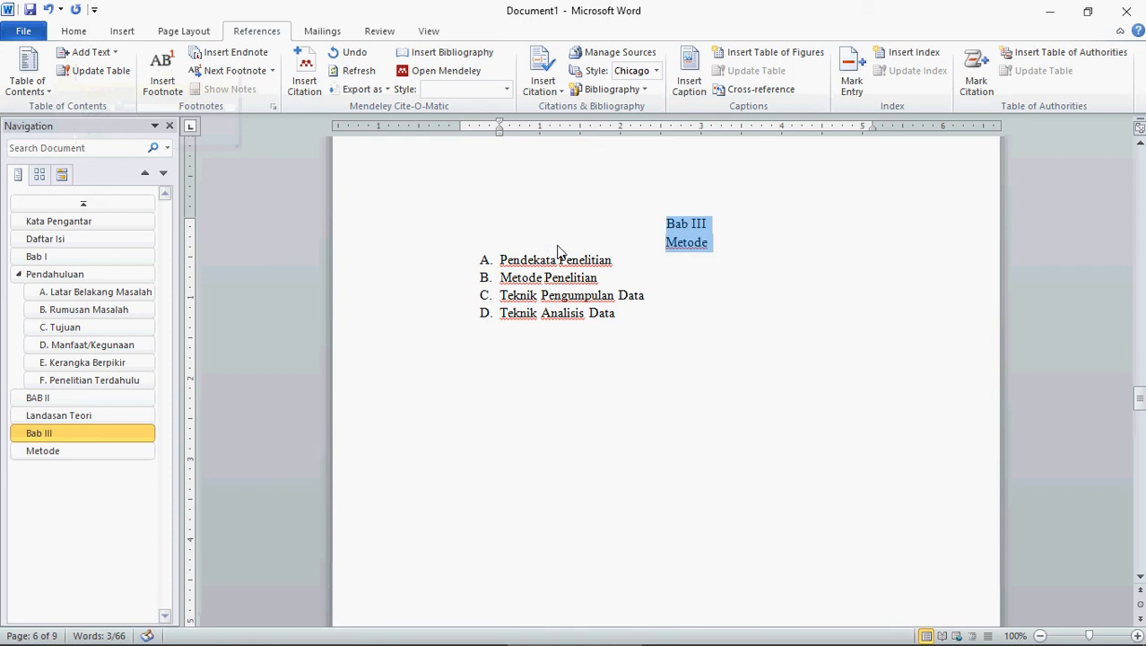
Add the Bab III list items A "Pendekata Penelitian" and B "Metode Penelitian" to the table of contents as Level 2
left_click(681, 253)
left_click_drag(624, 260, 499, 260)
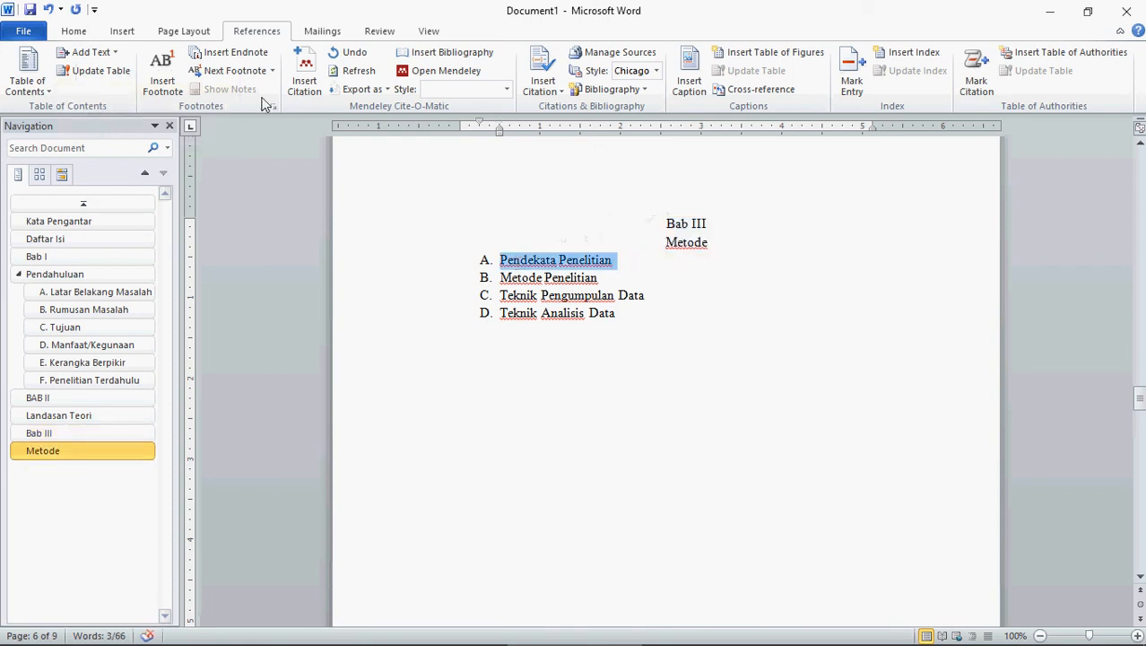
left_click(97, 51)
left_click(108, 93)
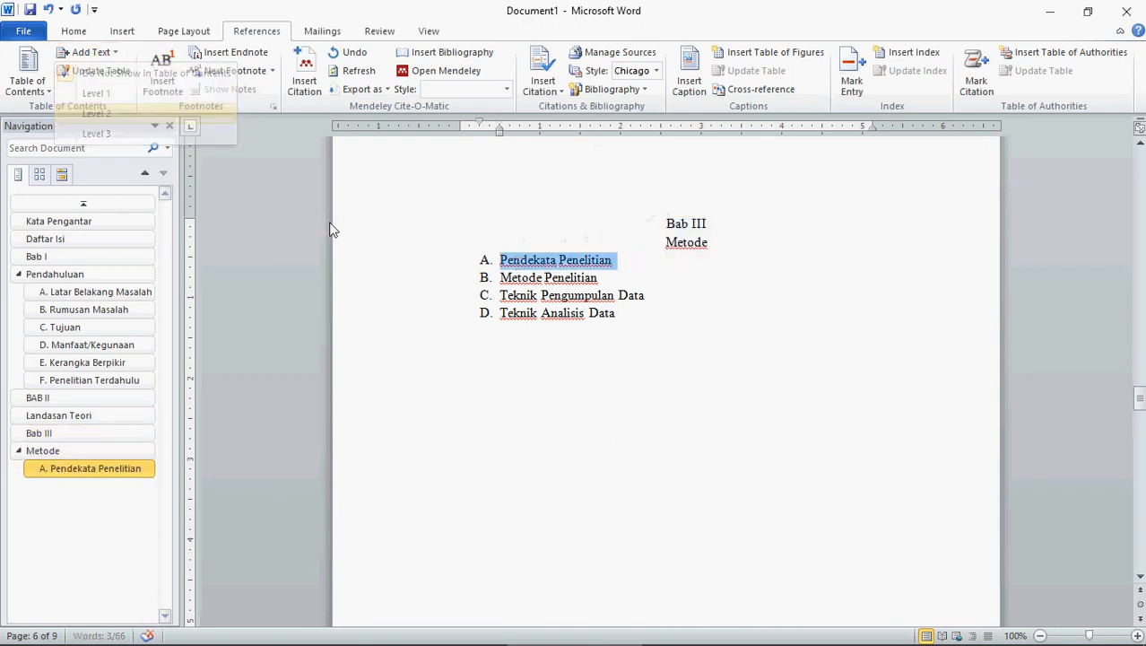
left_click_drag(608, 278, 525, 279)
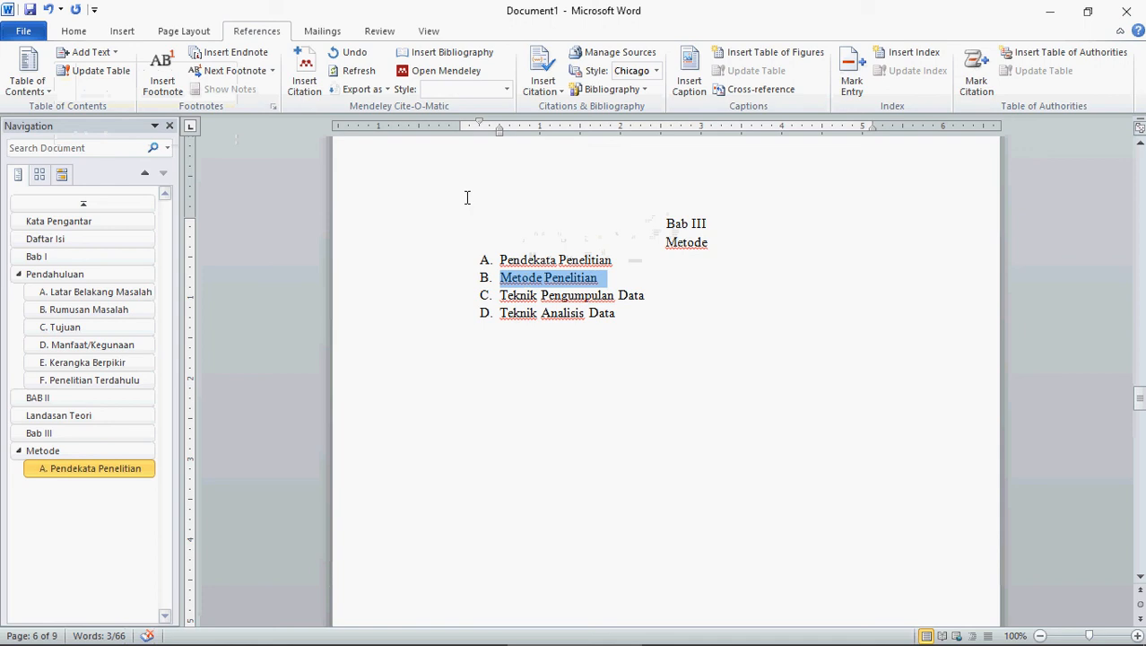
left_click(89, 51)
left_click(123, 120)
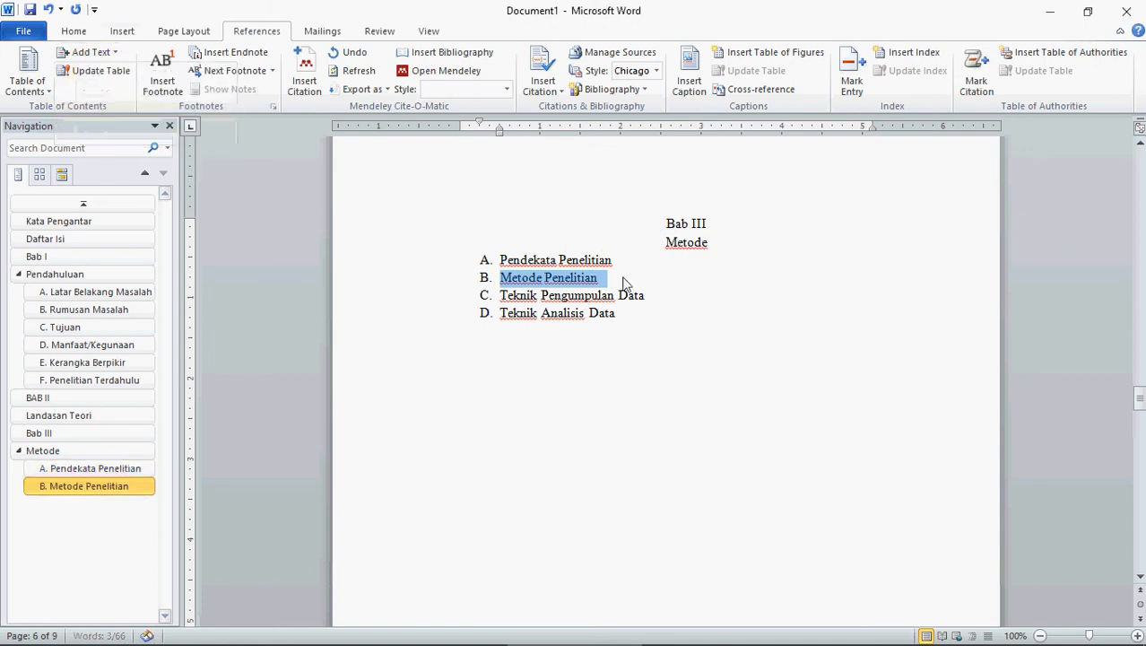
Add the Bab III list items C "Teknik Pengumpulan Data" and D "Teknik Analisis Data" to the table of contents as Level 2
left_click_drag(670, 296, 499, 298)
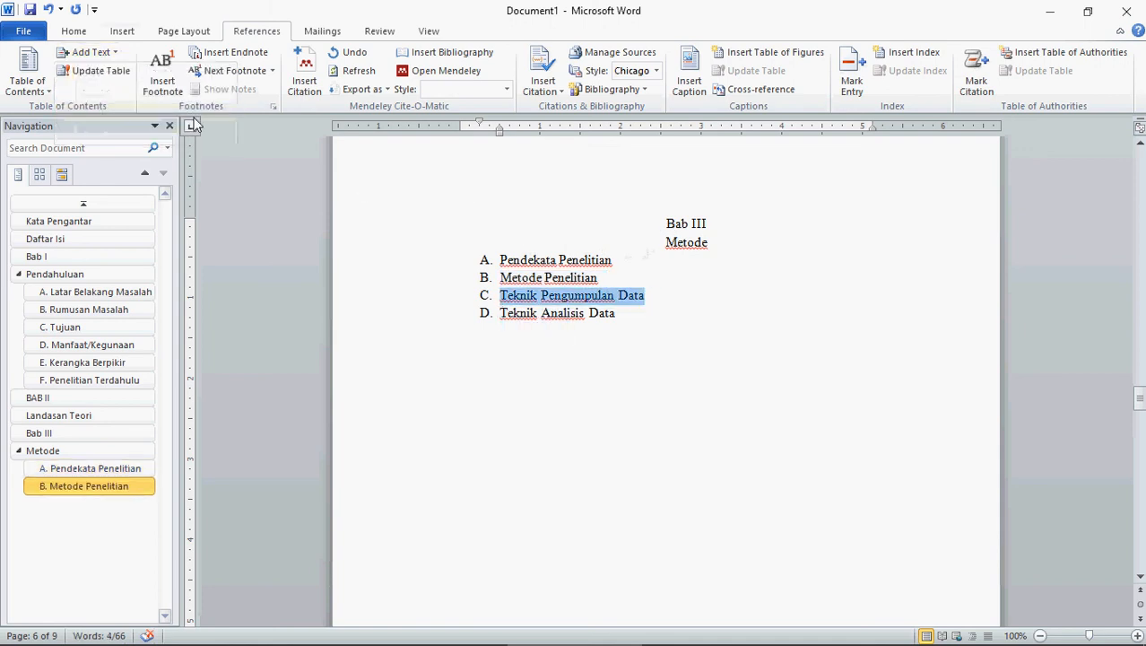
left_click(87, 51)
left_click(110, 112)
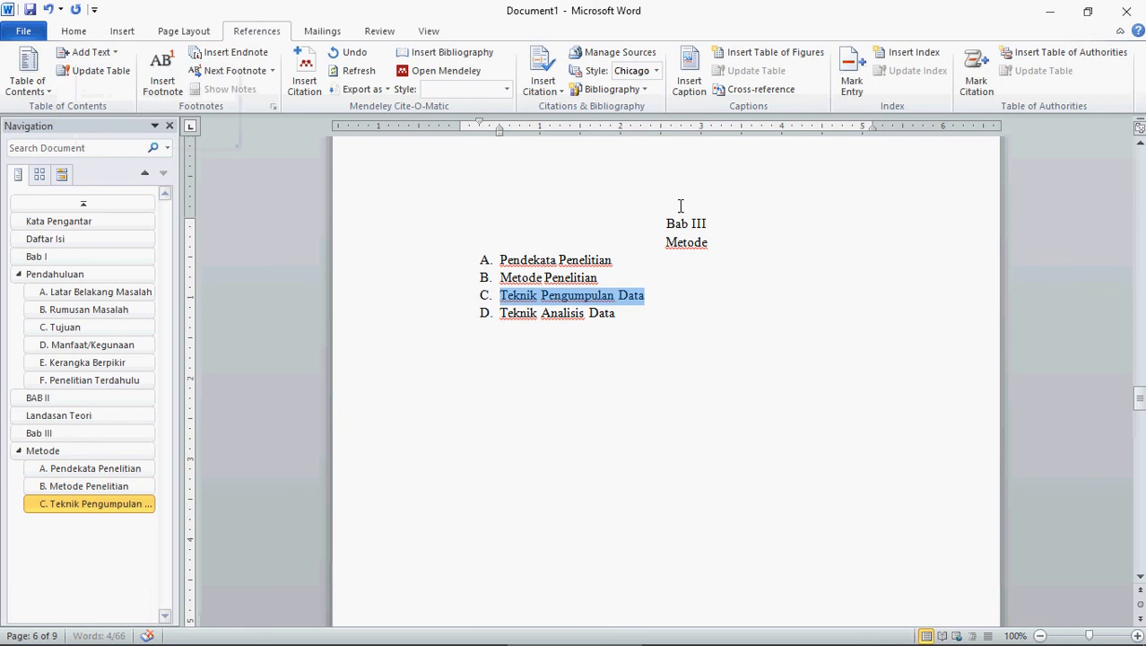
left_click_drag(621, 313, 500, 321)
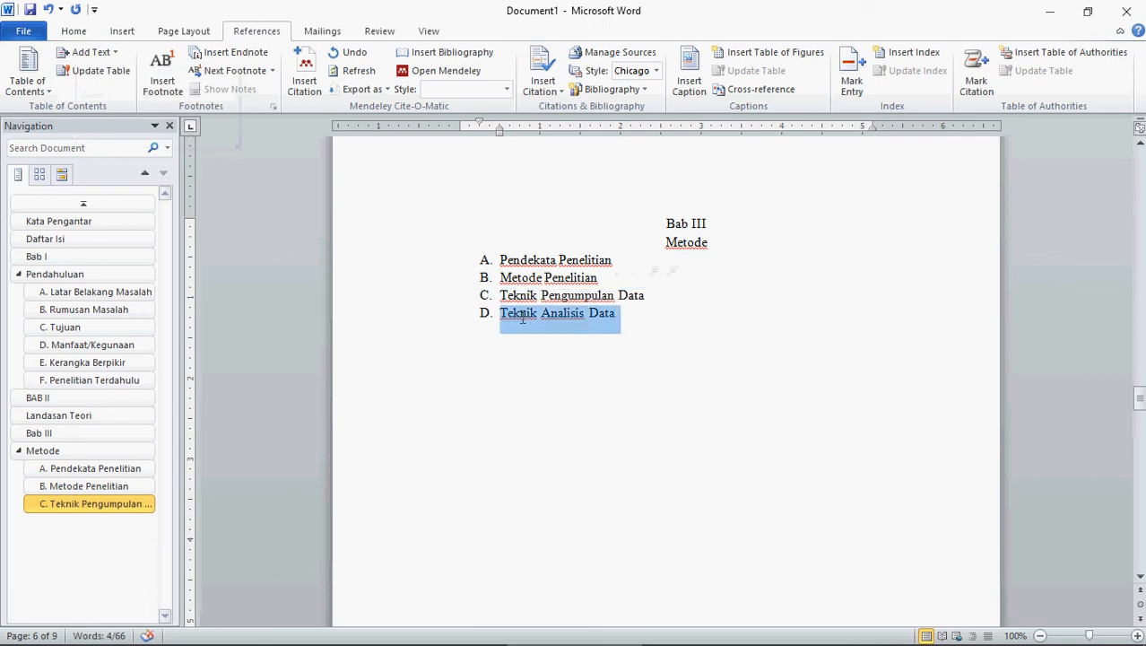
left_click(87, 58)
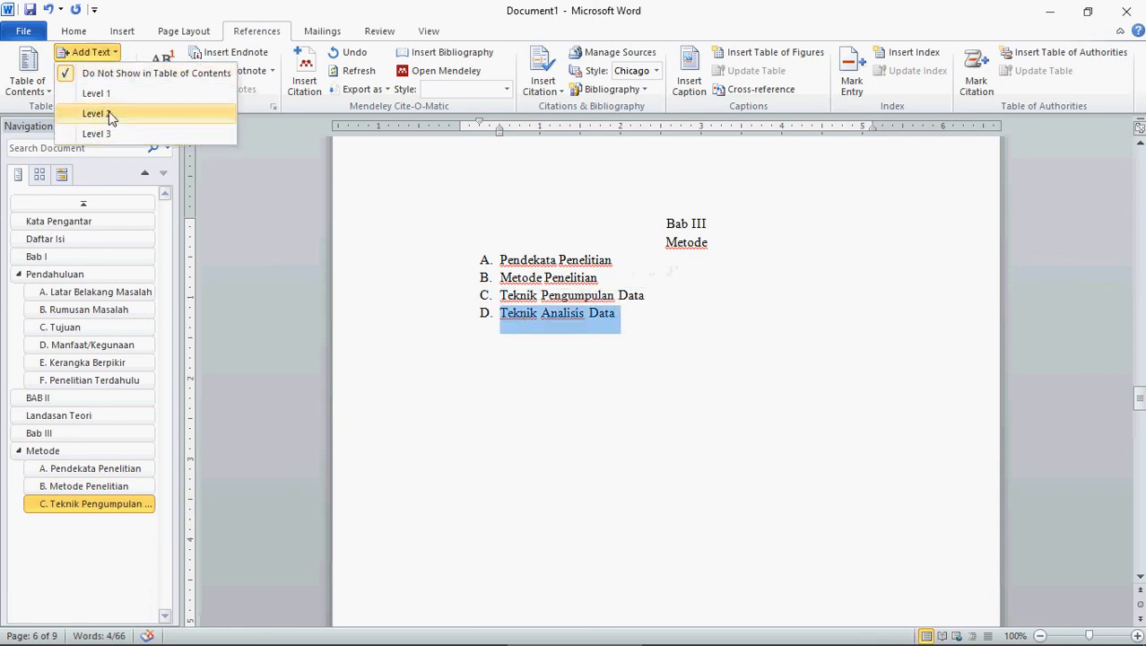
left_click(108, 111)
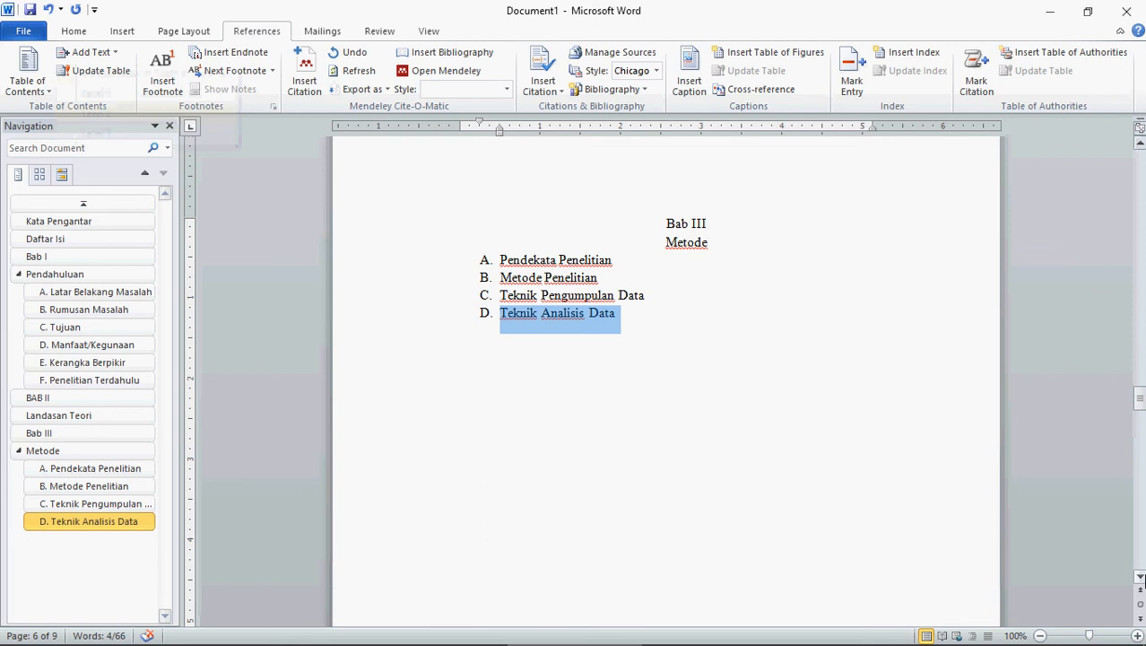
Add the heading lines "Bab IV" and "Pembahasan" to the table of contents as Level 1, and center them
scroll(1140, 580, "down", 5)
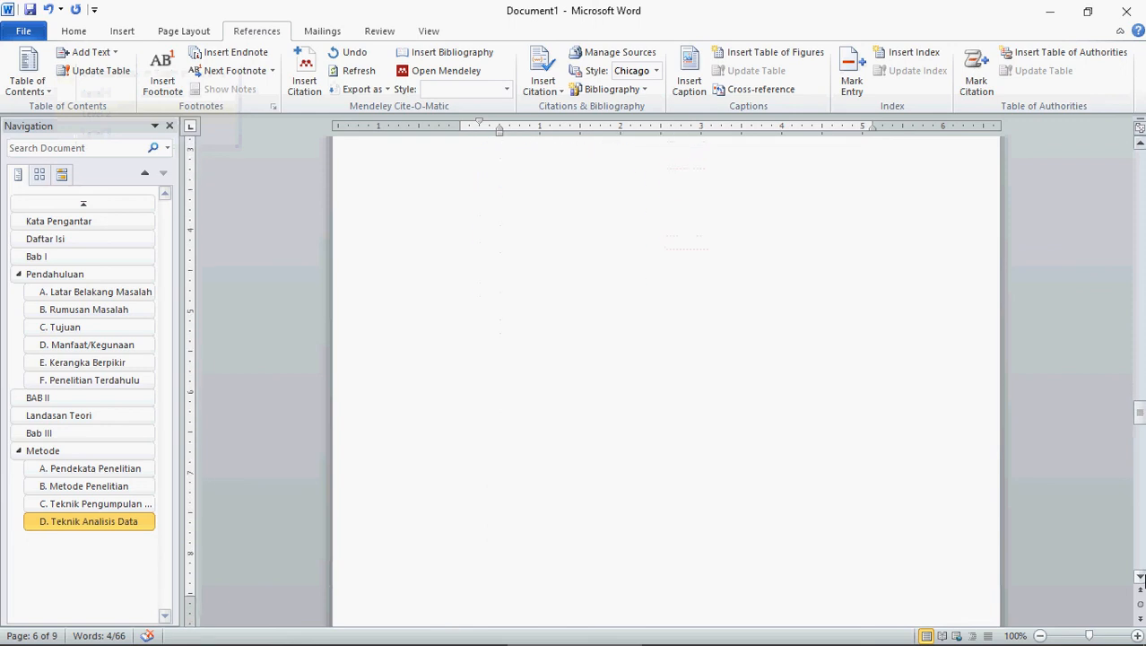
scroll(1141, 580, "down", 6)
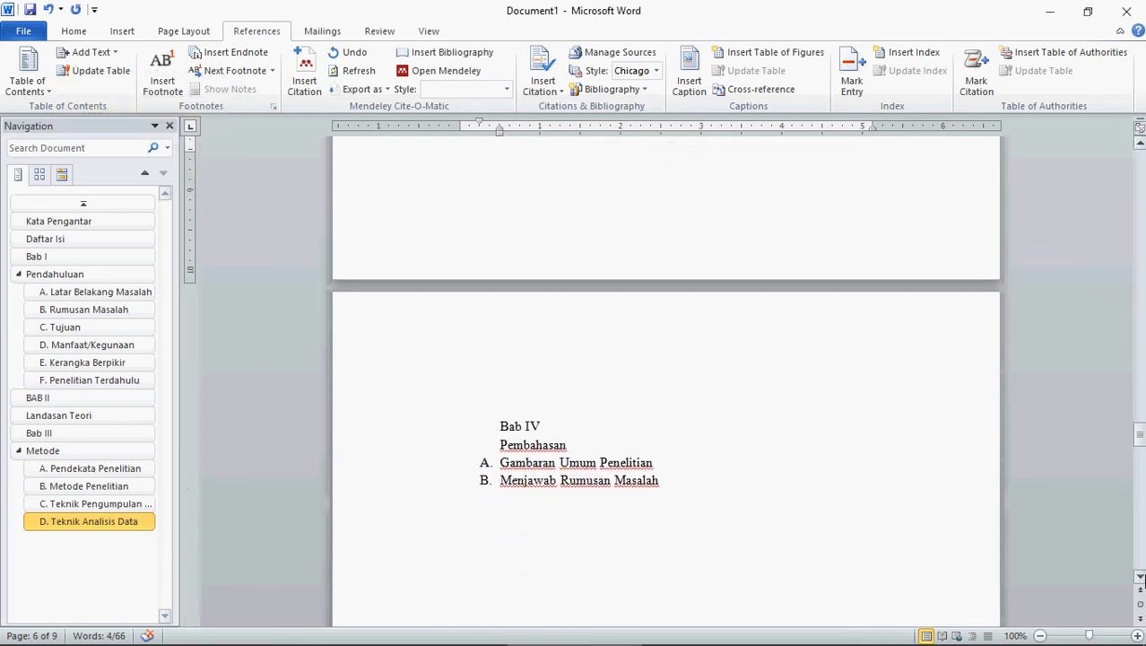
scroll(1140, 580, "down", 4)
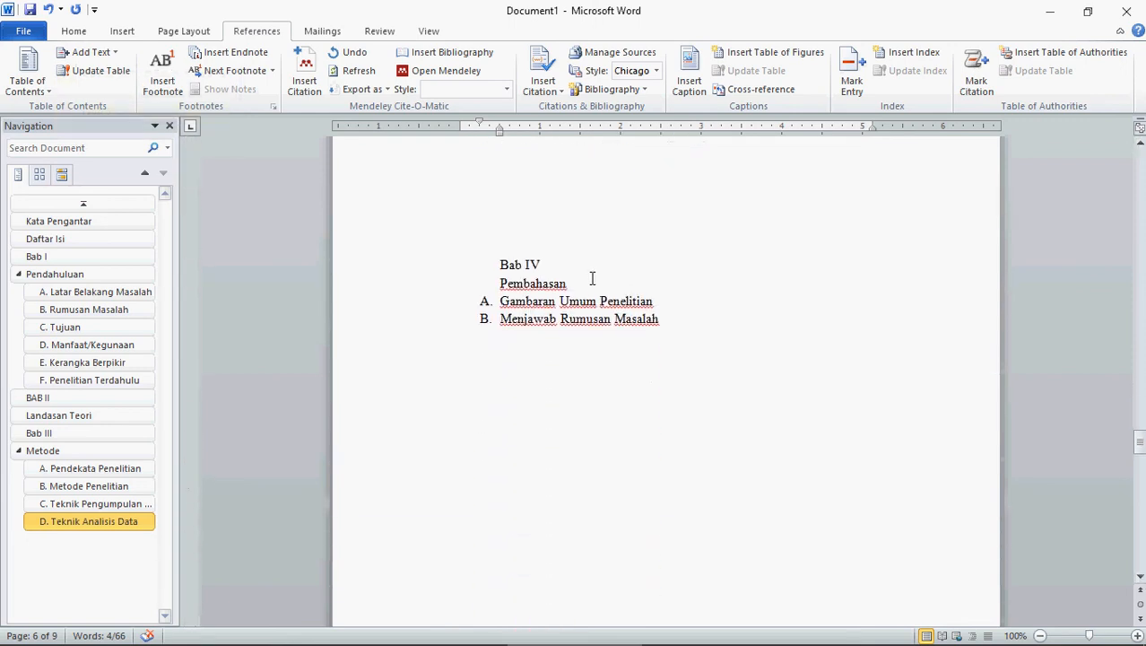
left_click_drag(588, 282, 473, 254)
left_click(92, 52)
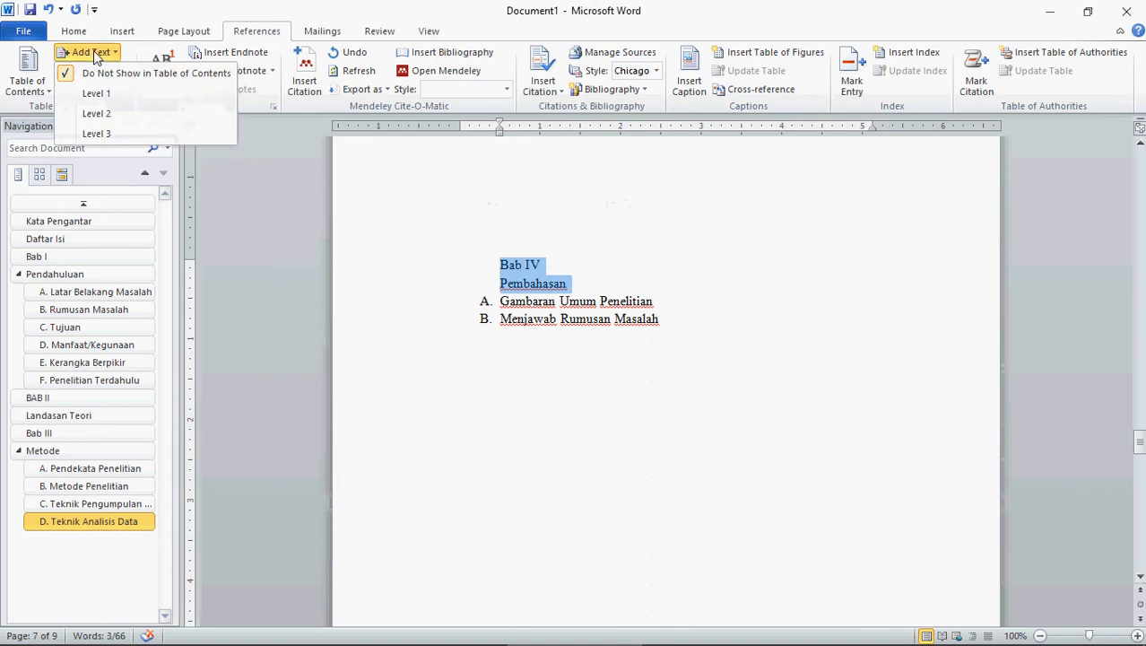
left_click(98, 94)
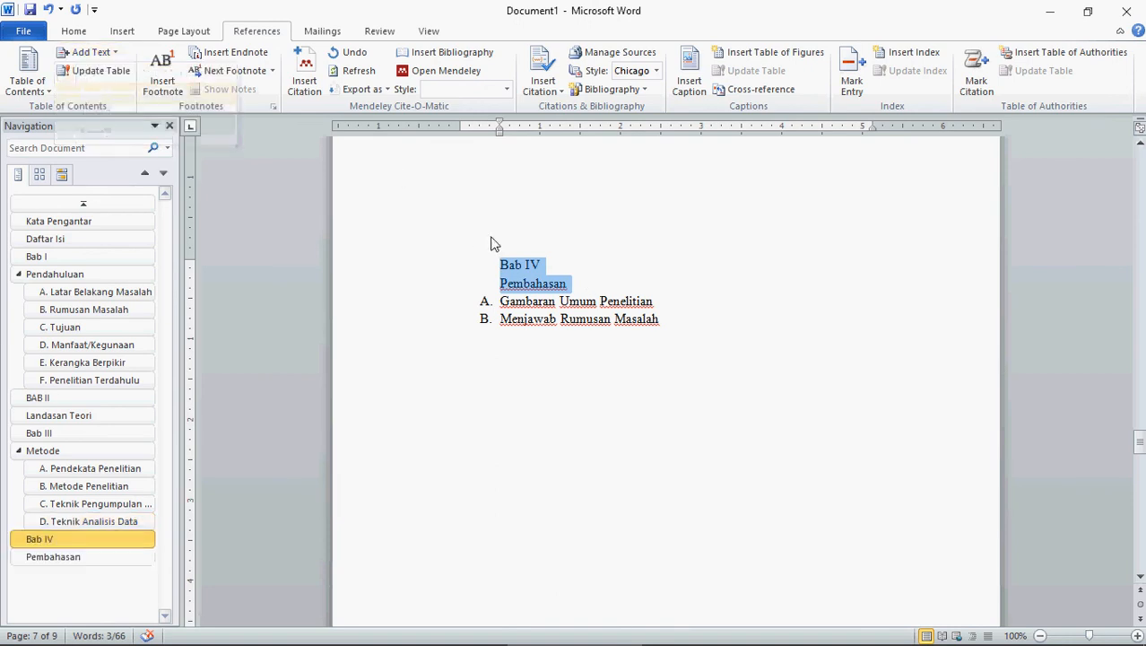
key("ctrl+e")
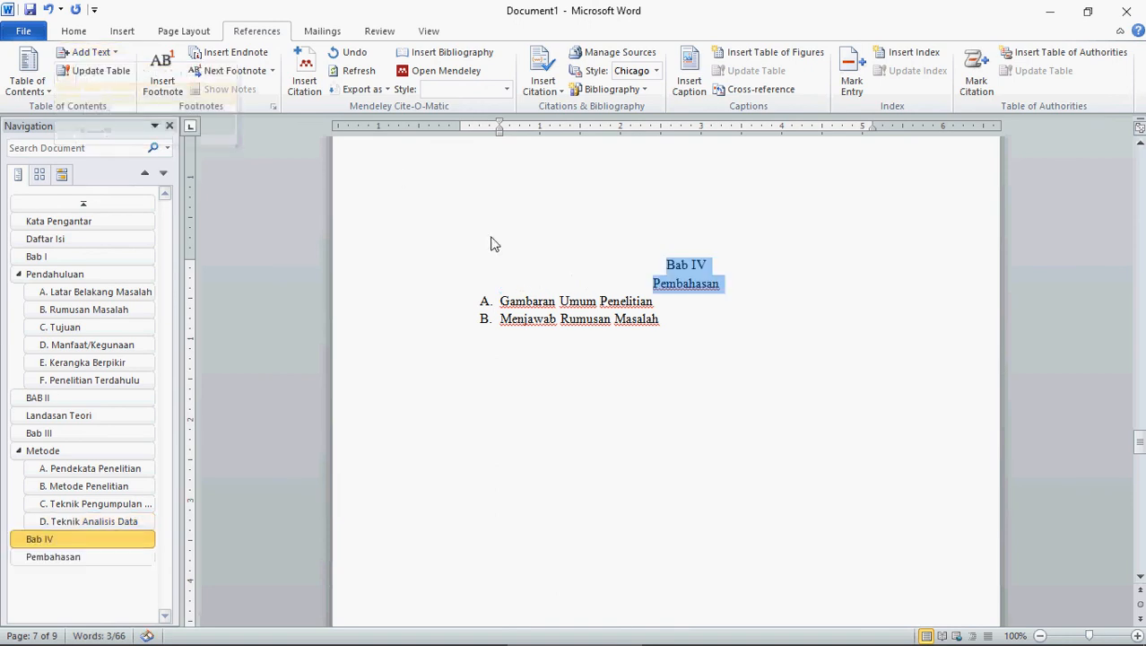
Insert a blank line below "Pembahasan" and add list items A "Gambaran Umum Penelitian" and B "Menjawab Rumusan Masalah" to the table of contents as Level 2
left_click(756, 296)
key("Return")
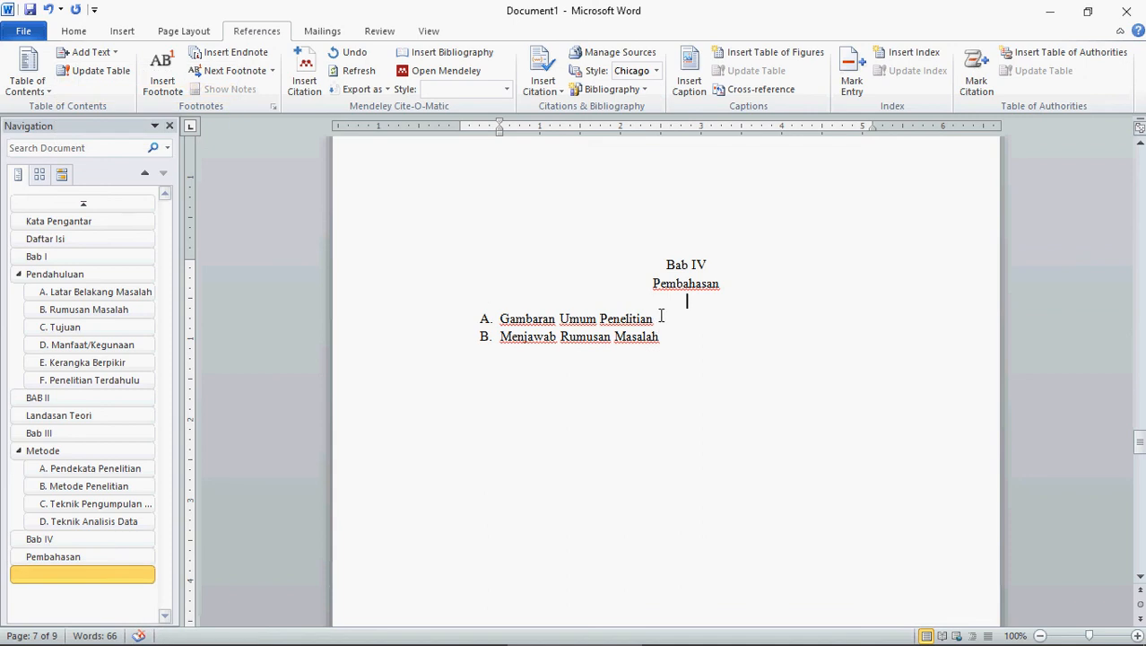
left_click_drag(660, 316, 479, 316)
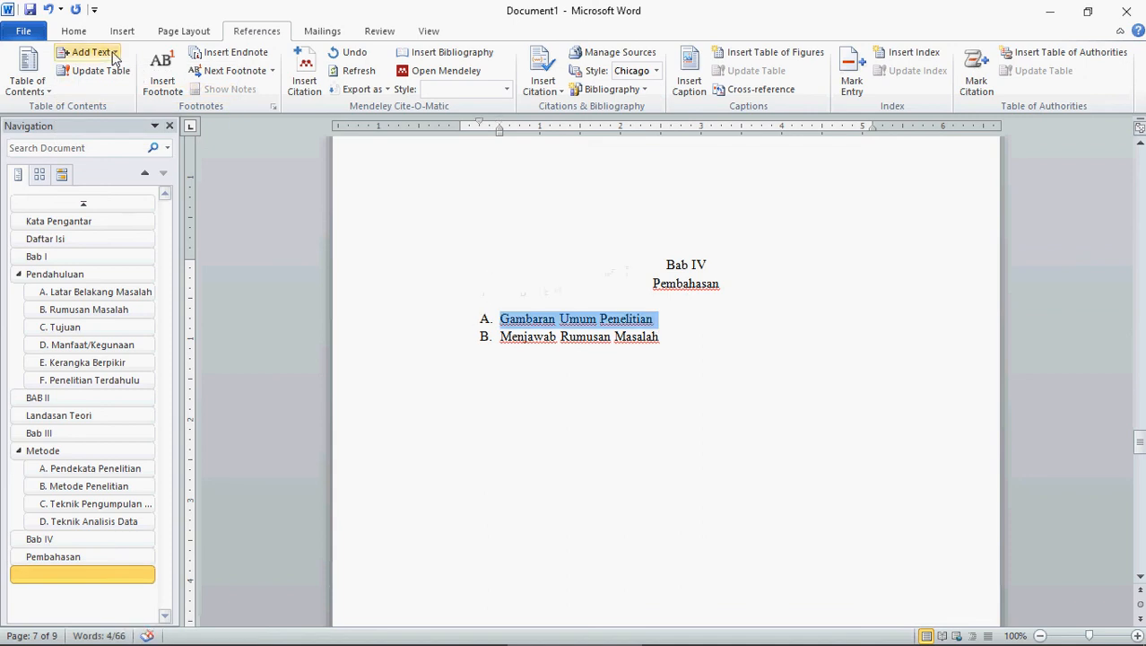
left_click(113, 56)
left_click(117, 113)
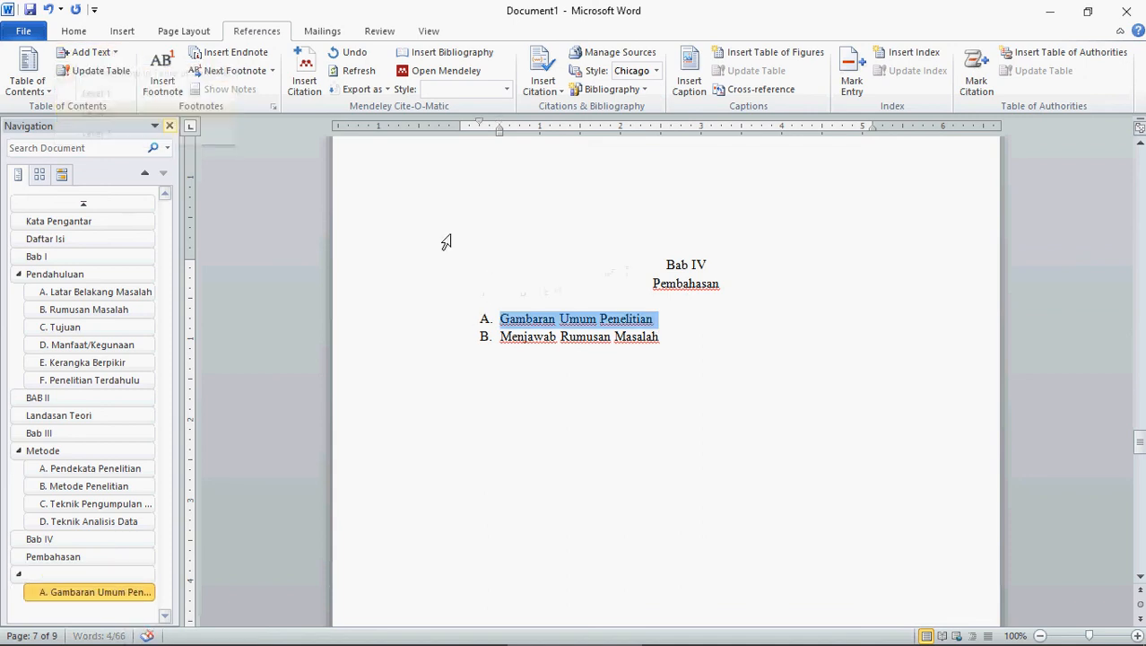
left_click_drag(663, 339, 481, 331)
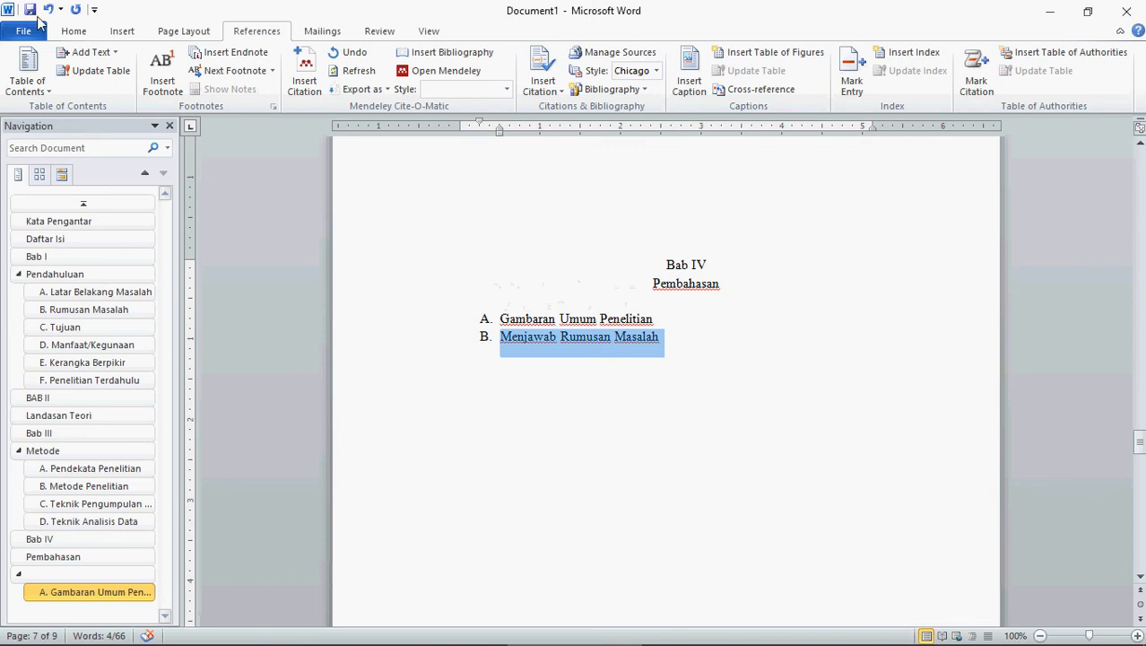
left_click(92, 51)
left_click(125, 116)
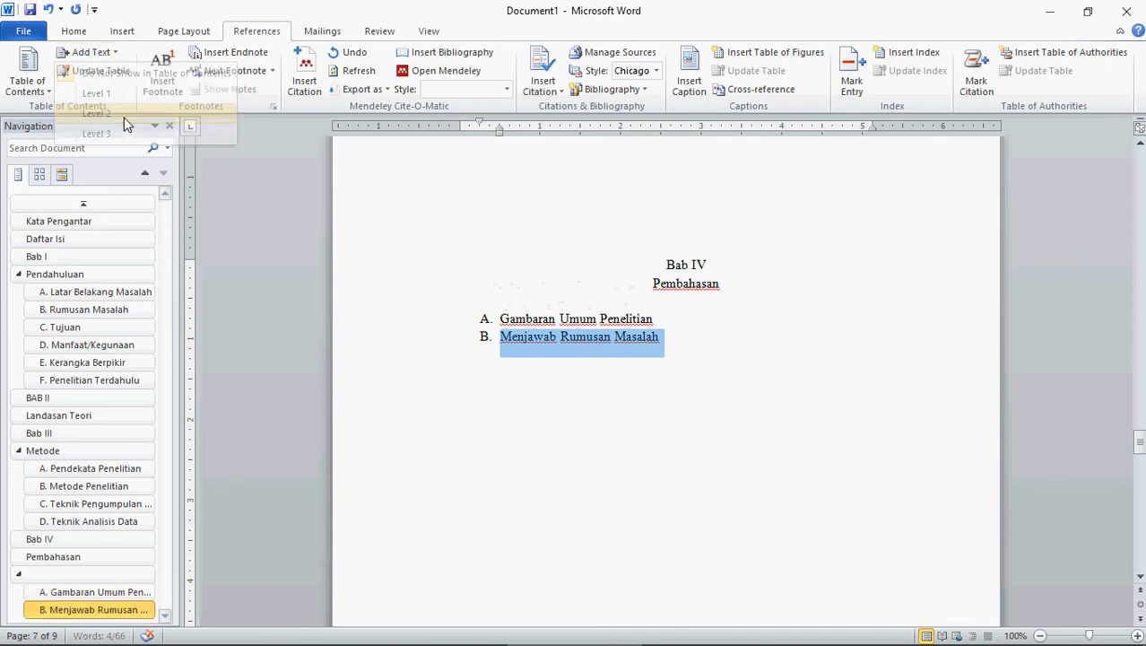
Exclude the blank line below "Pembahasan" from the table of contents with Do Not Show in Table of Contents
left_click(1140, 578)
left_click(1141, 578)
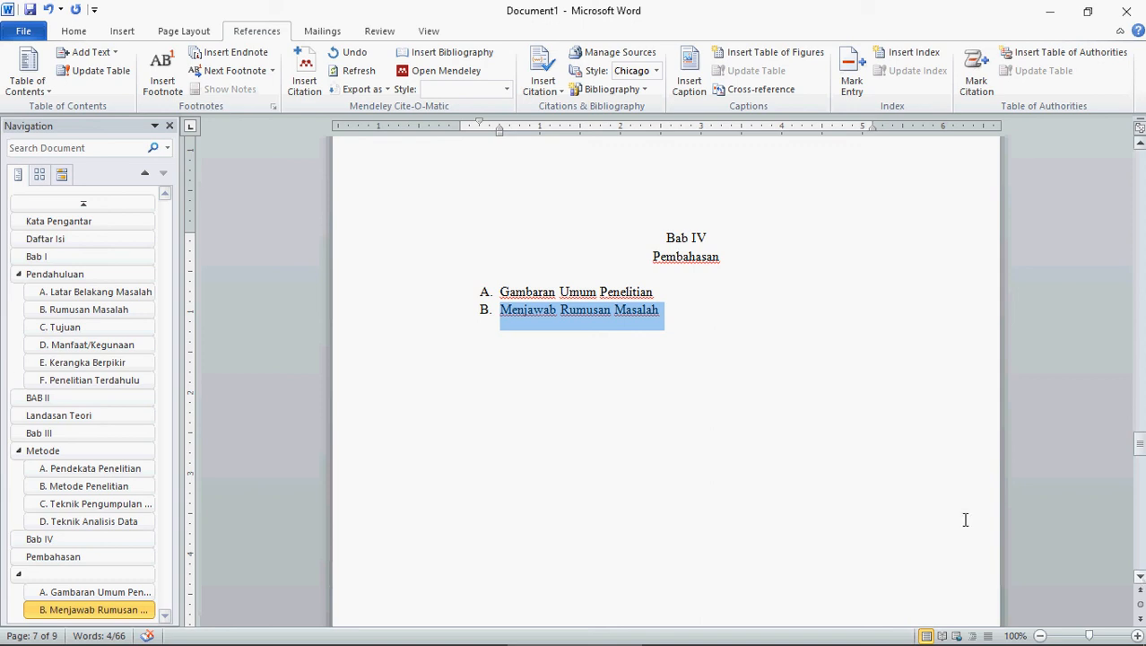
left_click(123, 578)
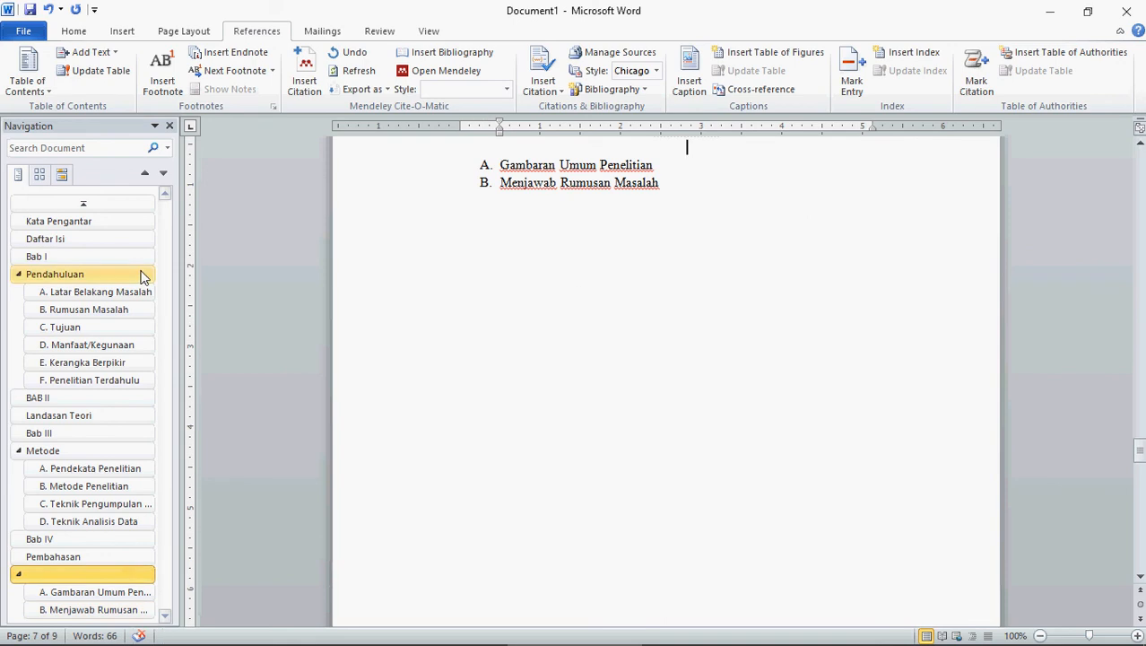
left_click(93, 52)
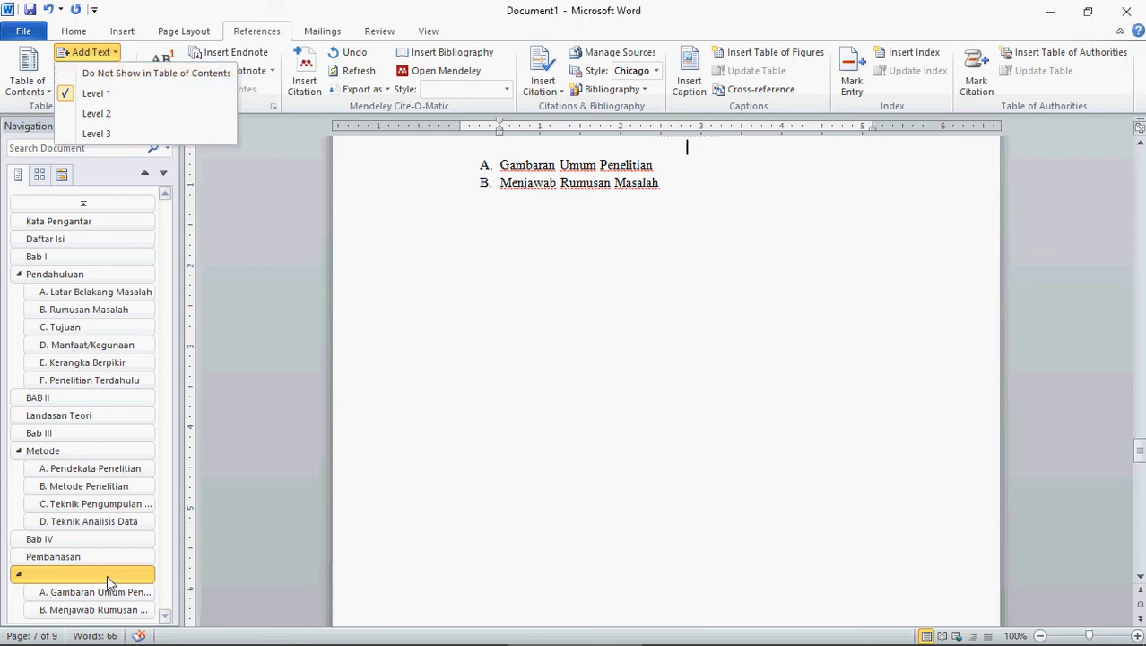
left_click(139, 75)
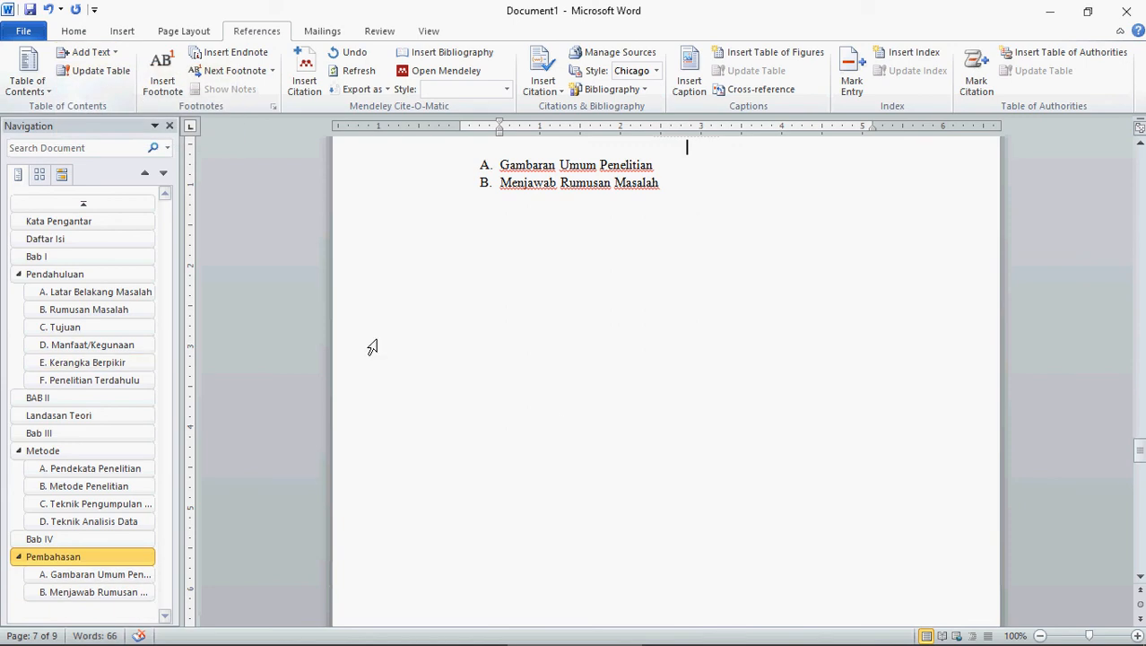
Add the heading lines "BAB V" and "Penutup" to the table of contents as Level 1
key("Down")
key("Down")
key("Down")
key("Down")
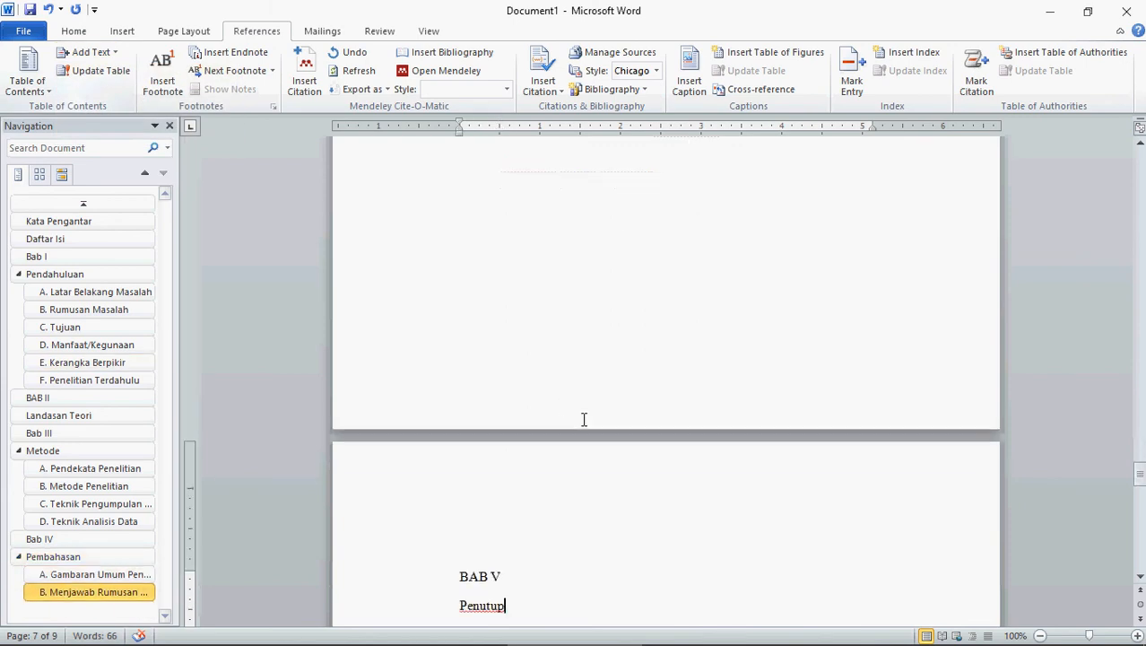
key("Down")
key("Down")
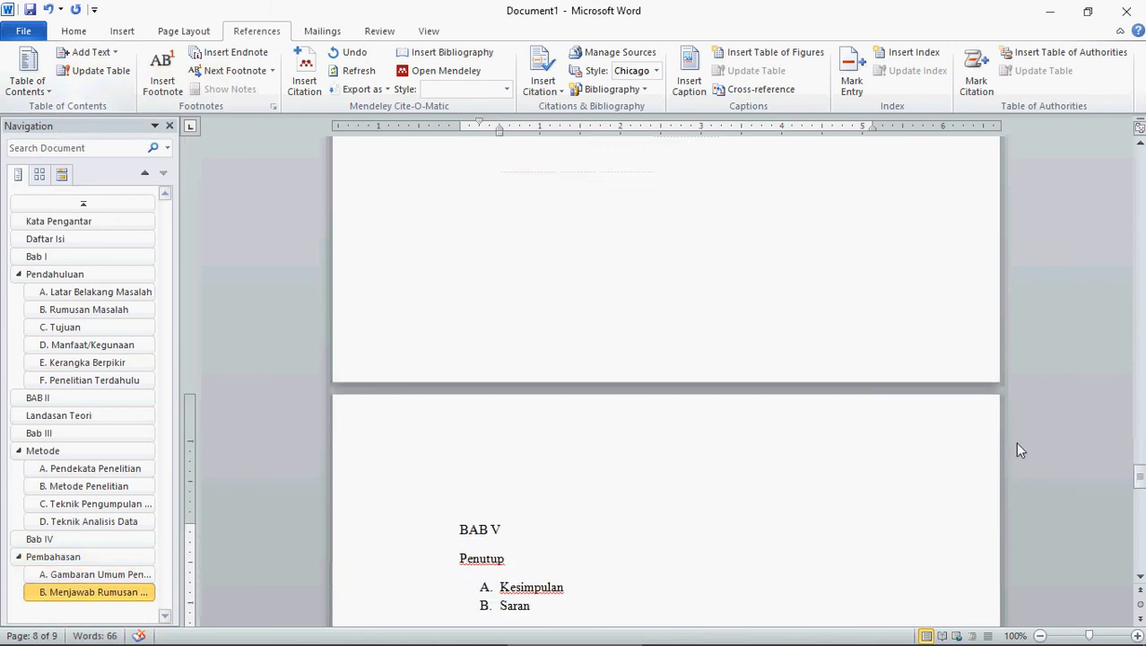
left_click(1139, 575)
left_click(1139, 576)
left_click(1138, 575)
left_click(1139, 576)
left_click(1139, 575)
left_click(1139, 576)
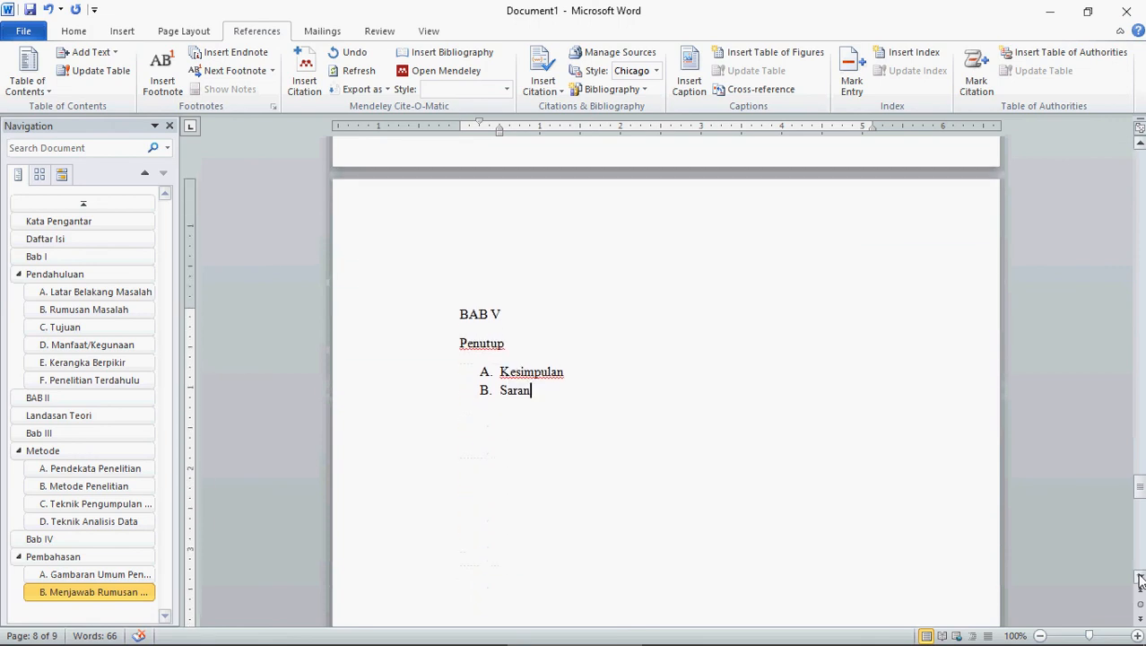
left_click_drag(516, 343, 453, 307)
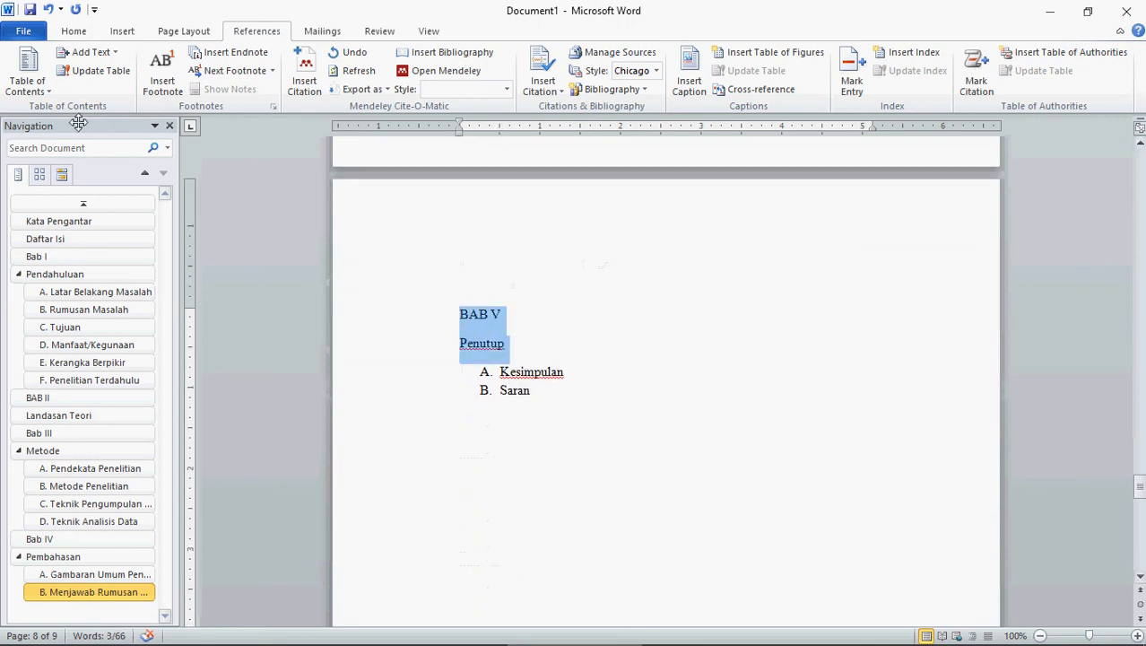
left_click(91, 52)
left_click(94, 93)
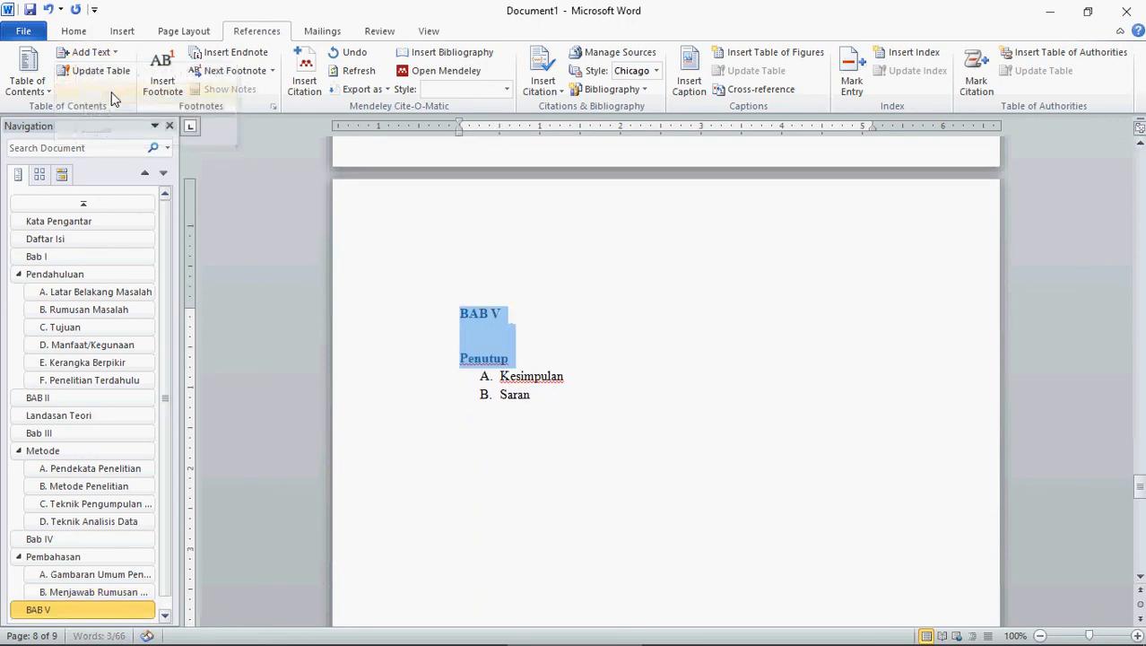
Center the "BAB V" and "Penutup" headings and remove the space before these paragraphs
left_click(73, 30)
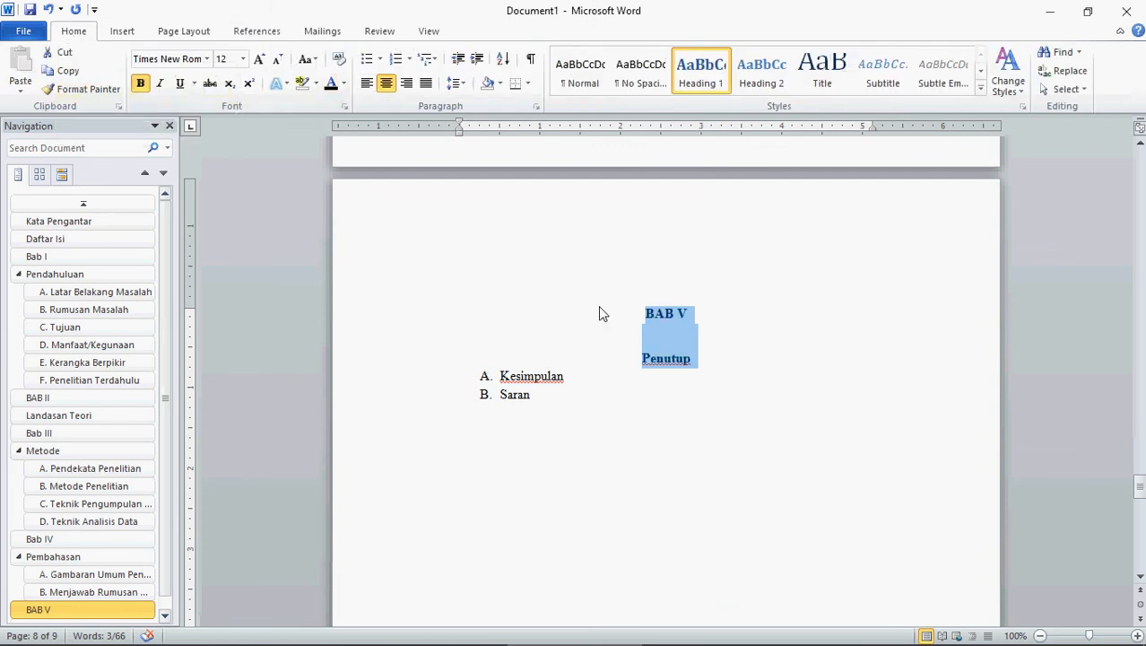
left_click(456, 83)
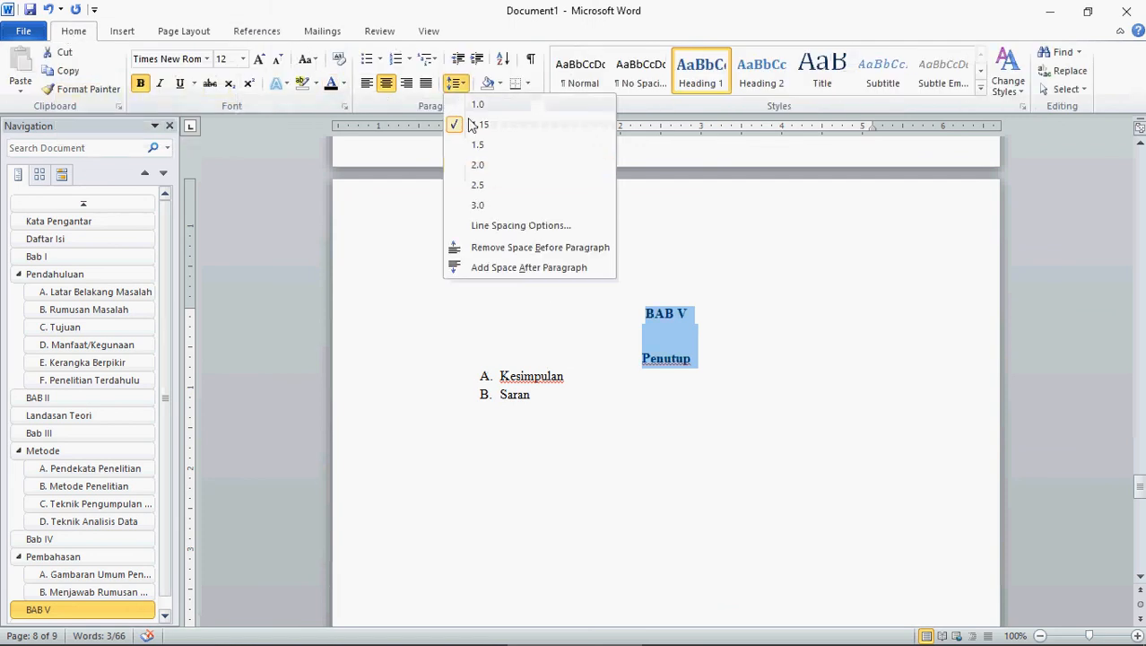
left_click(489, 256)
left_click(590, 395)
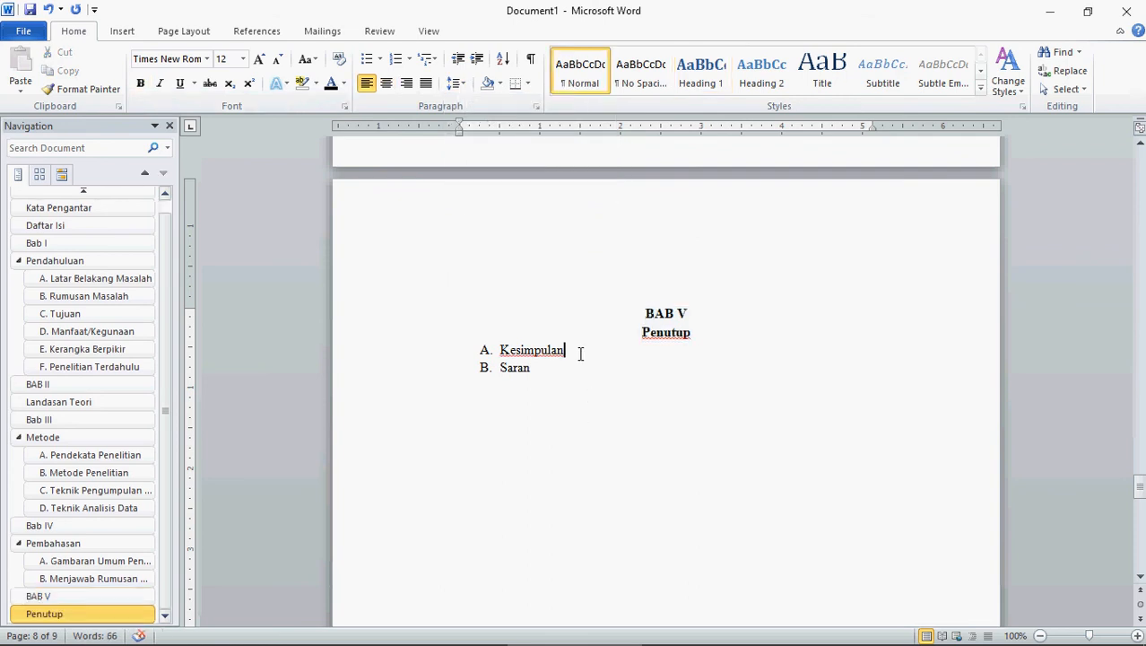
Add the Bab V list items A "Kesimpulan" and B "Saran" to the table of contents as Level 2
left_click_drag(580, 354, 497, 350)
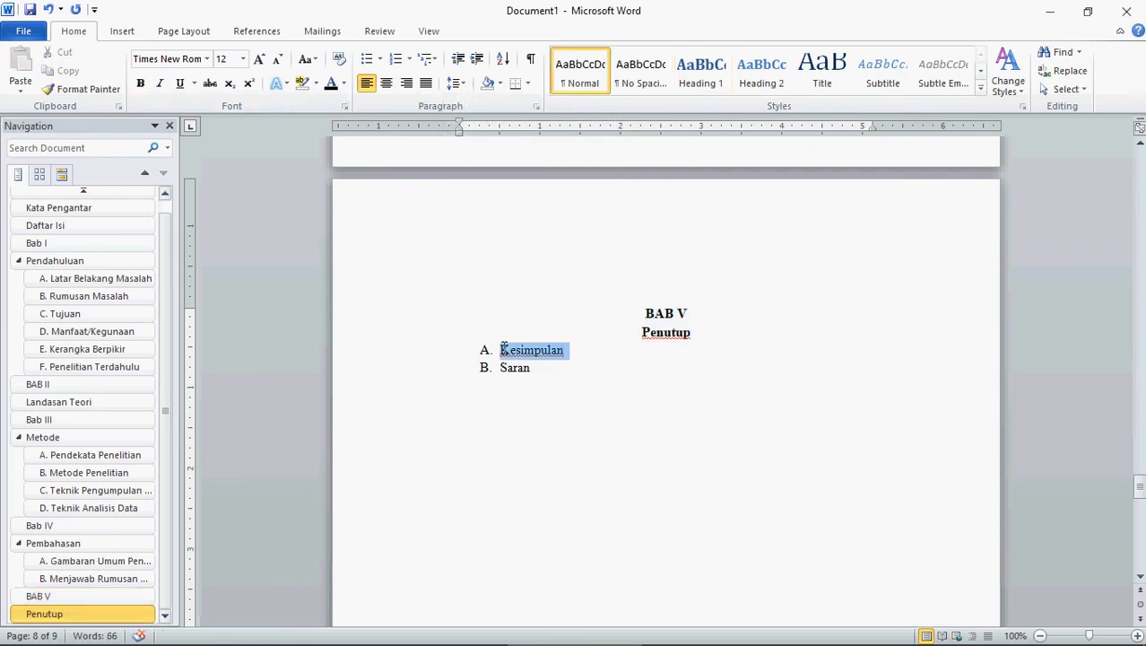
left_click(258, 35)
left_click(90, 52)
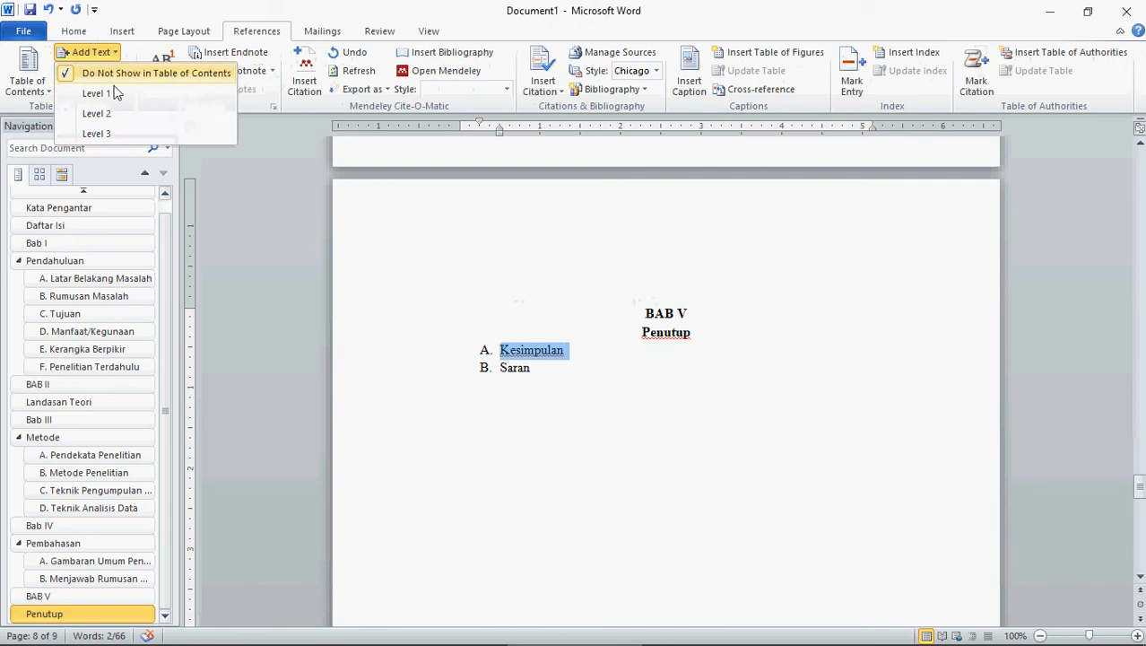
left_click(120, 122)
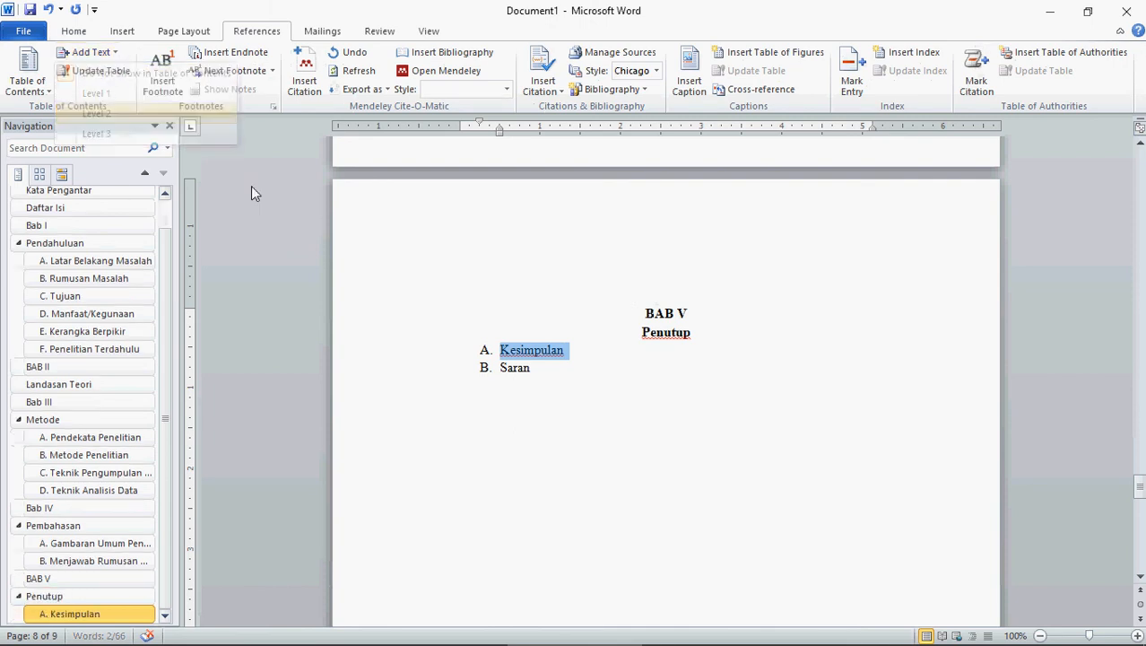
left_click_drag(558, 376, 486, 368)
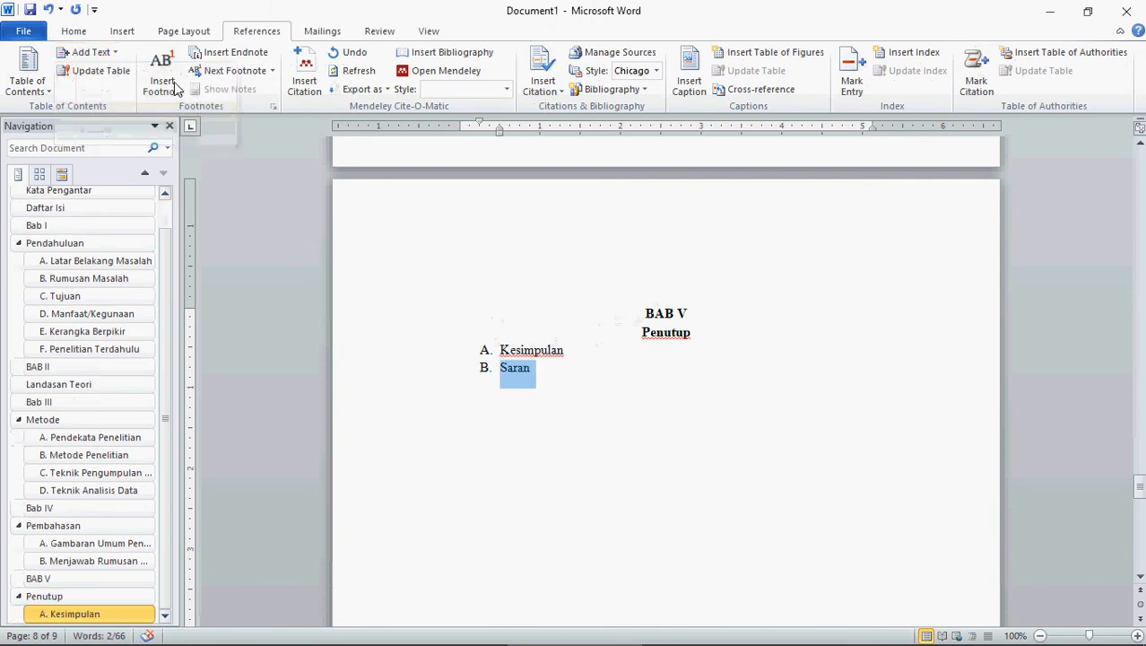
left_click(90, 52)
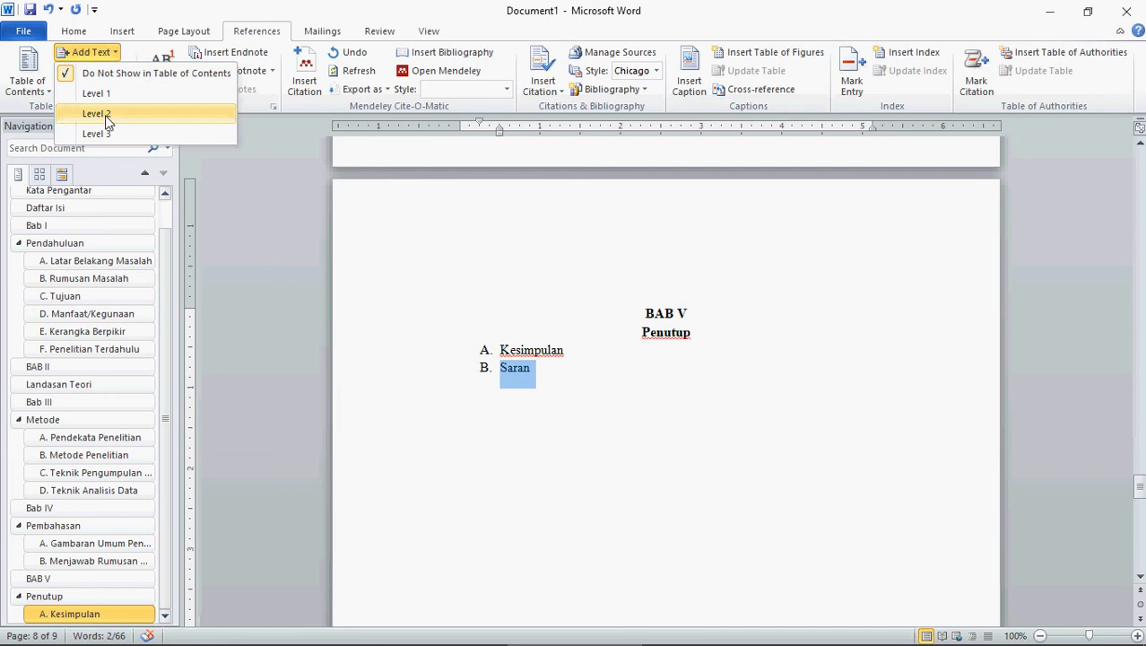
left_click(103, 115)
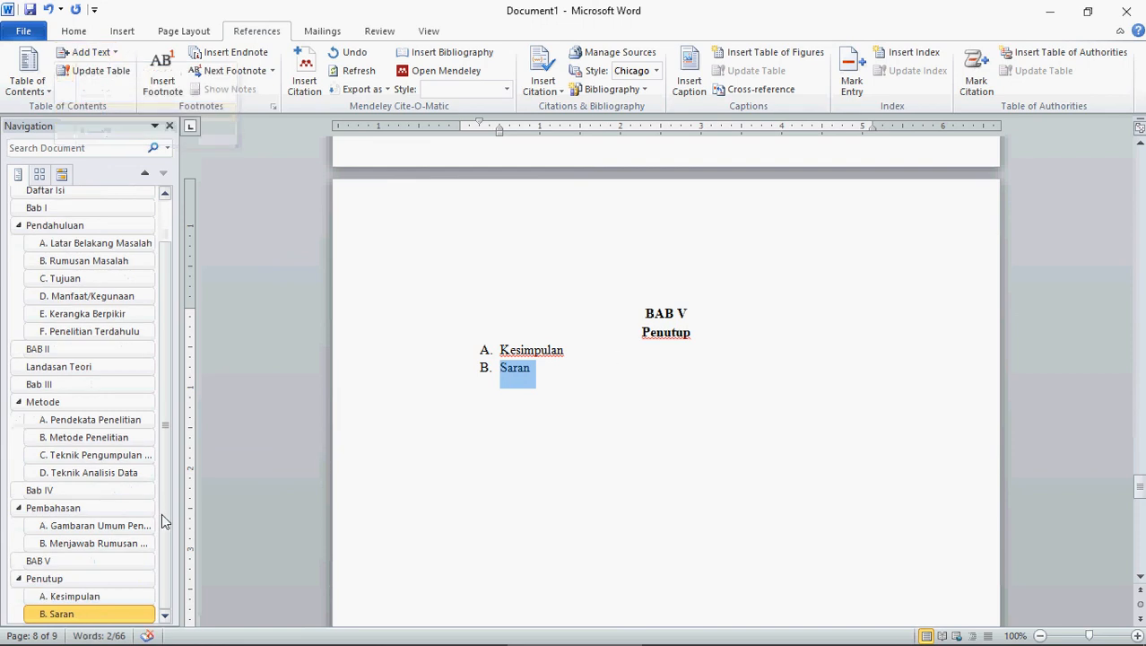
Go to the "Kata Pengantar" page and open its footer for editing
scroll(166, 340, "up", 1)
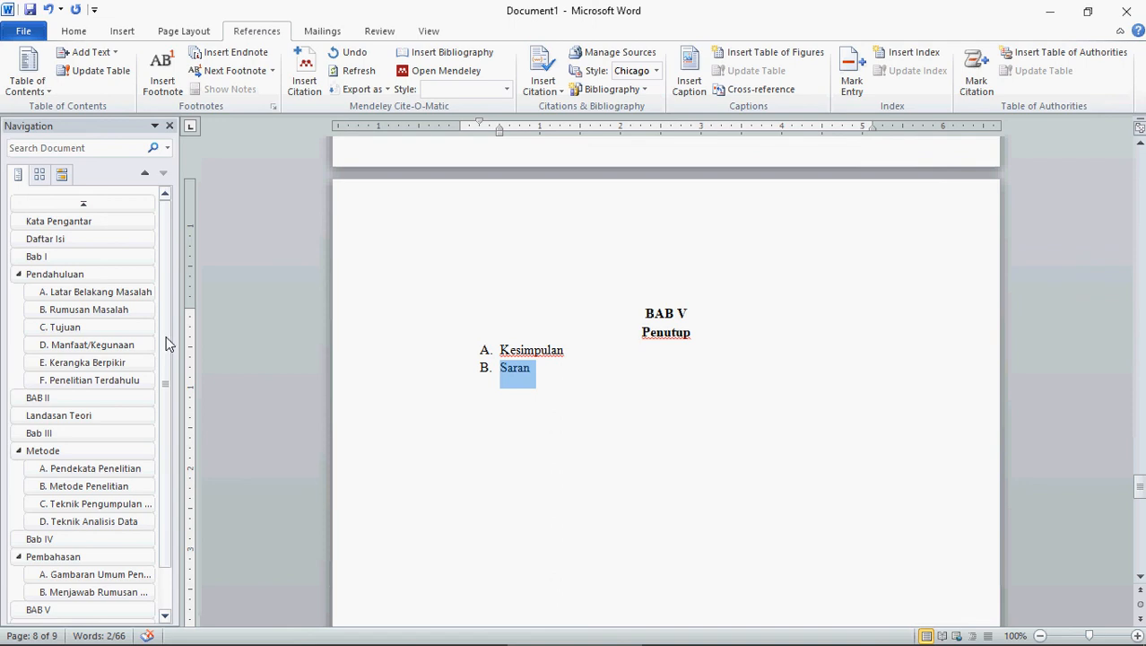
left_click(64, 228)
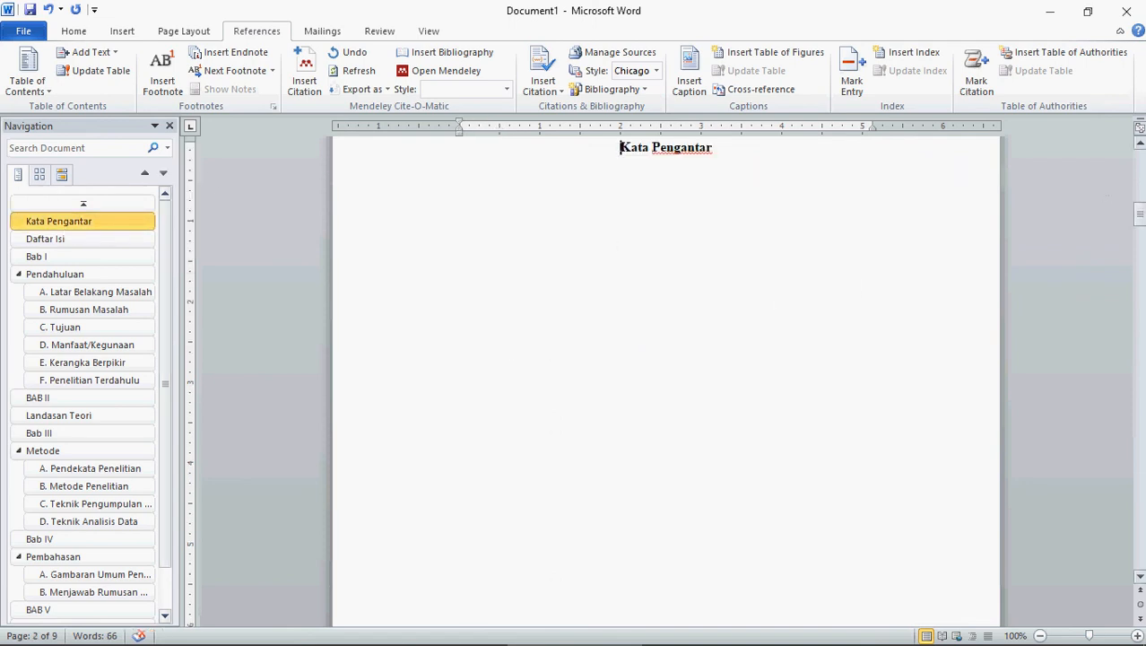
left_click_drag(1139, 217, 1139, 185)
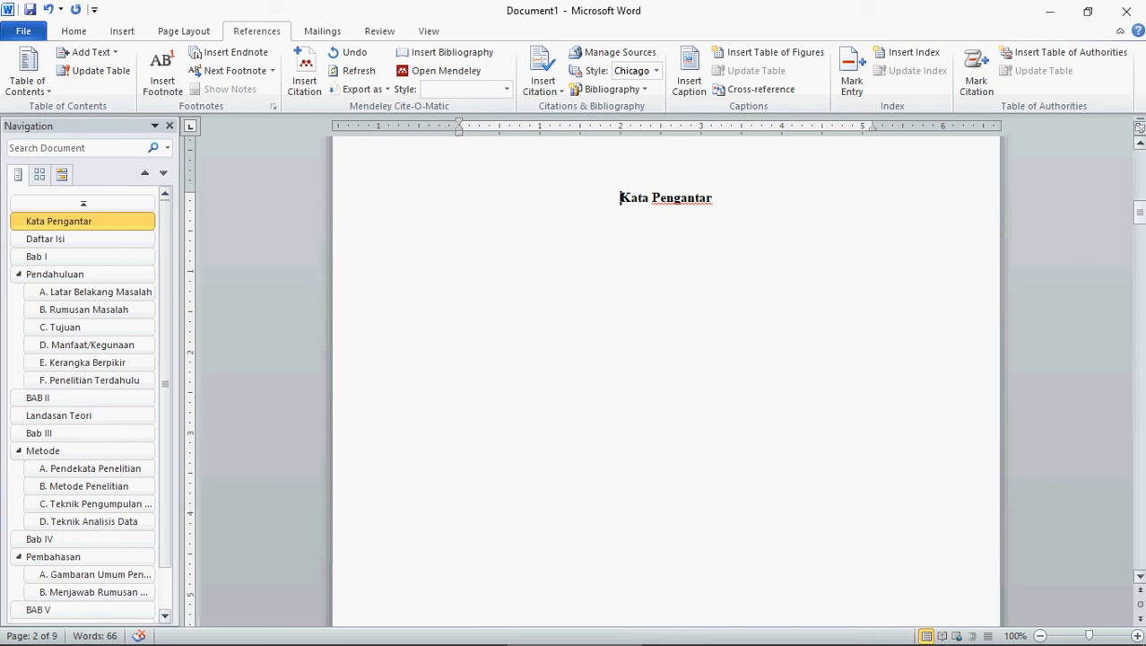
left_click_drag(1140, 213, 1140, 213)
mouse_move(1139, 223)
left_mouse_down()
mouse_move(1139, 244)
mouse_move(1139, 199)
mouse_move(1139, 244)
left_mouse_up()
left_click(856, 226)
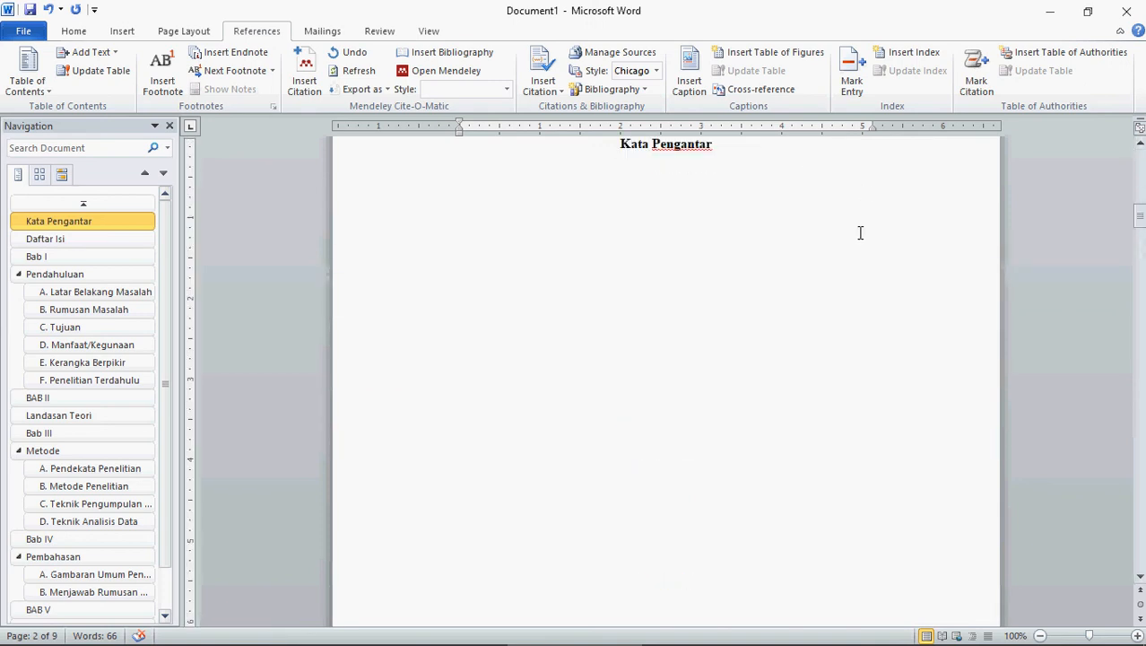
left_click_drag(1140, 225, 1140, 246)
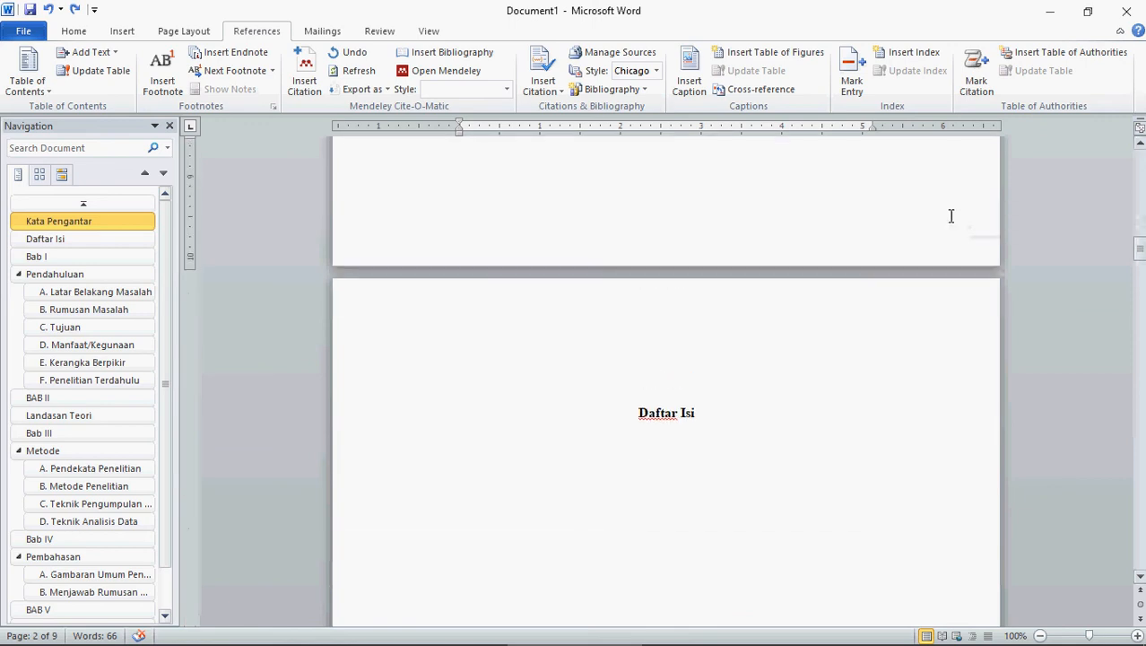
double_click(816, 228)
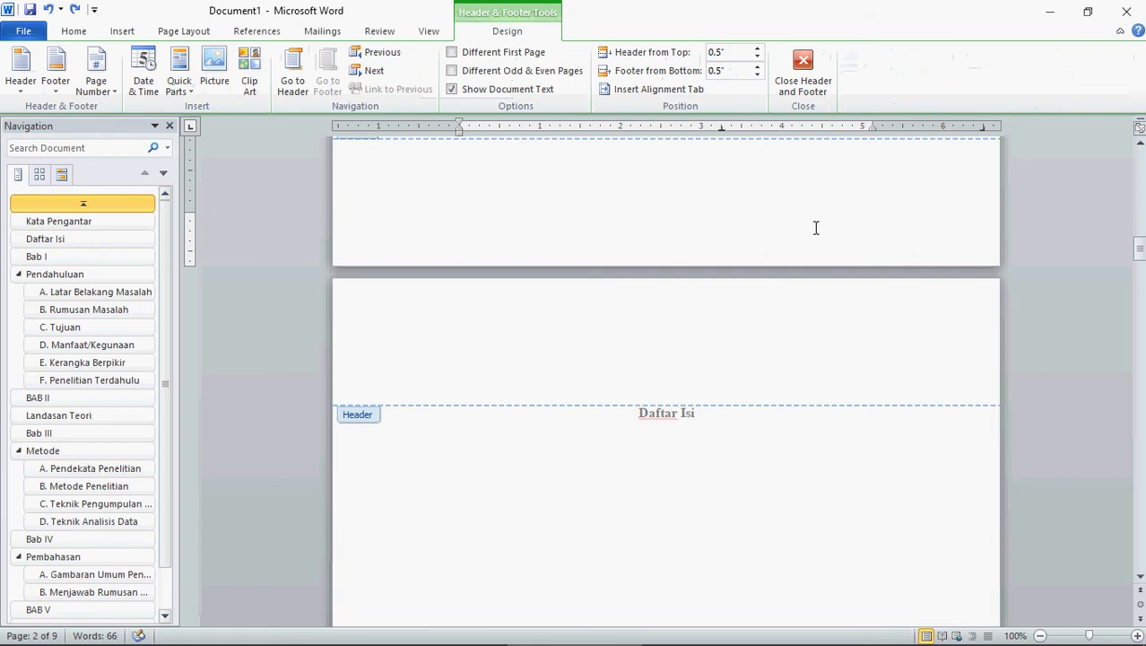
left_click(1140, 143)
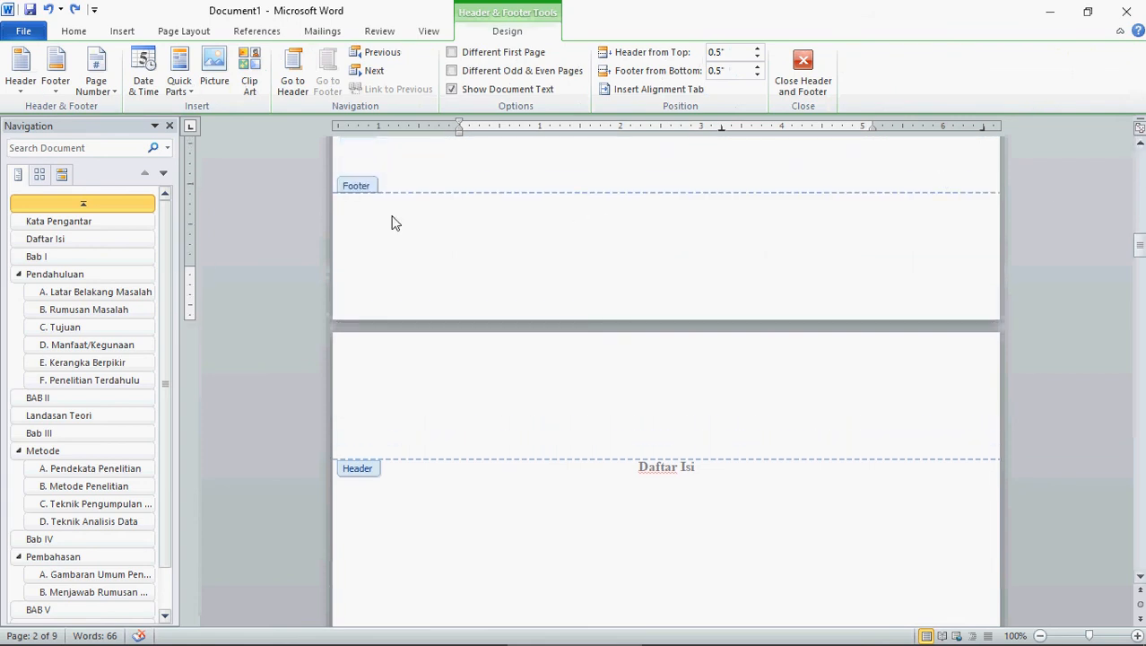
left_click(499, 269)
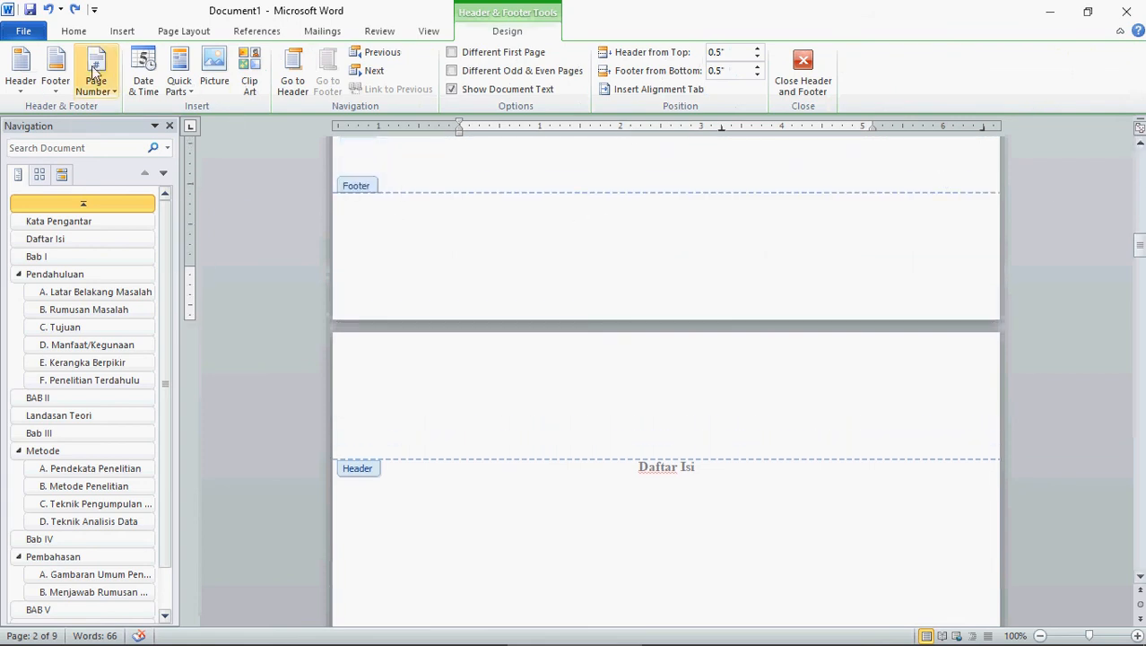
Set the page number format to lowercase Roman numerals (i, ii, iii, …), starting at i
left_click(107, 93)
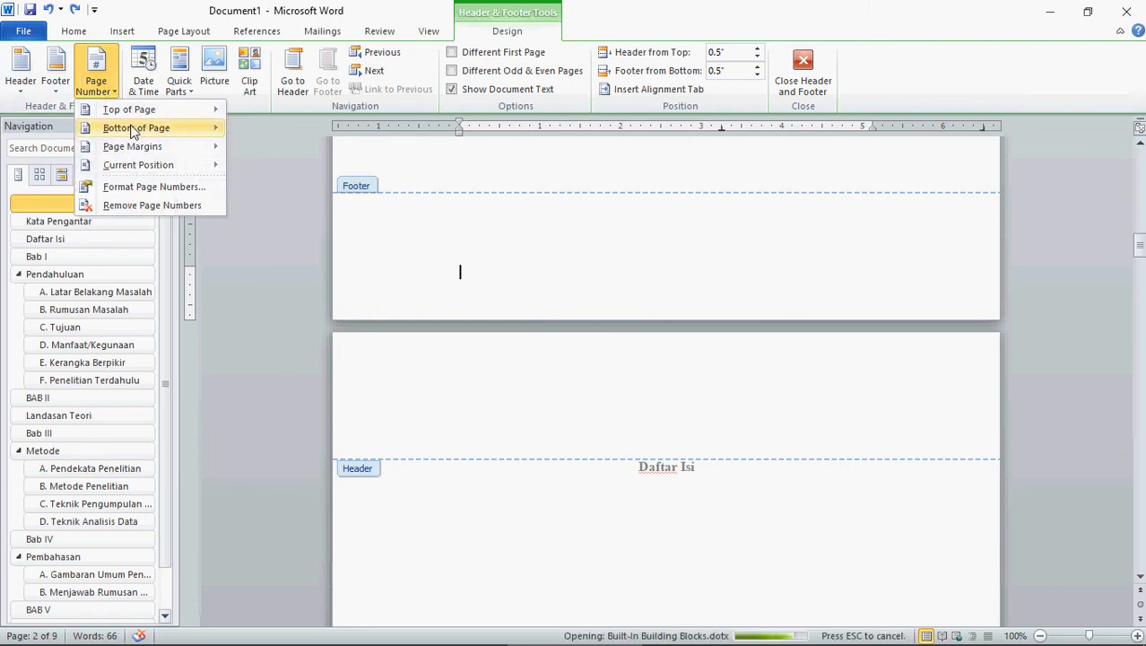
left_click(134, 128)
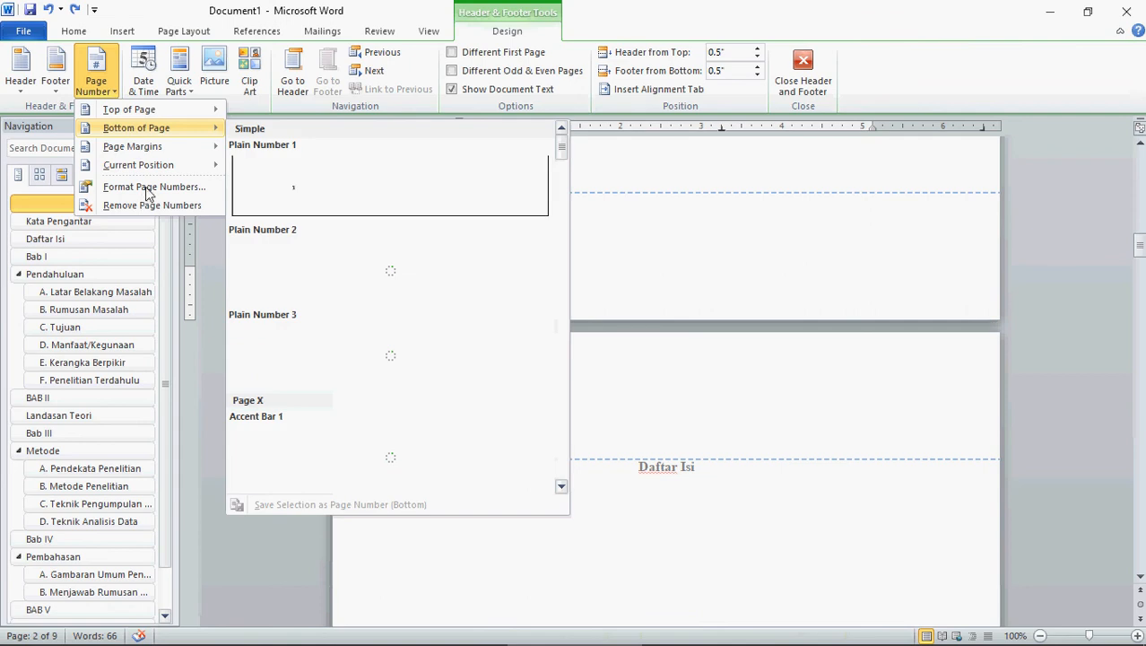
left_click(148, 189)
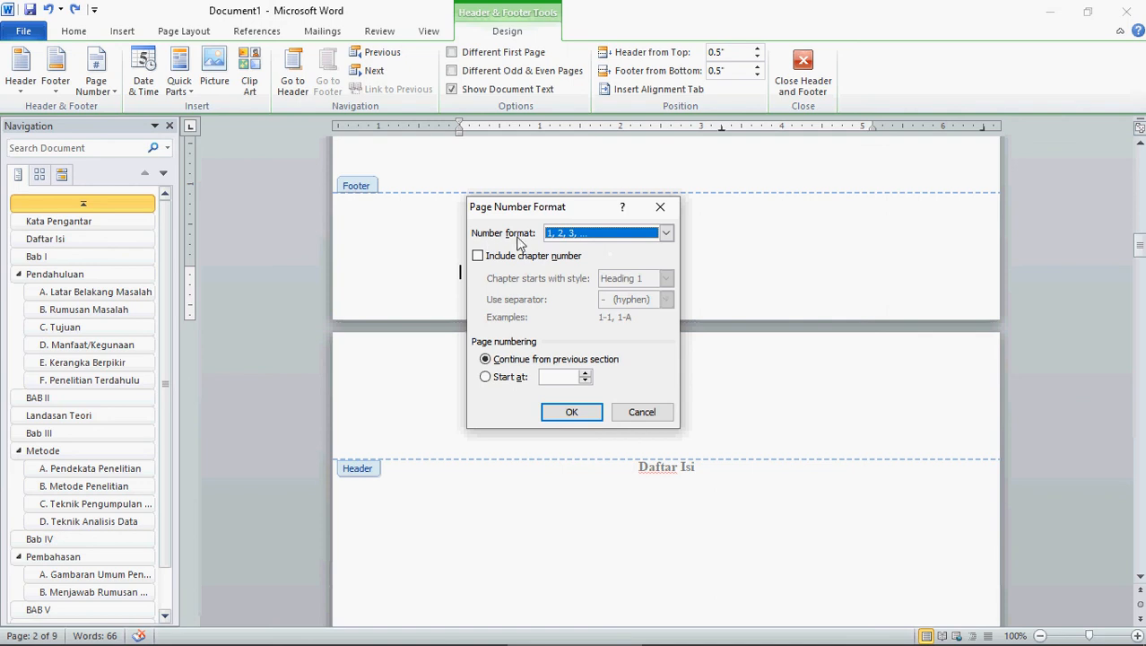
left_click(664, 234)
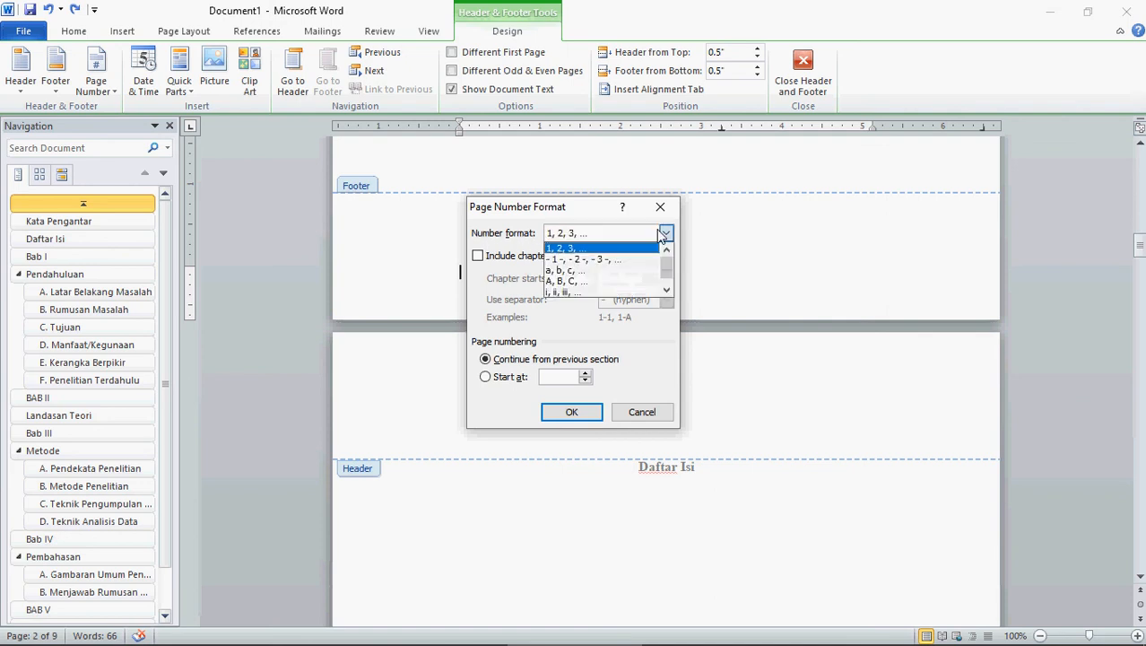
left_click(650, 294)
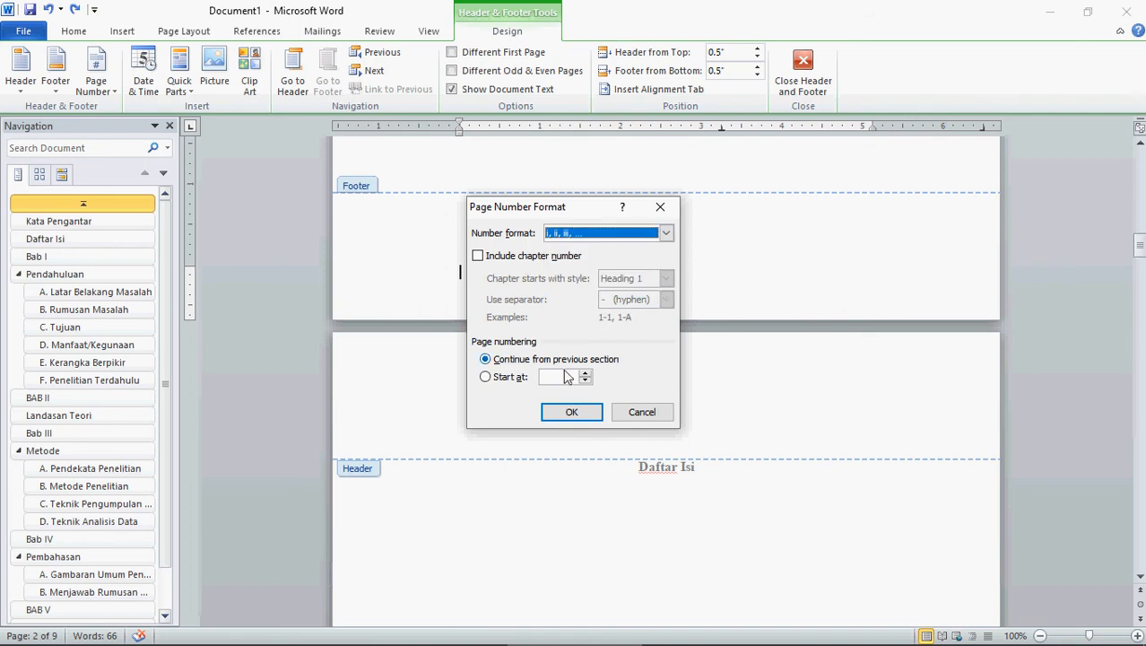
left_click(520, 380)
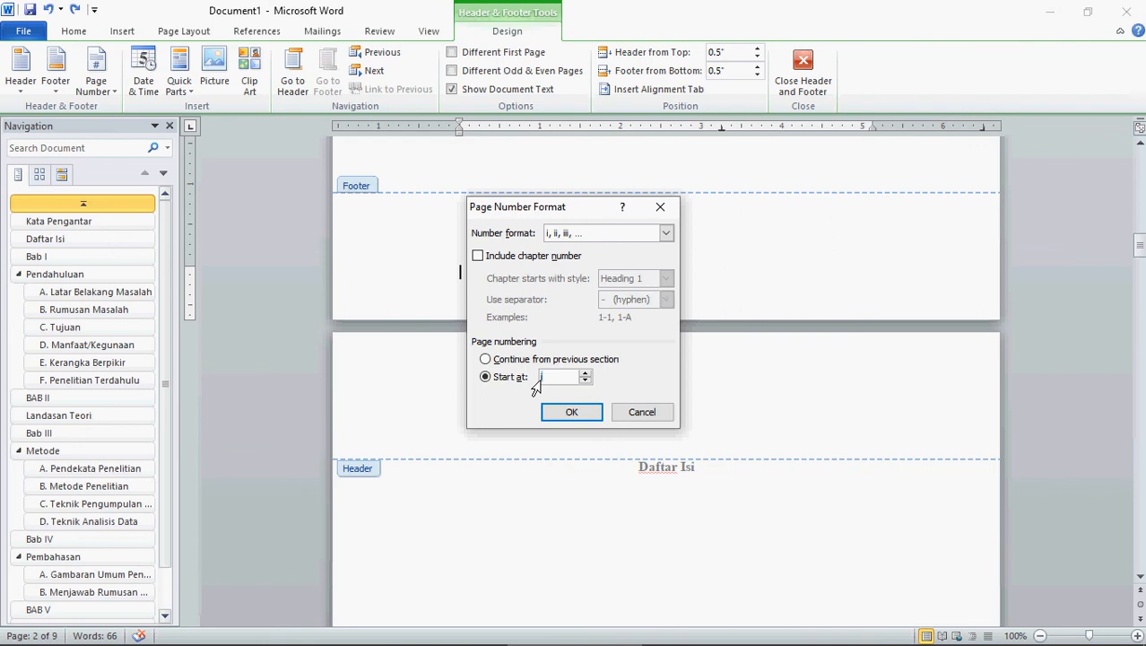
left_click(557, 413)
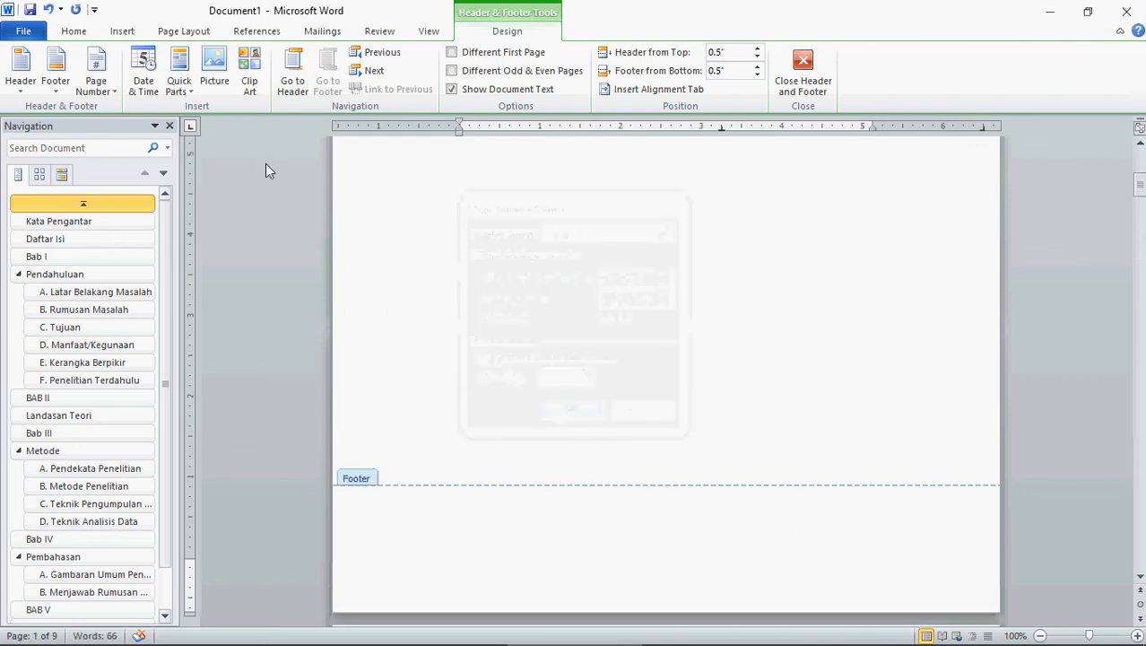
Insert a centered Plain Number 2 page number at the bottom of the pages and close the footer
left_click(105, 87)
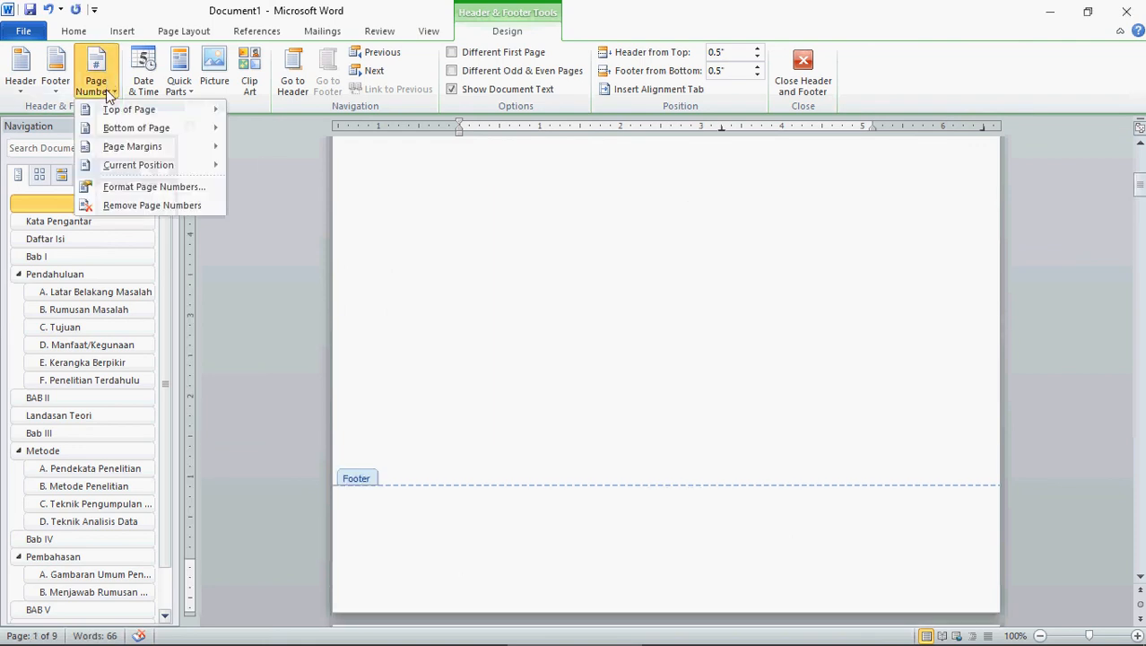
mouse_move(208, 131)
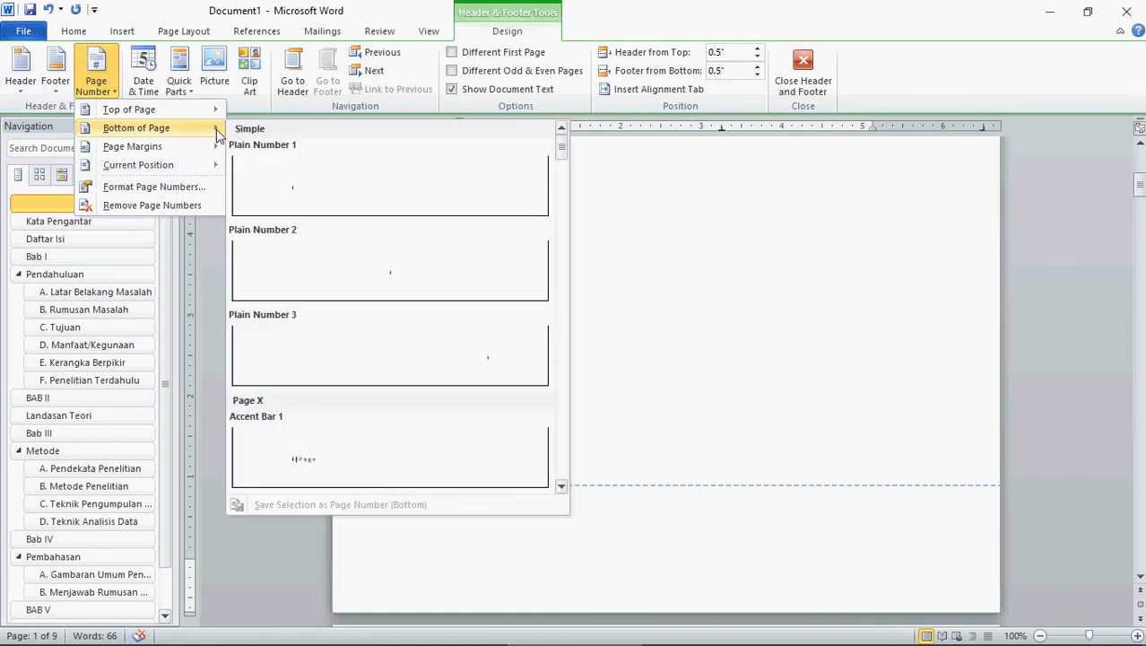
left_click(350, 259)
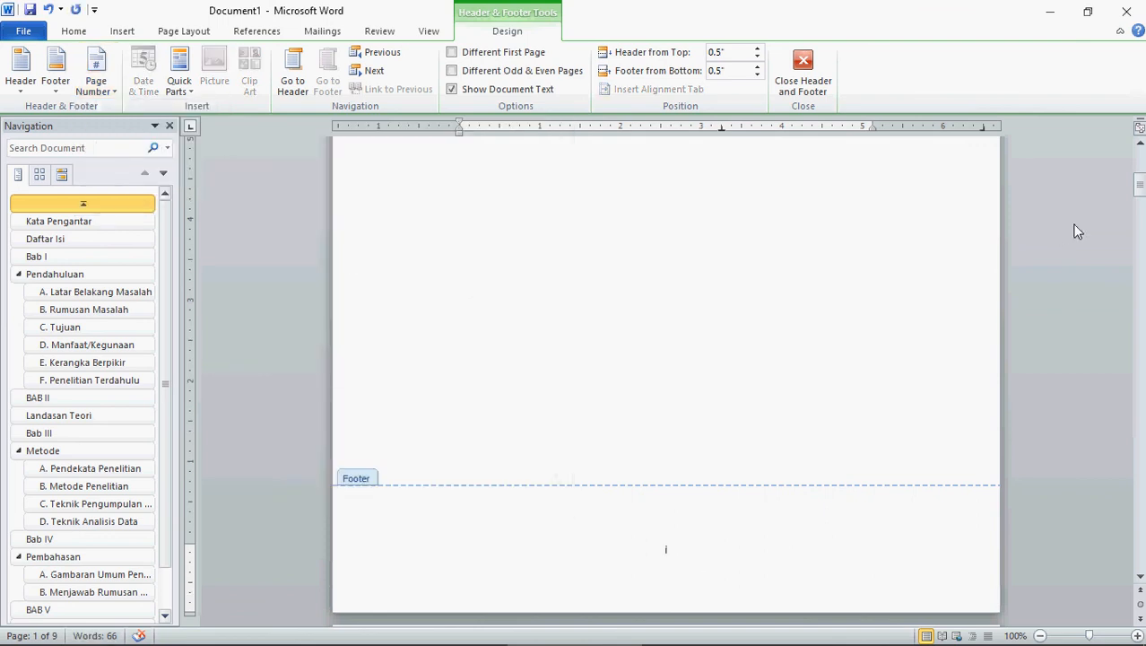
left_click_drag(1140, 183, 1140, 326)
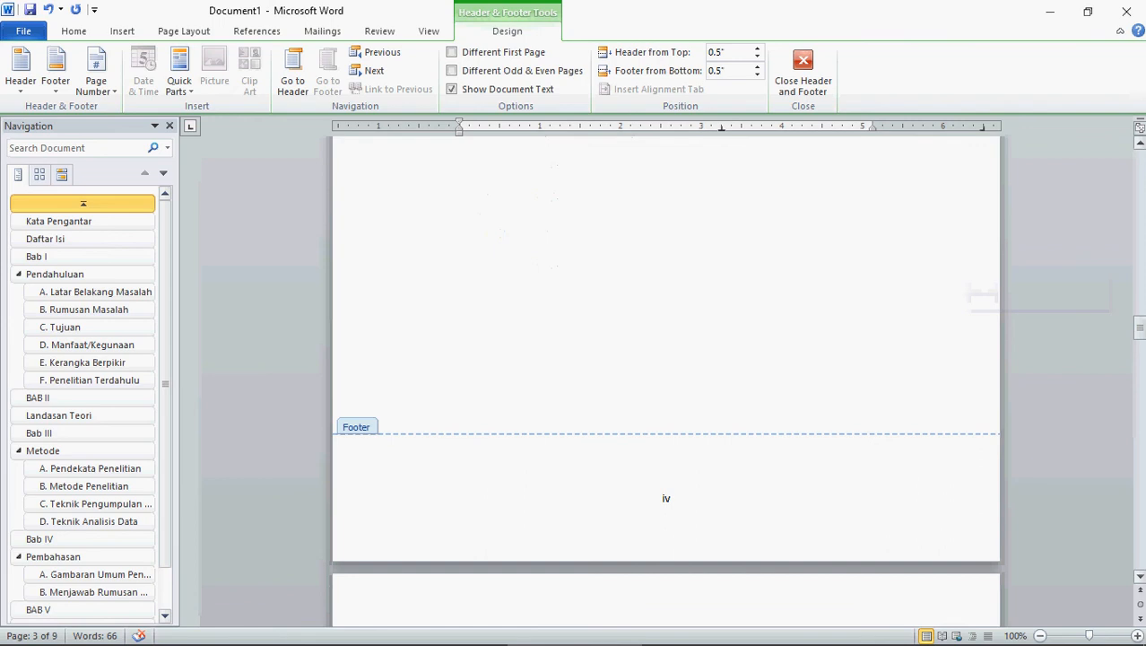
left_click(827, 98)
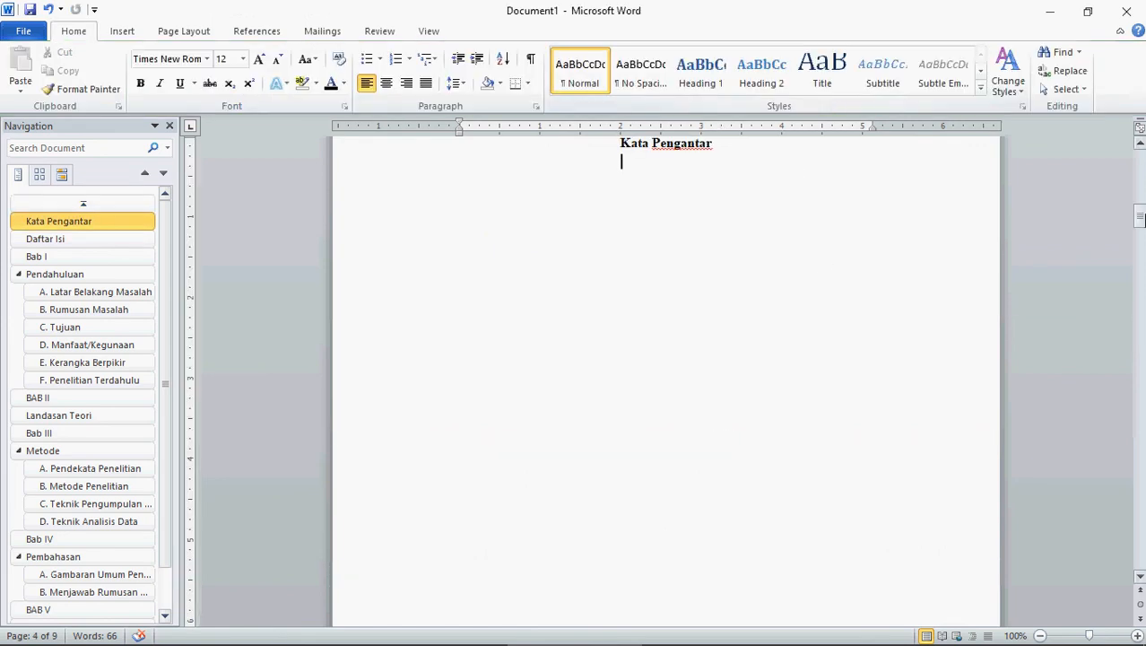
Remove the space before the "Bab I" and "Pendahuluan" heading paragraphs
left_click_drag(1139, 218, 1141, 303)
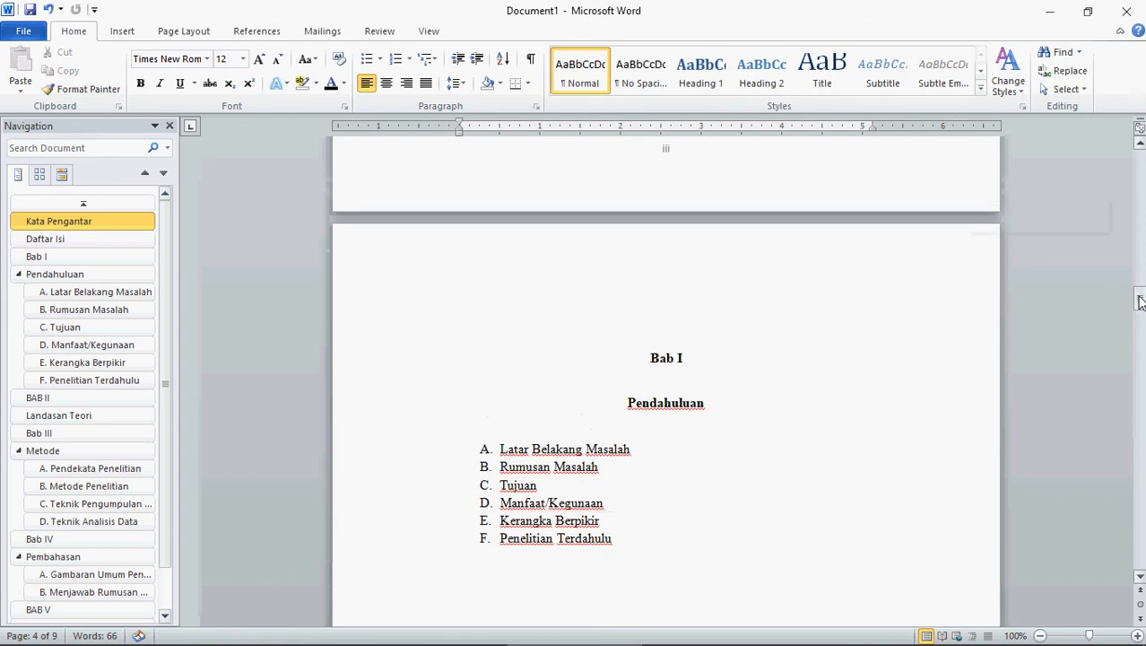
left_click(645, 370)
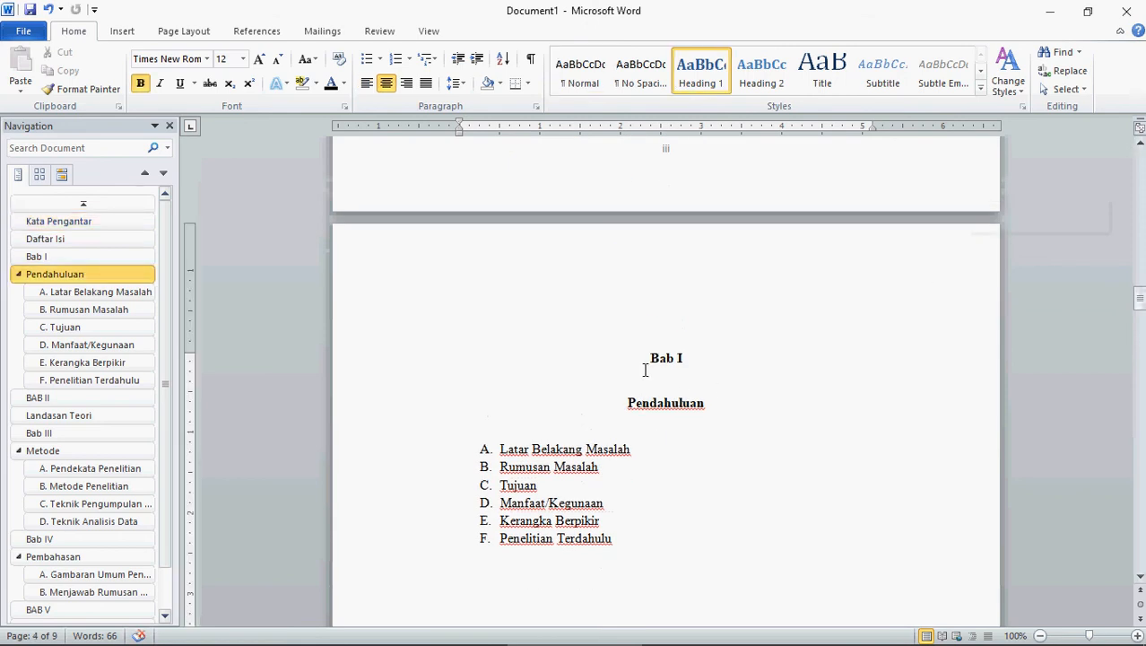
left_click(652, 358)
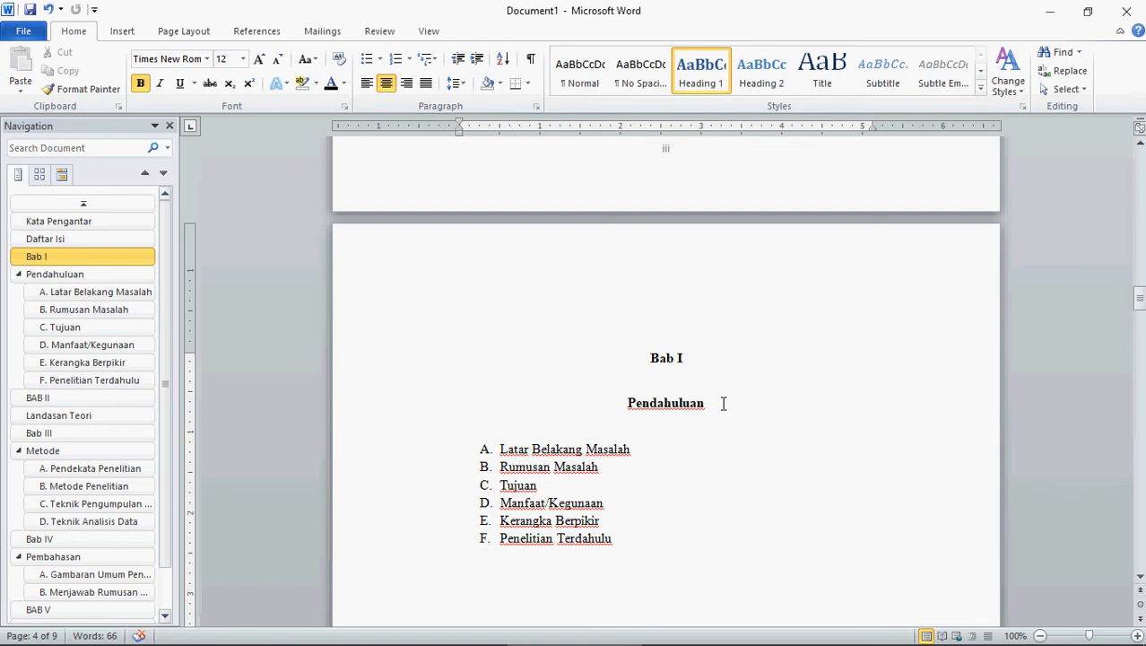
left_click_drag(726, 402, 653, 353)
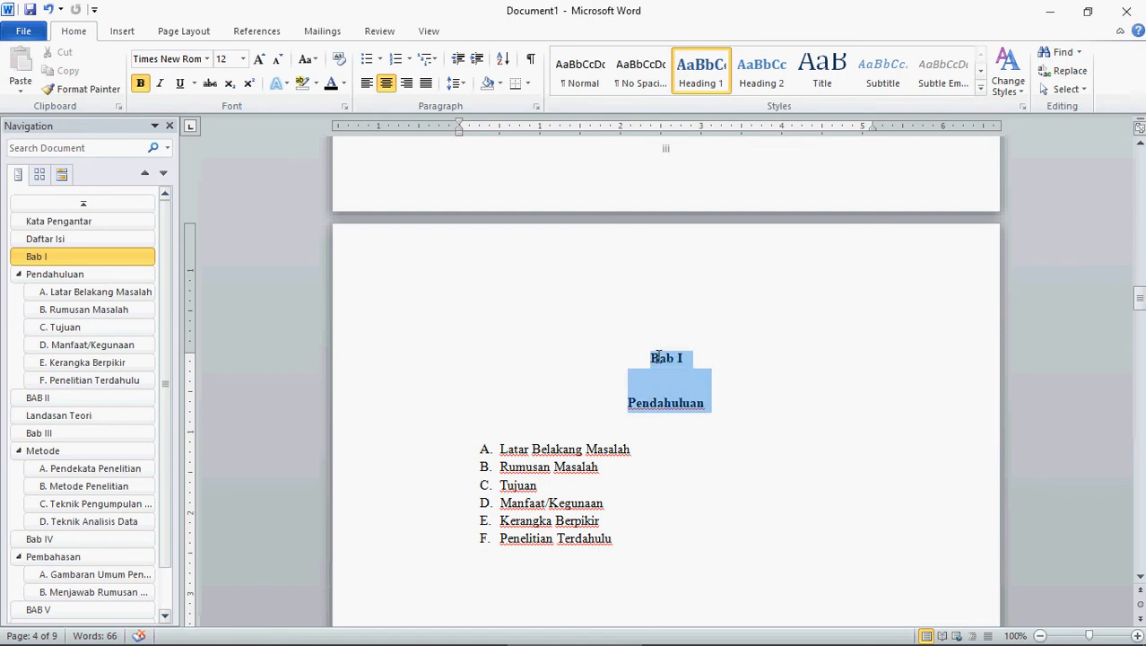
left_click(457, 85)
left_click(525, 251)
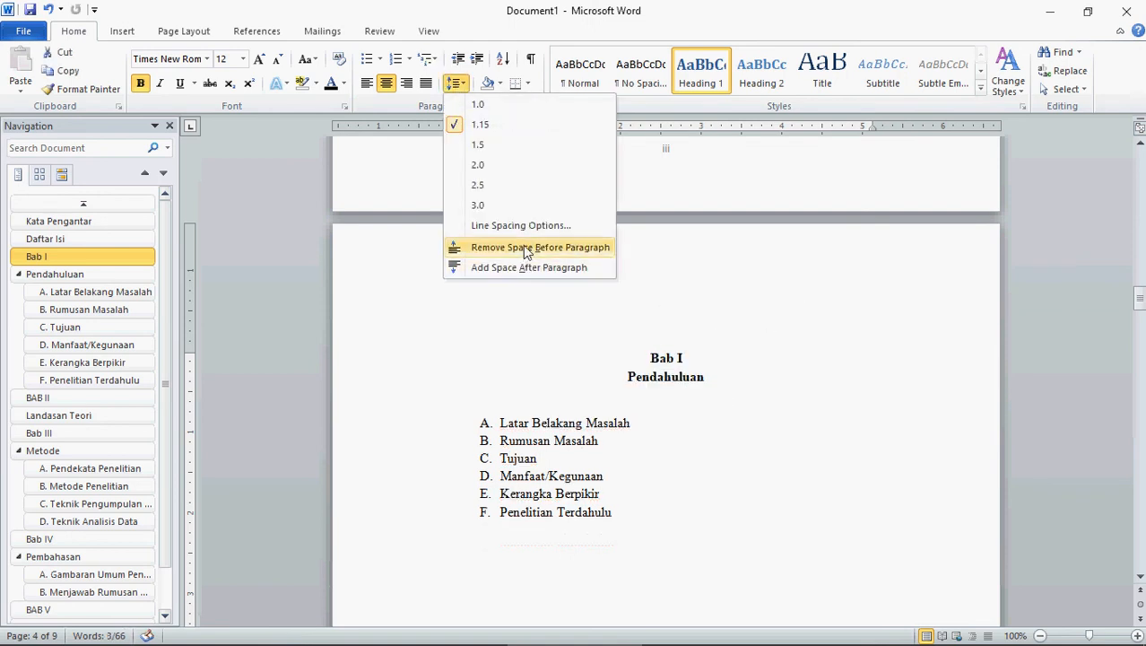
Insert a Next Page section break directly before the "Bab I" heading
left_click(653, 360)
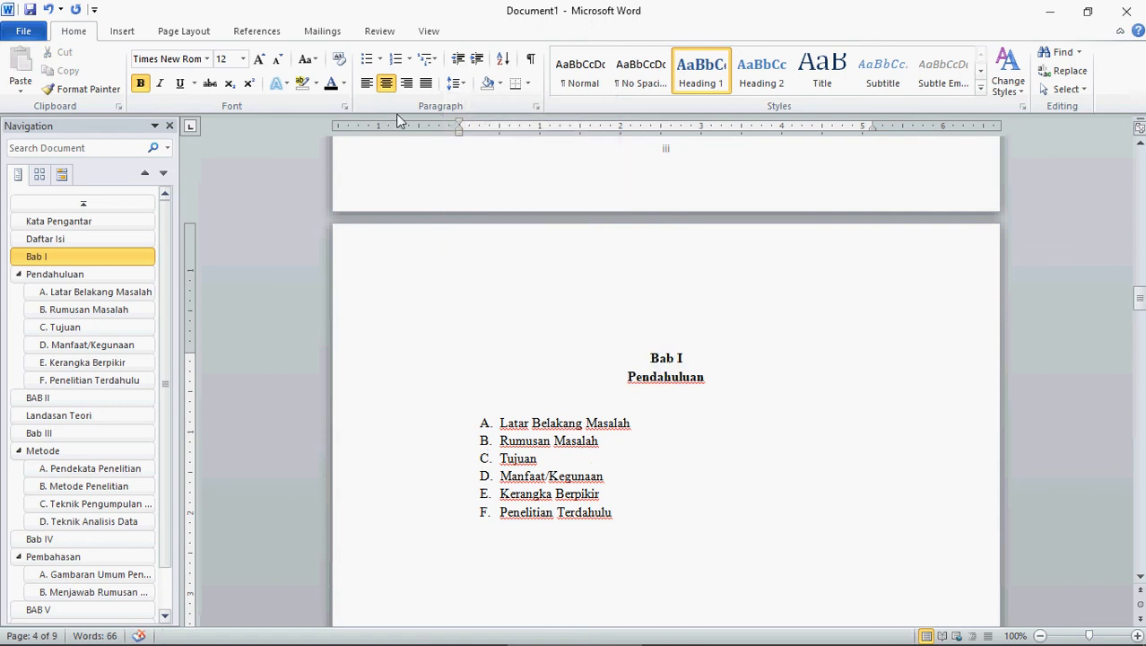
left_click(184, 32)
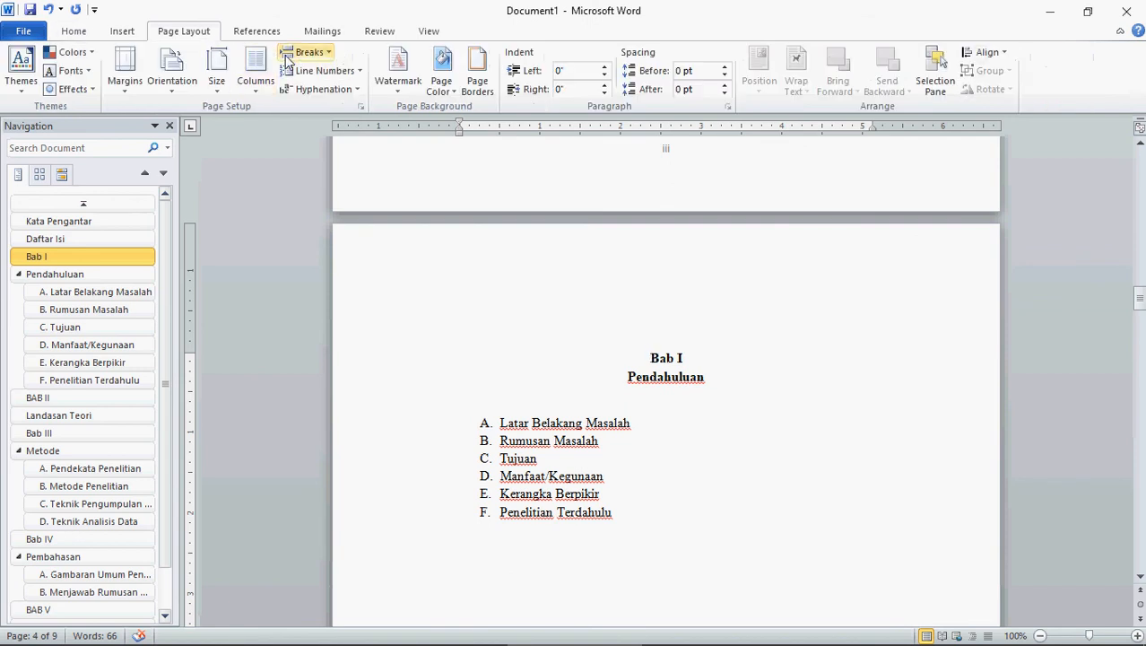
left_click(329, 54)
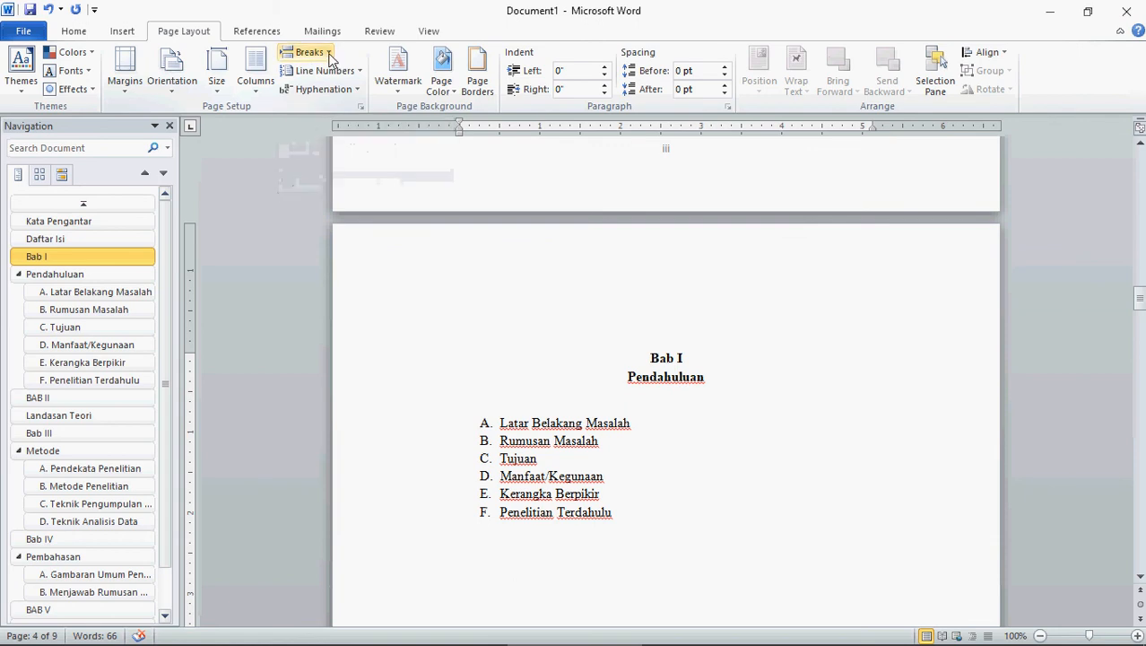
left_click(329, 55)
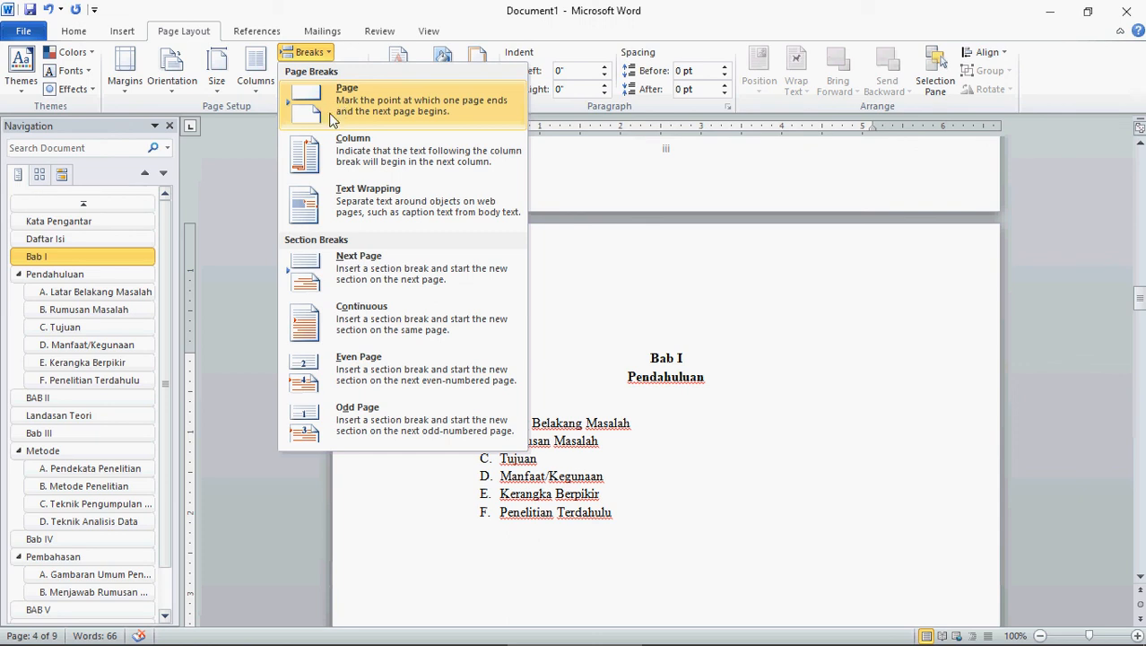
left_click(364, 274)
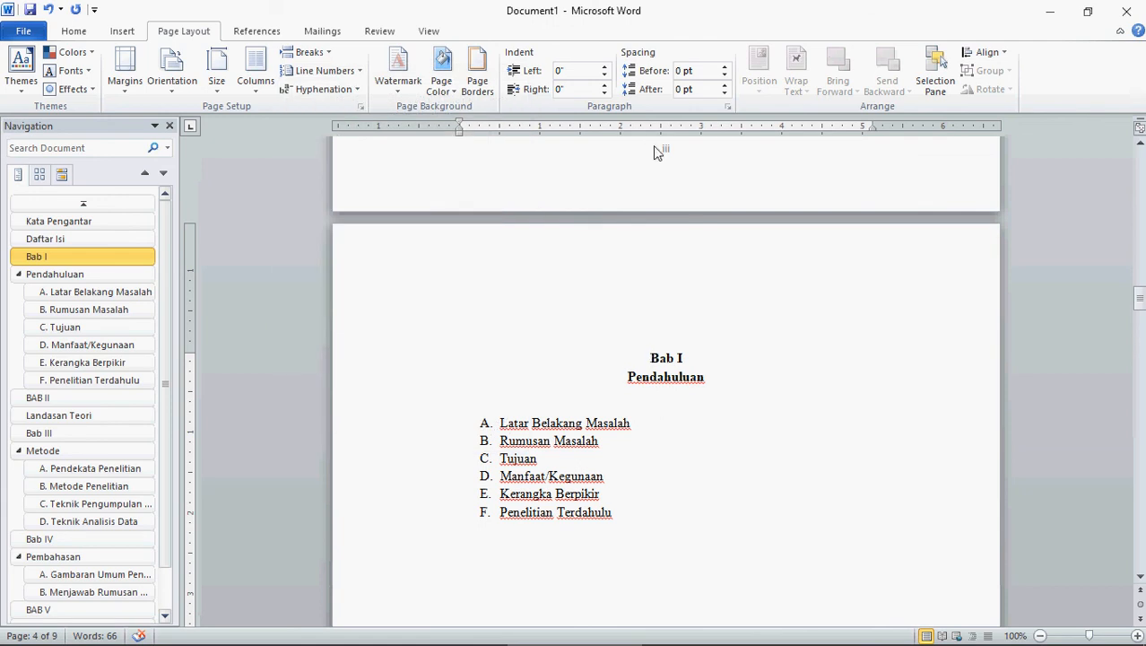
Go to the end of the "Bab I" page and open its footer for editing
left_click(1139, 576)
left_click(1140, 576)
left_click(1139, 576)
left_click(1140, 577)
left_click(1140, 576)
left_click(1139, 577)
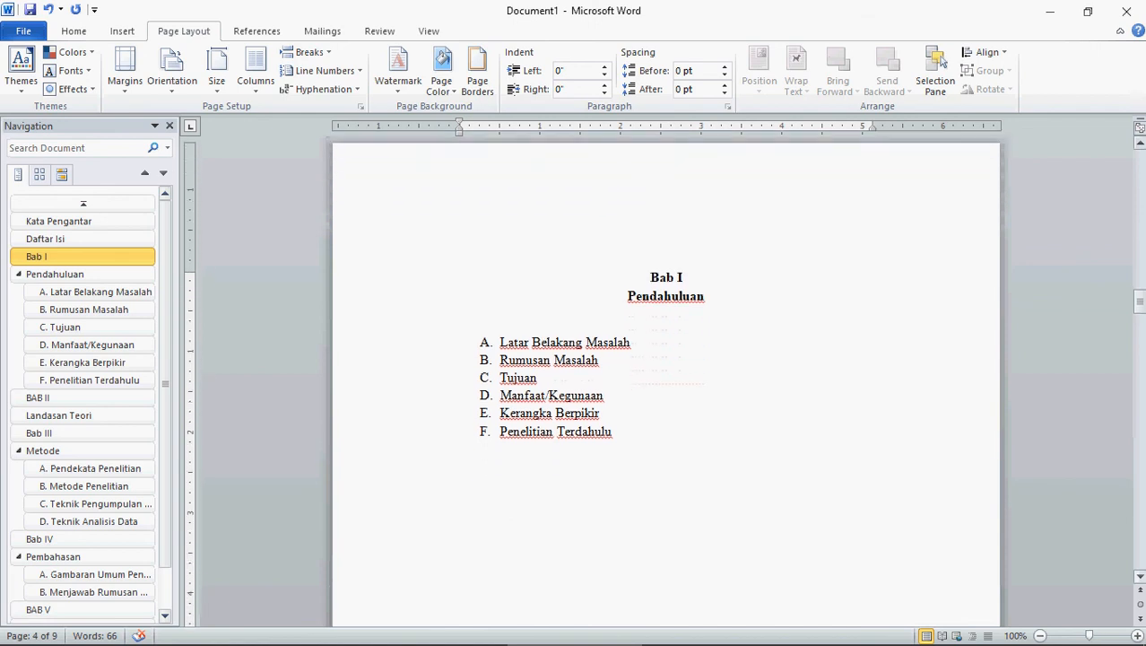
left_click(1139, 576)
left_click(1140, 576)
left_click(1140, 577)
left_click(1140, 576)
left_click(1139, 577)
left_click(1140, 577)
left_click(1140, 576)
left_click(1139, 576)
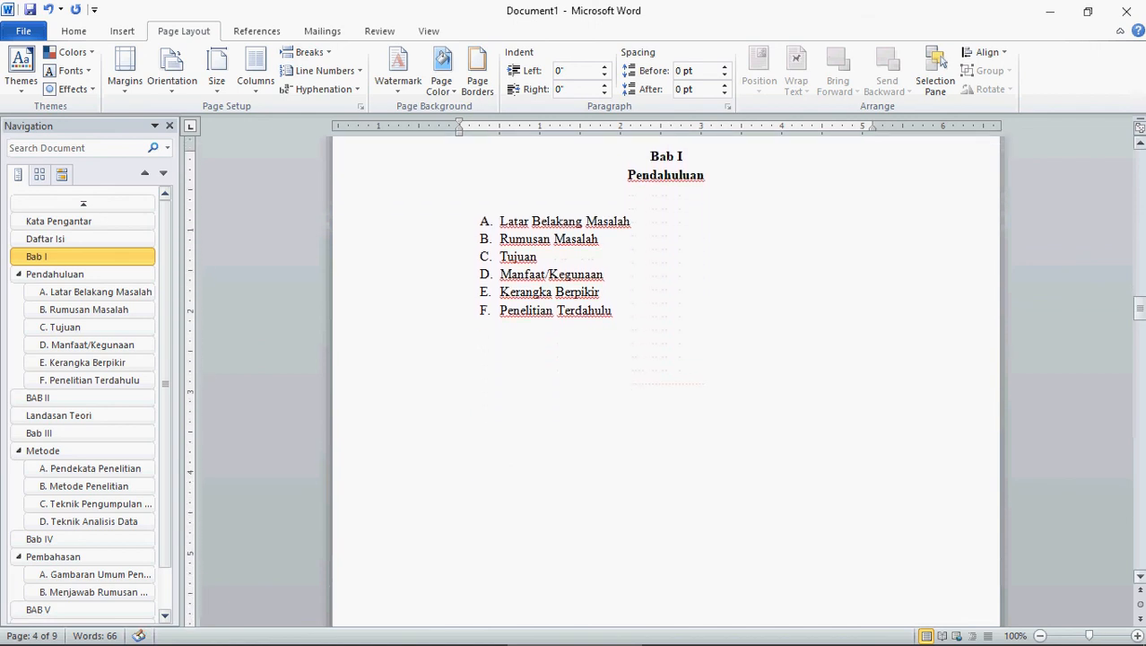
left_click(1140, 577)
left_click(1140, 577)
left_click(1140, 576)
left_click(1140, 577)
left_click(1140, 576)
left_click(1140, 577)
left_click(1140, 576)
left_click(1140, 577)
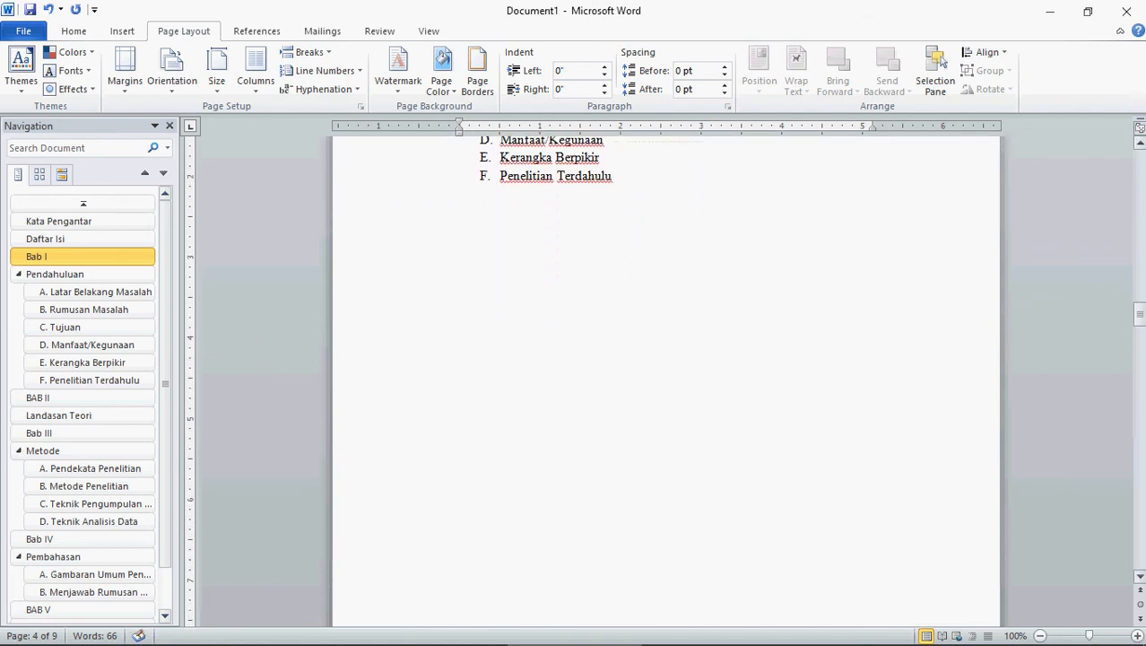
left_click(1139, 576)
left_click(1140, 577)
left_click(1140, 577)
left_click(1140, 576)
left_click(1139, 577)
left_click(1140, 577)
left_click(1139, 577)
left_click(1140, 577)
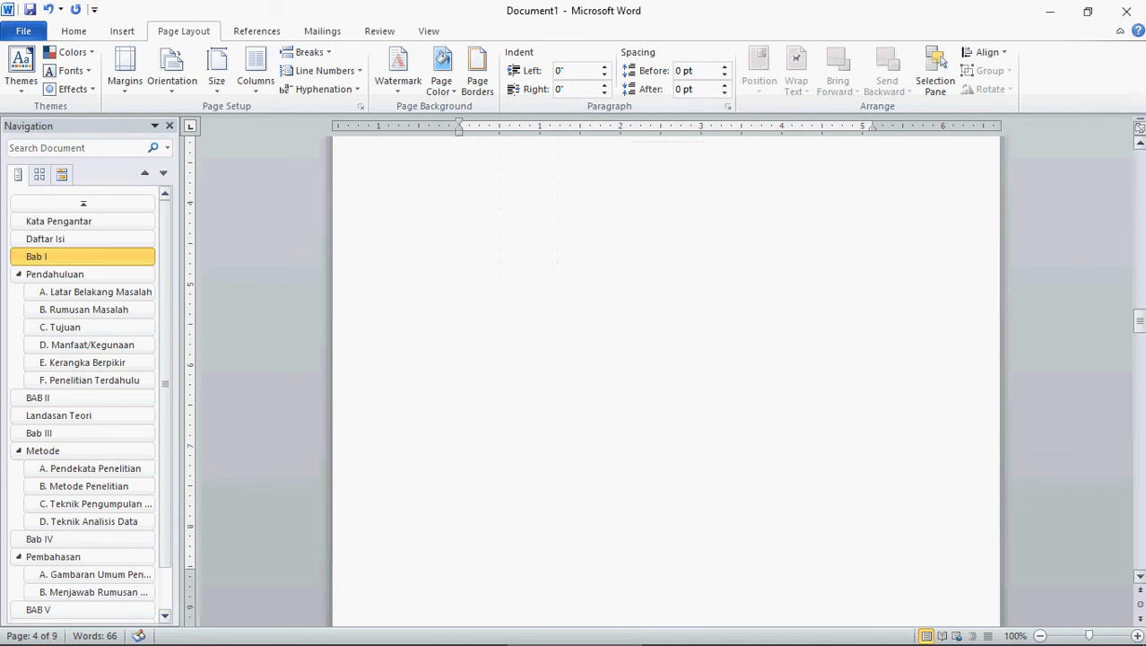
scroll(666, 381, "down", 4)
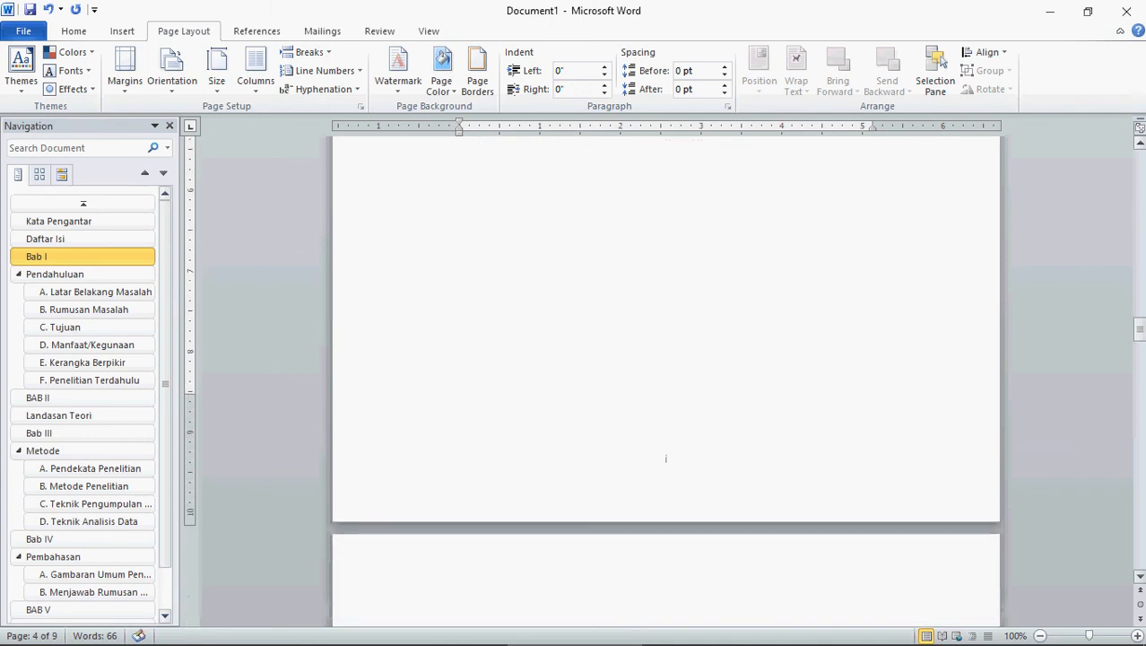
scroll(665, 359, "down", 5)
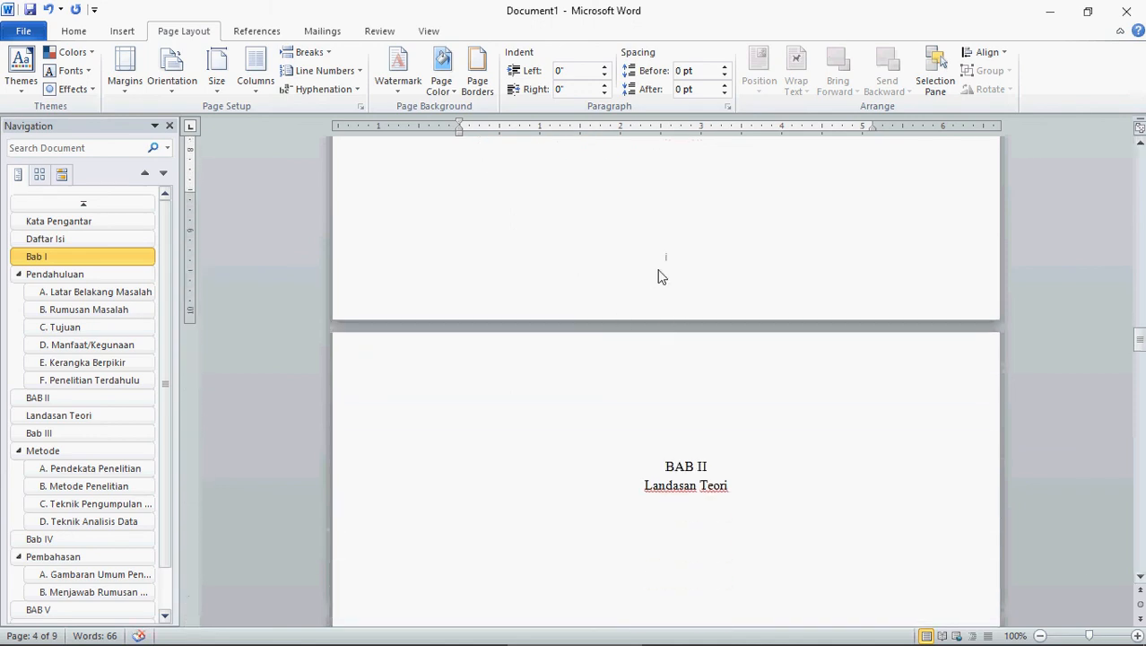
double_click(669, 267)
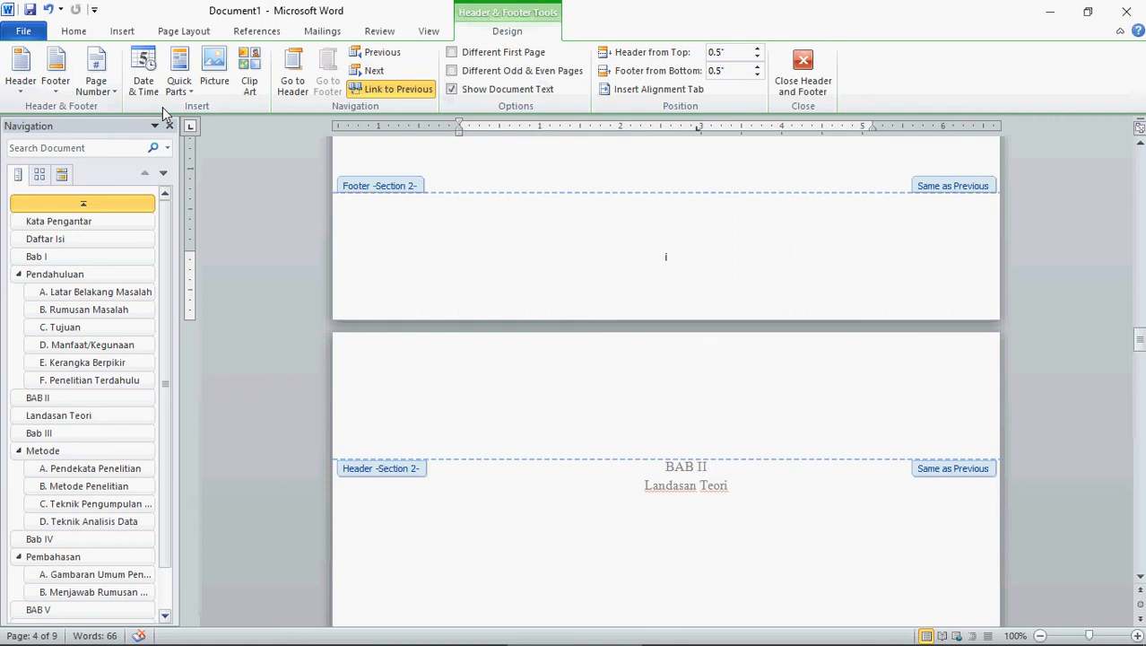
Set the page number format of the Bab I section to 1, 2, 3, …, starting at 1
left_click(115, 86)
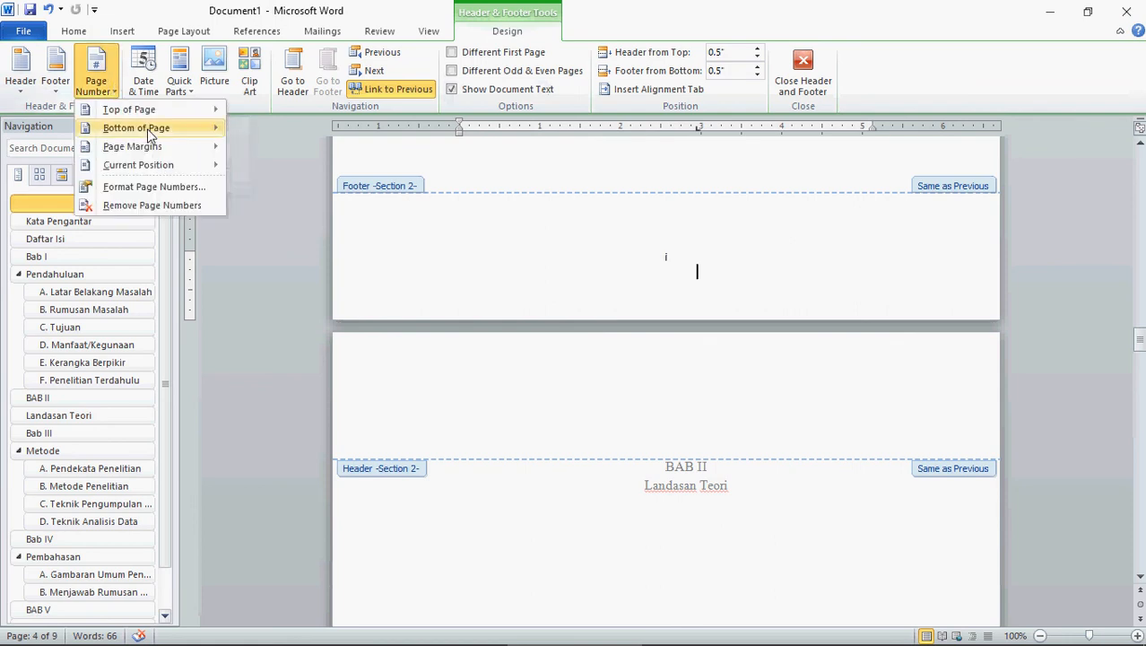
mouse_move(147, 128)
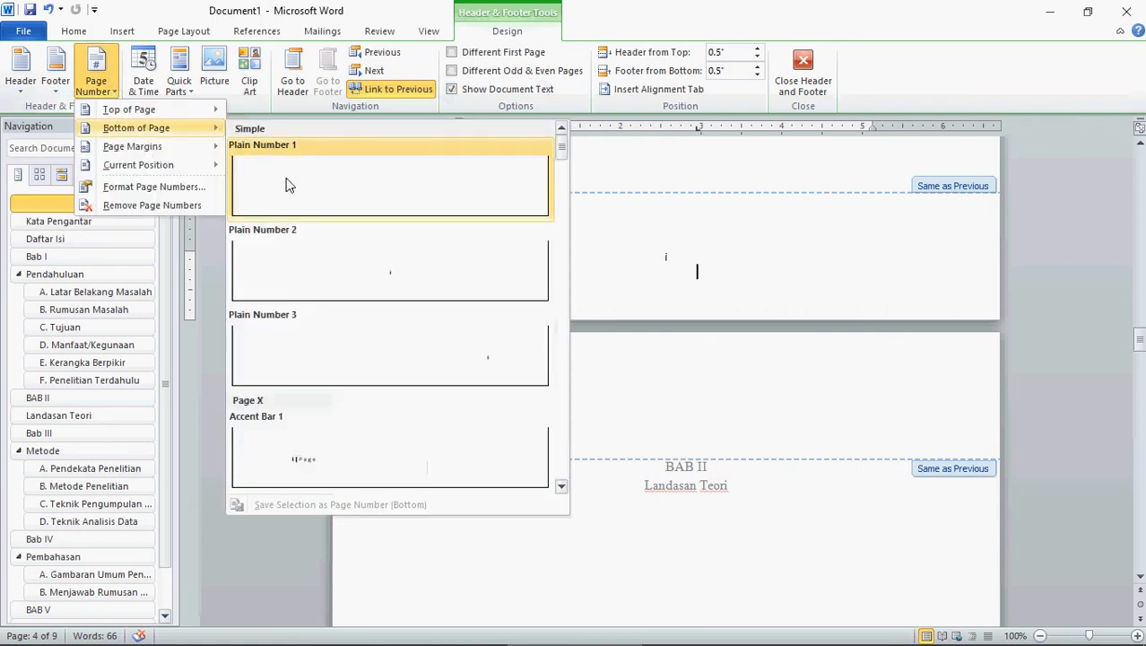
left_click(200, 188)
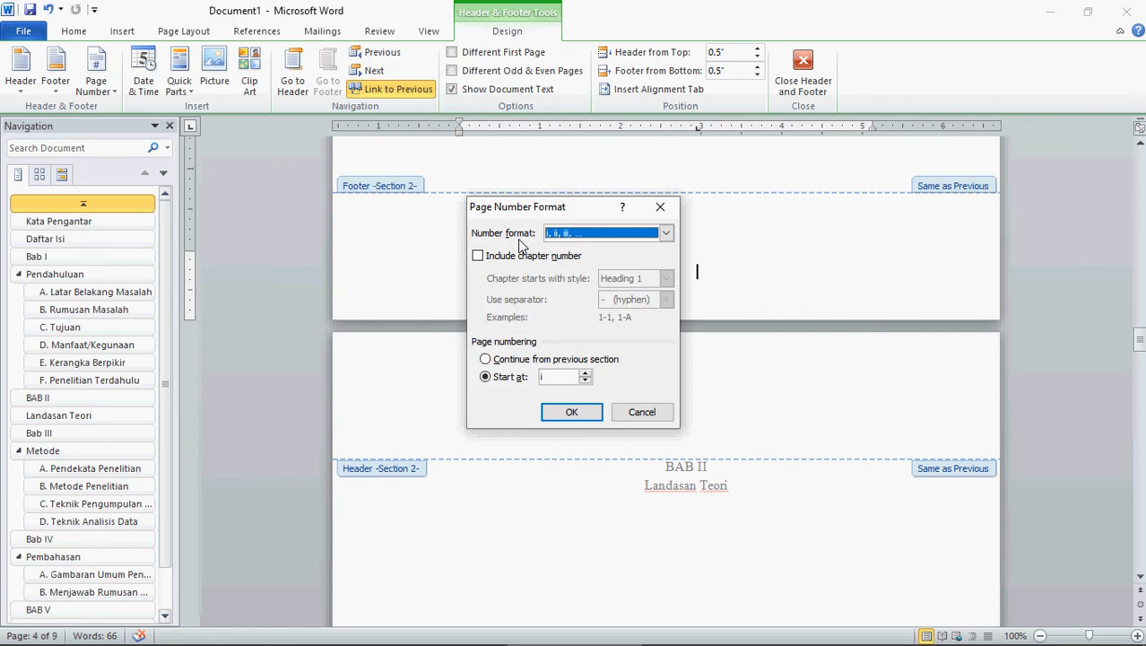
left_click(571, 234)
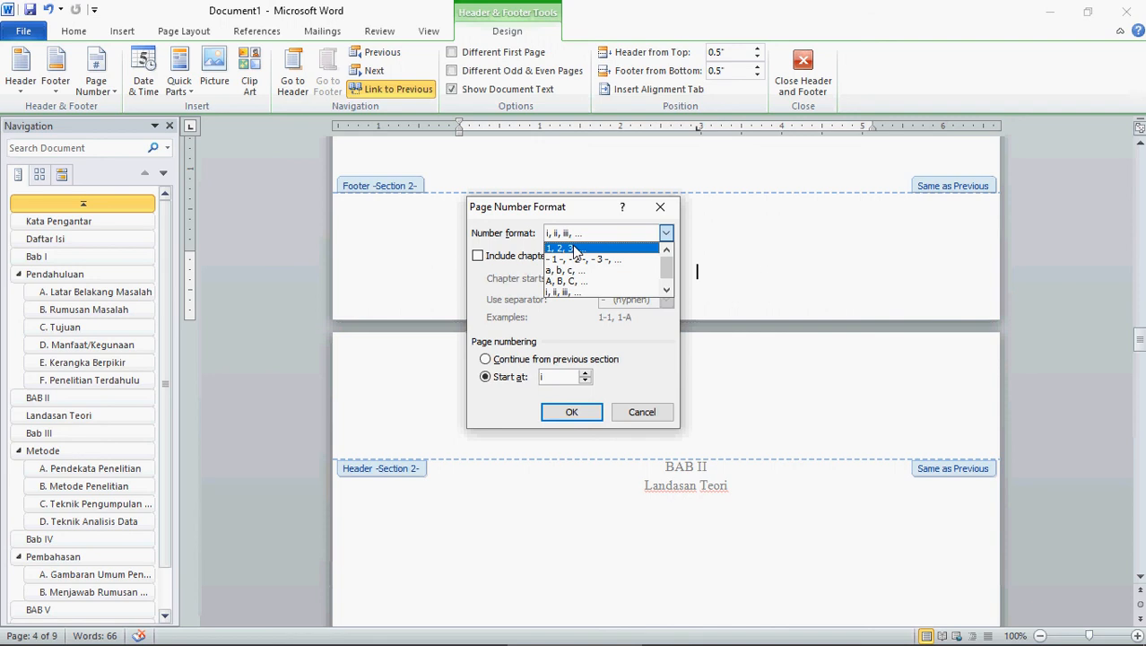
left_click(574, 248)
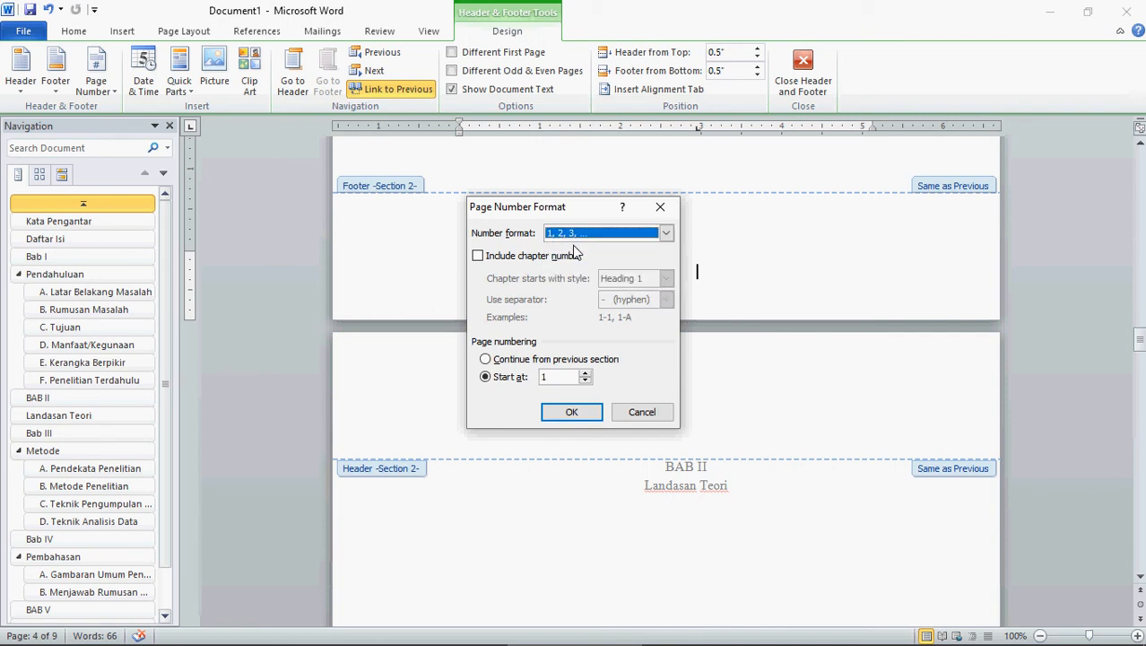
left_click(572, 414)
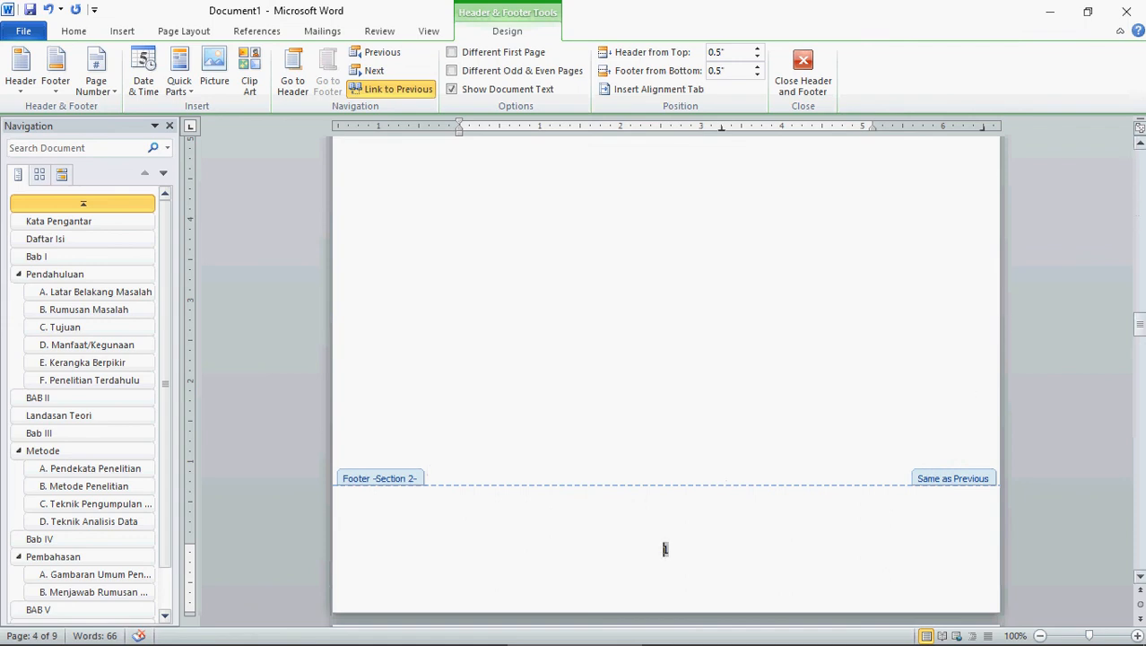
Check the footer page numbers from the Daftar Isi page through the chapter pages to the end of the document
scroll(668, 376, "up", 10)
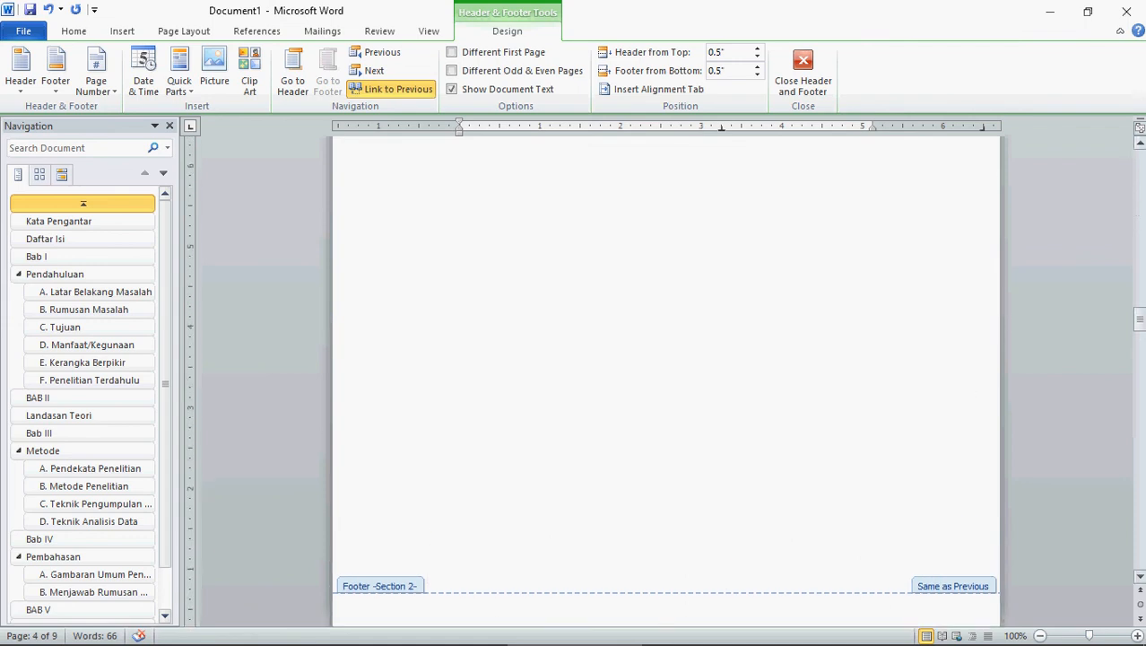
scroll(667, 377, "up", 6)
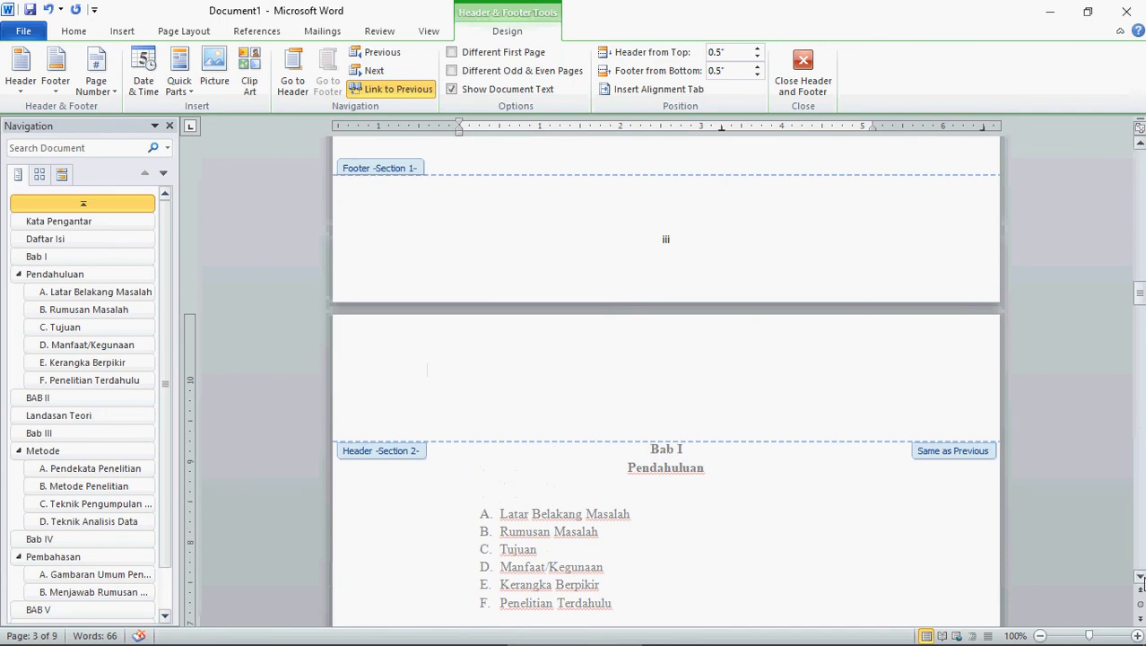
scroll(1142, 583, "down", 5)
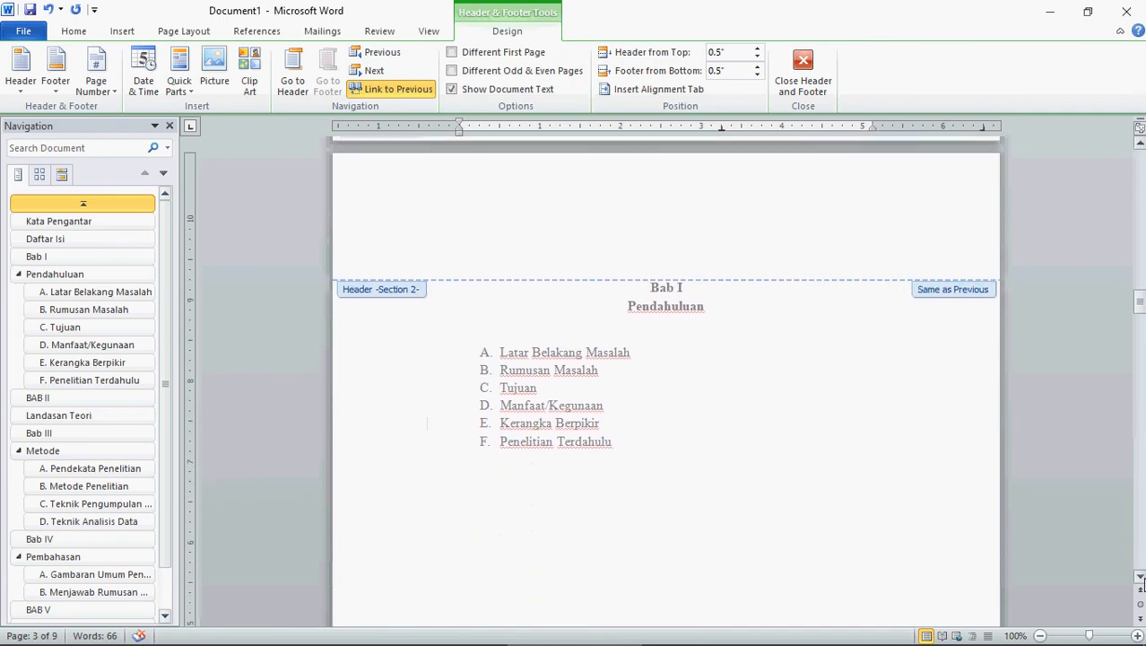
scroll(1143, 583, "down", 8)
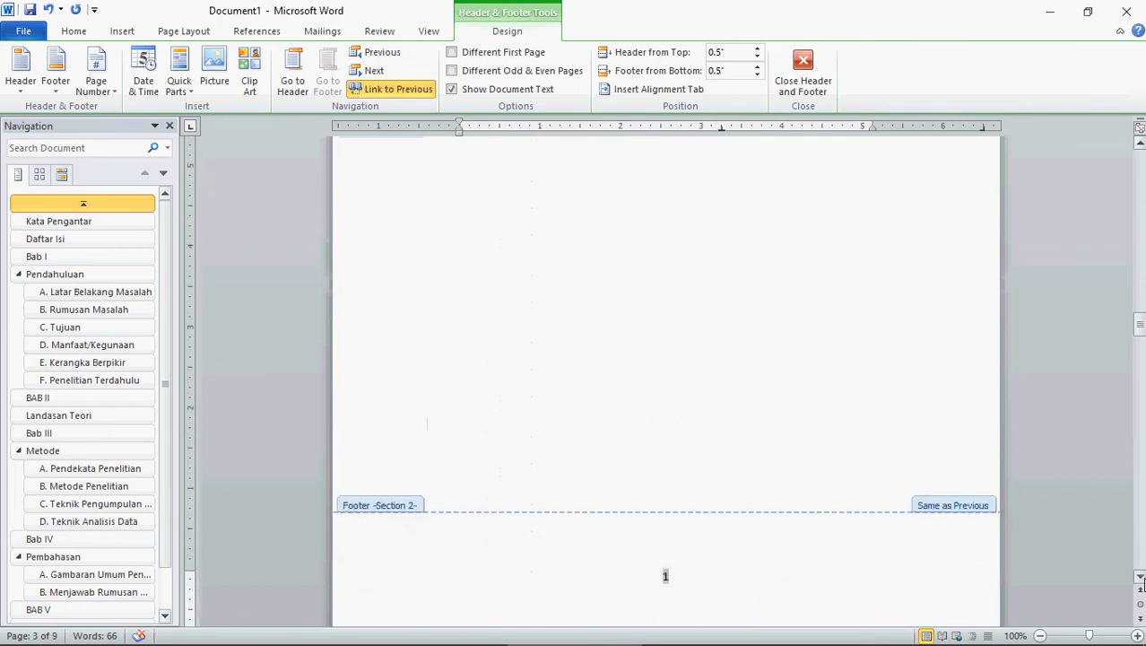
scroll(1142, 583, "down", 6)
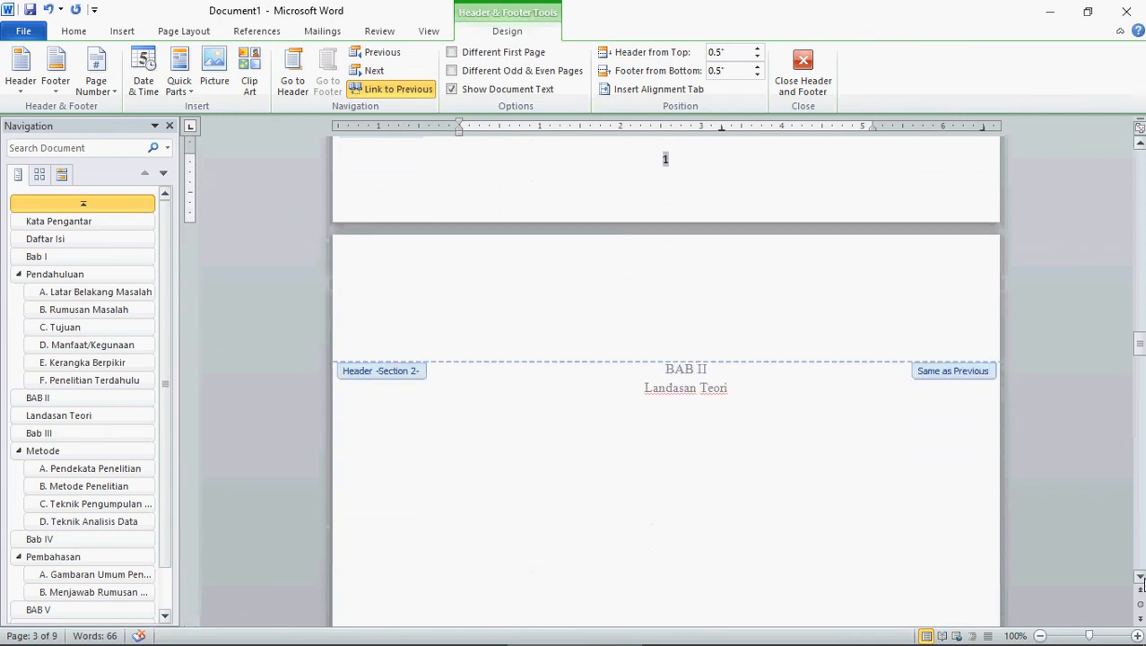
scroll(1141, 582, "down", 9)
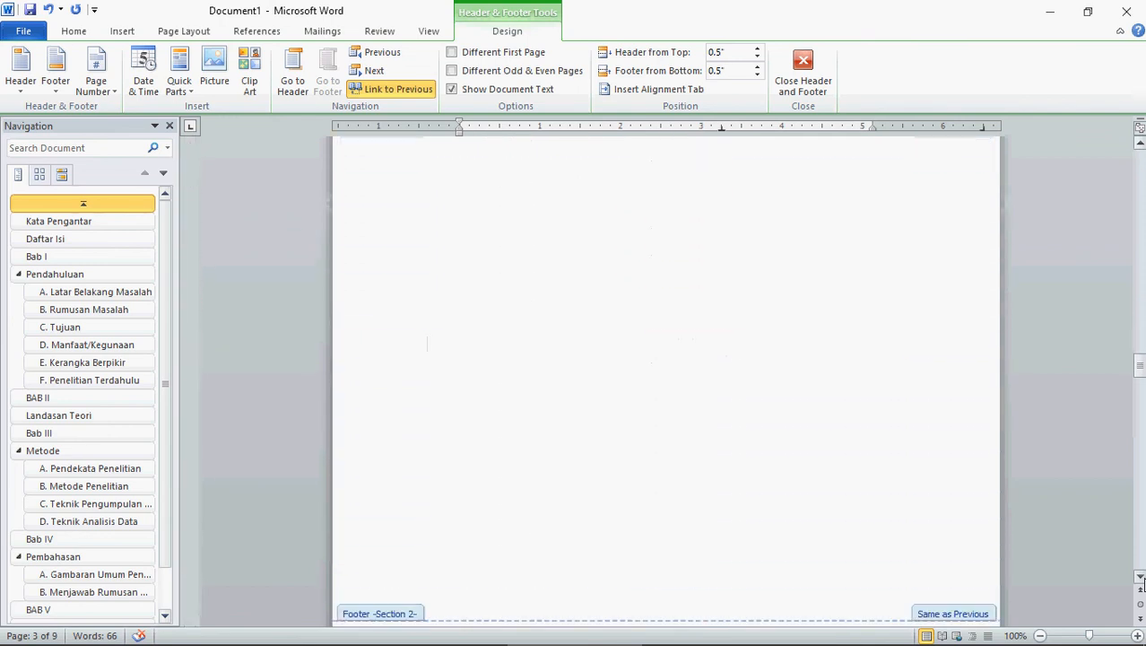
scroll(1143, 583, "down", 7)
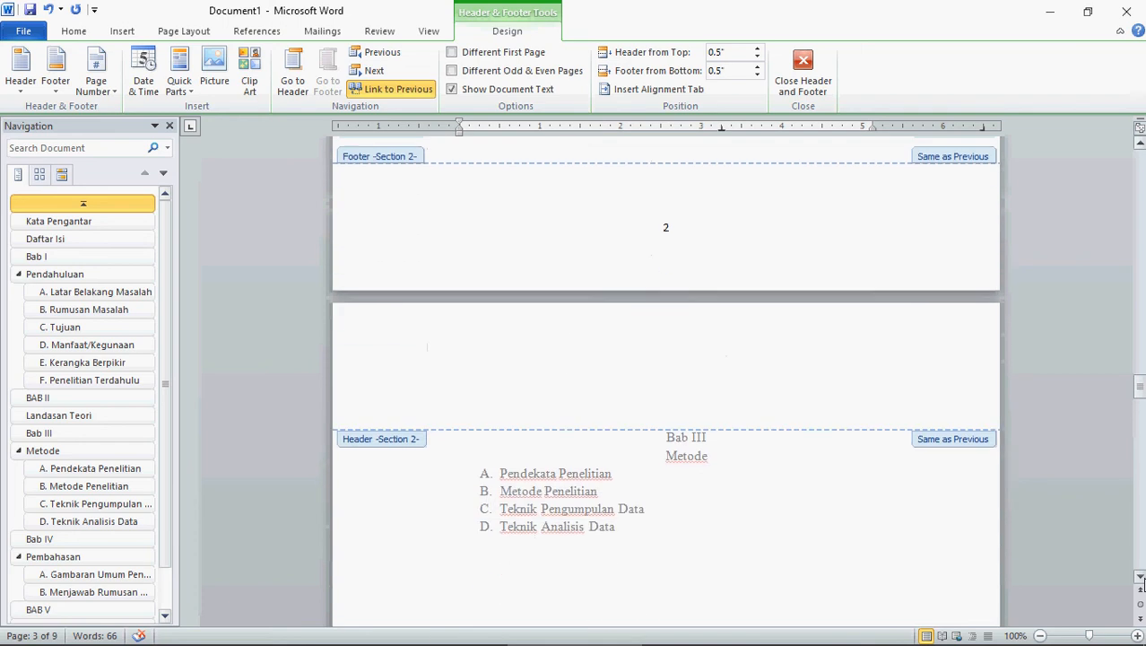
scroll(1142, 582, "down", 8)
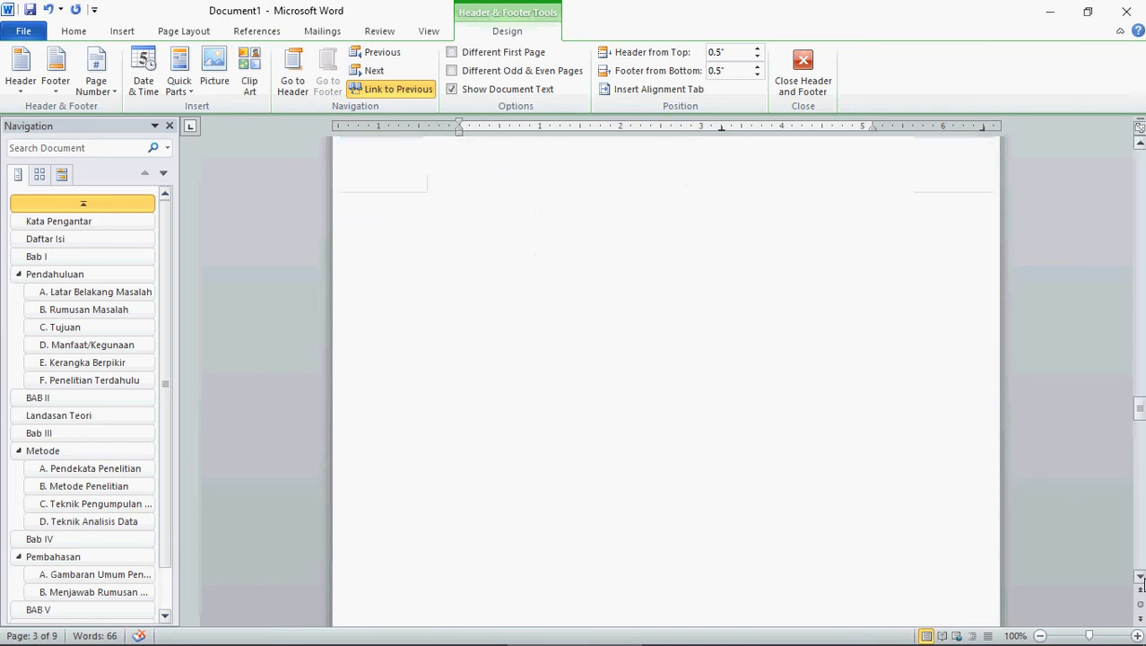
scroll(1142, 583, "down", 7)
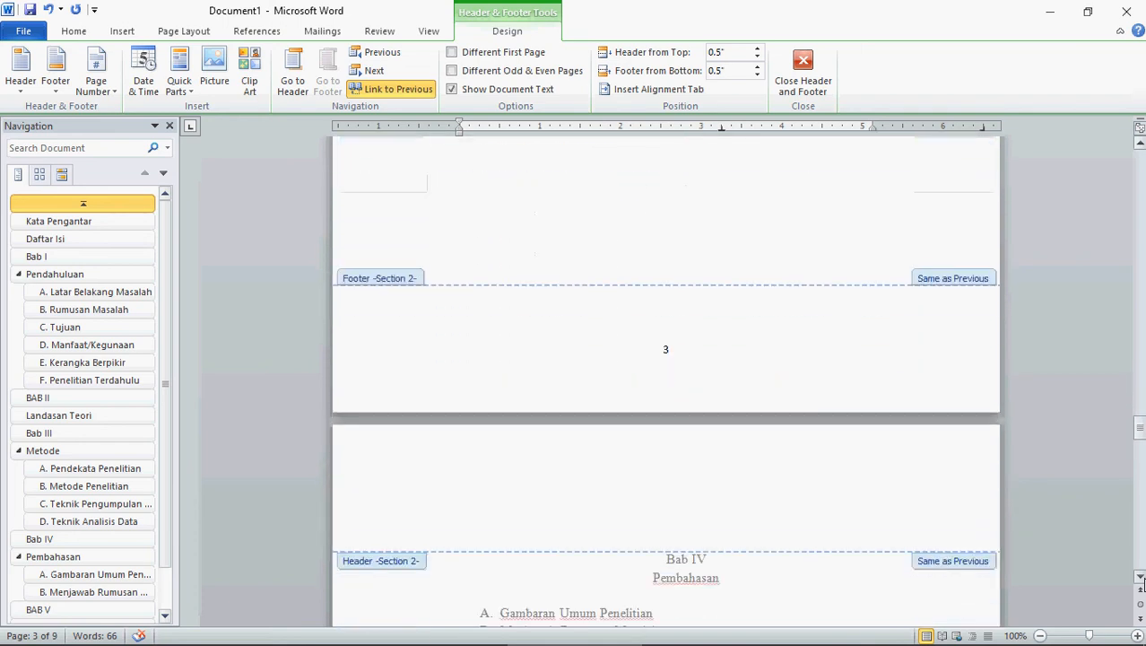
scroll(1142, 583, "down", 6)
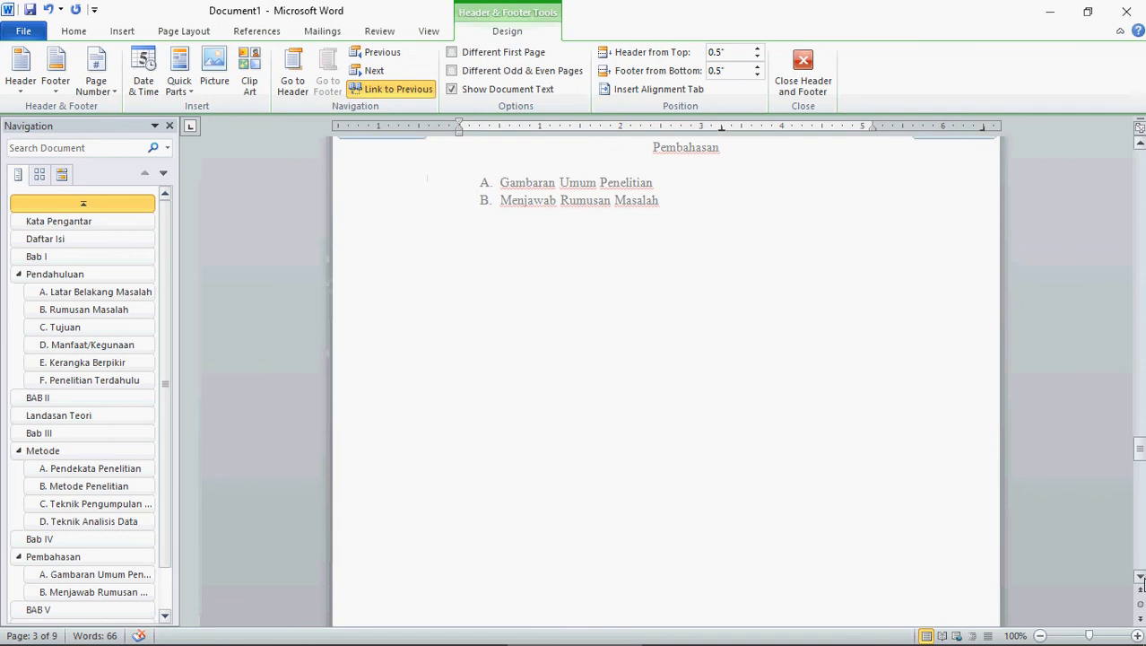
scroll(1143, 583, "down", 5)
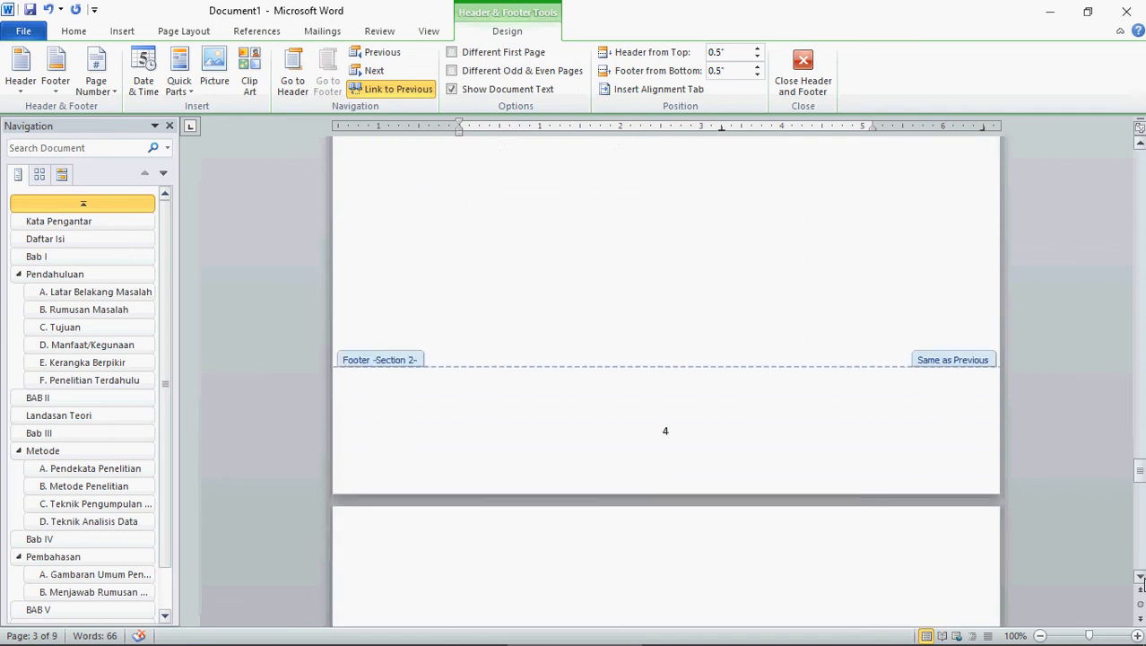
left_click_drag(1141, 475, 1141, 572)
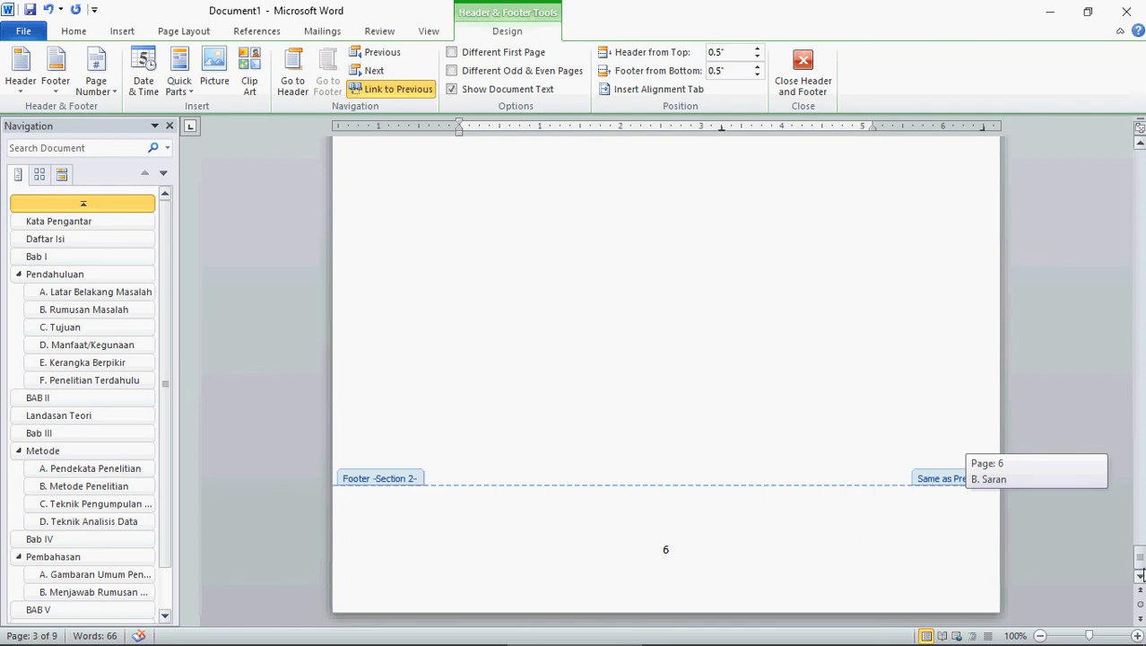
Give the first section a different first page so the Cover page's footer carries no page number
left_click_drag(1140, 574, 1138, 165)
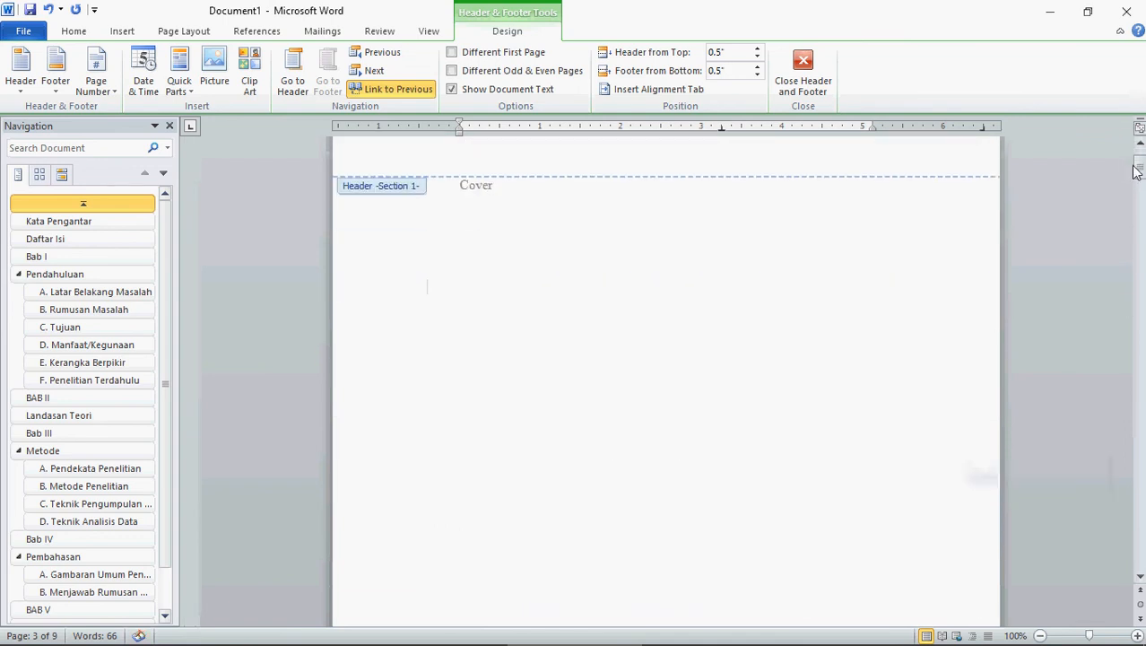
left_click(1140, 579)
left_click(1140, 578)
left_click(1140, 578)
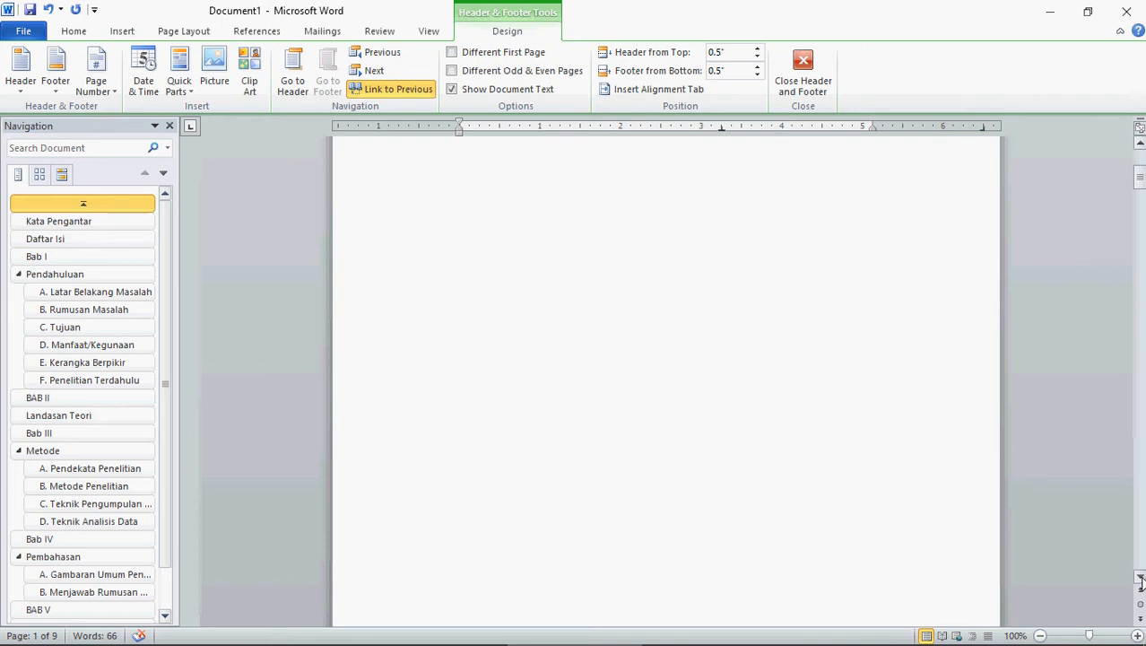
left_click(1140, 579)
left_click(1140, 578)
left_click(1140, 579)
left_click(1140, 578)
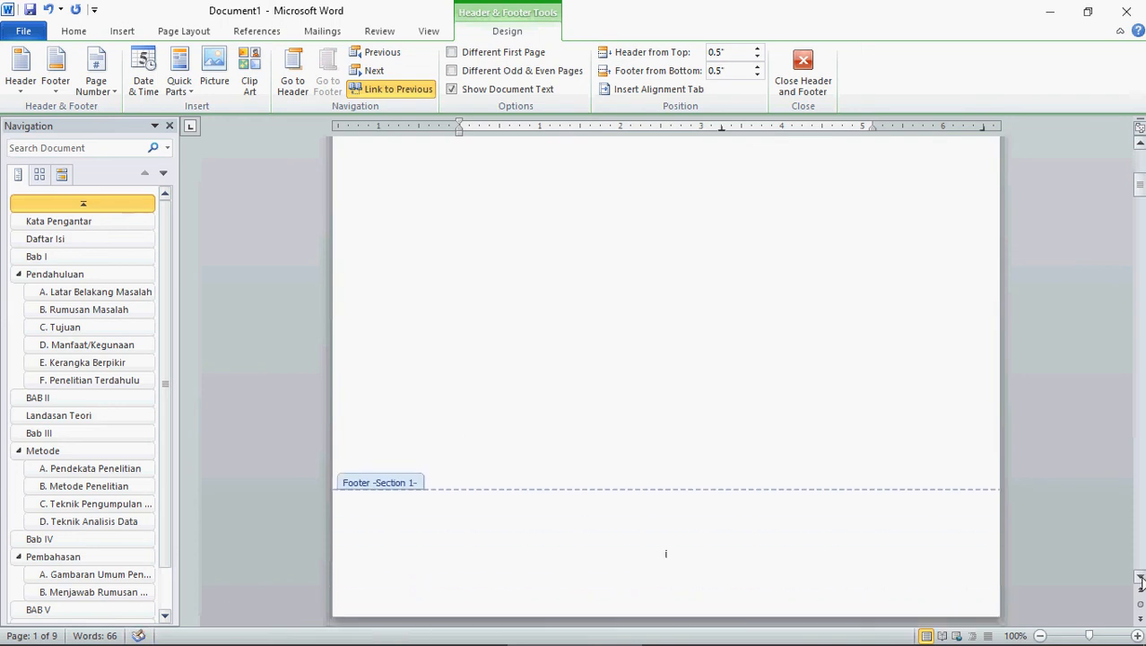
left_click(1139, 579)
left_click(1140, 578)
left_click(1140, 578)
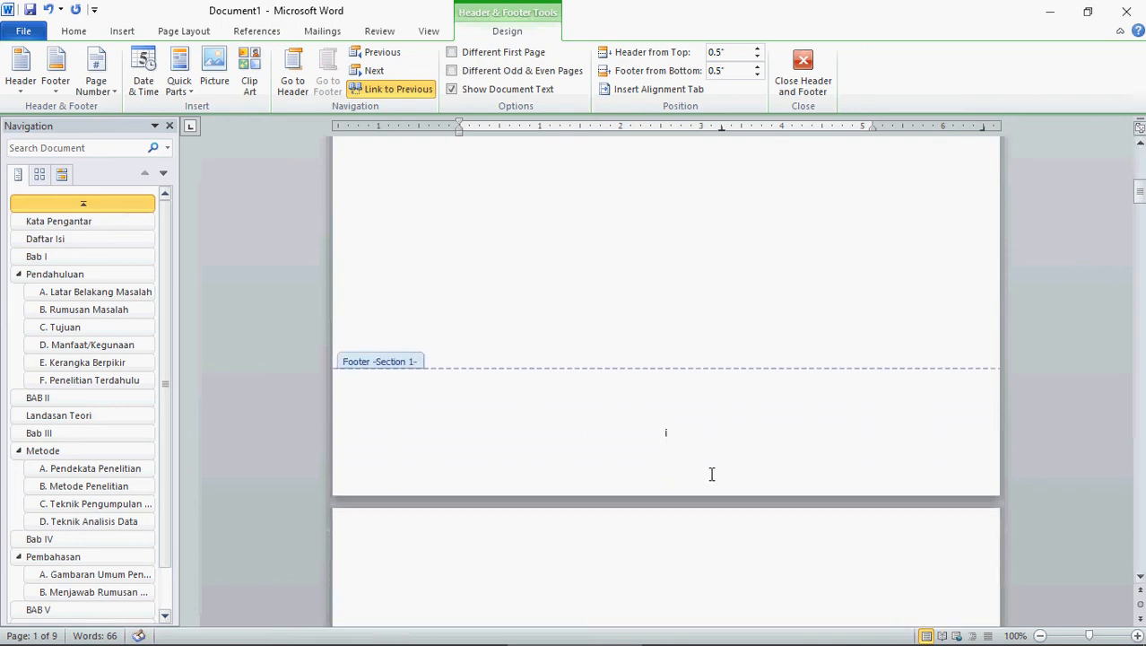
left_click(700, 448)
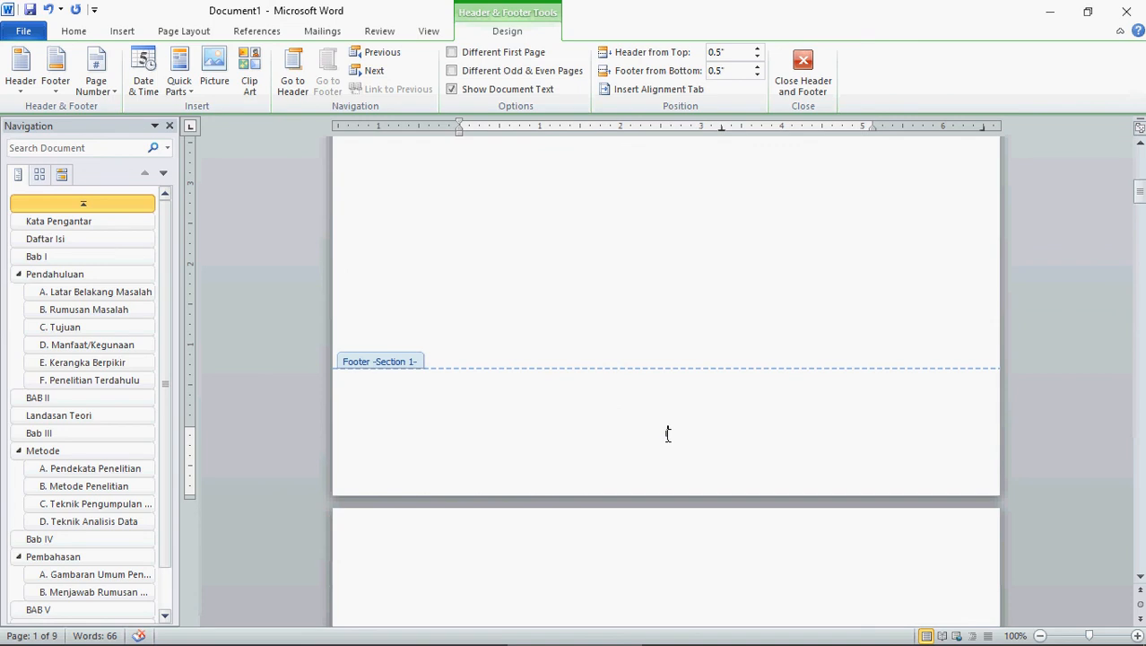
left_click(483, 58)
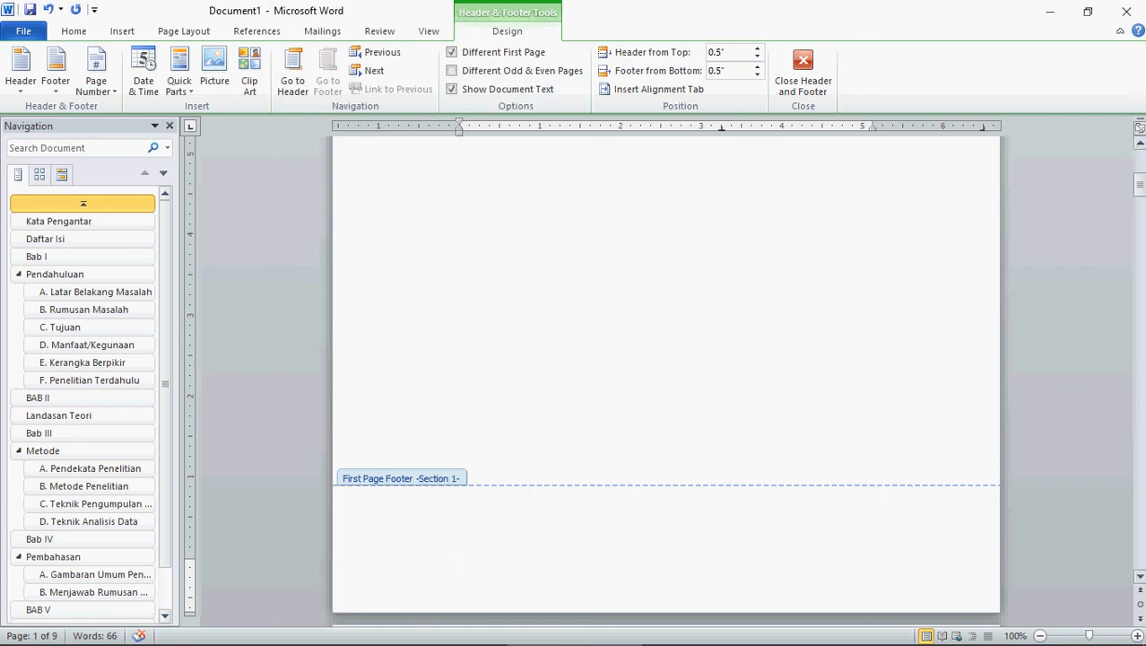
Review the footers of the Kata Pengantar and Daftar Isi pages, and close header and footer editing
scroll(1142, 586, "down", 6)
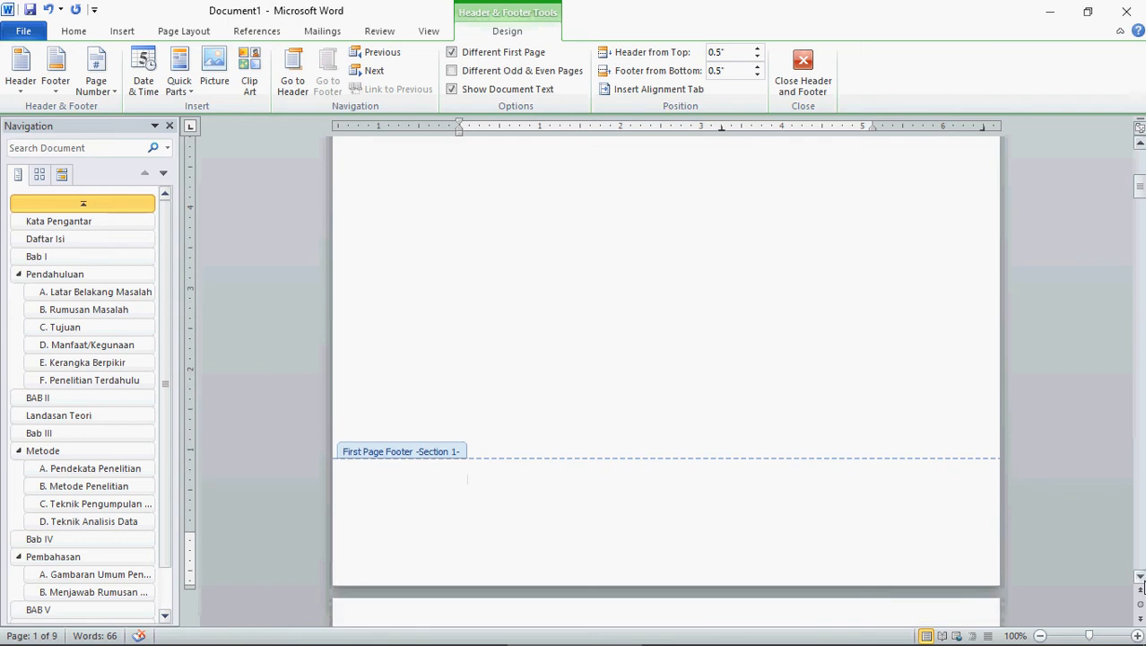
scroll(1142, 585, "down", 8)
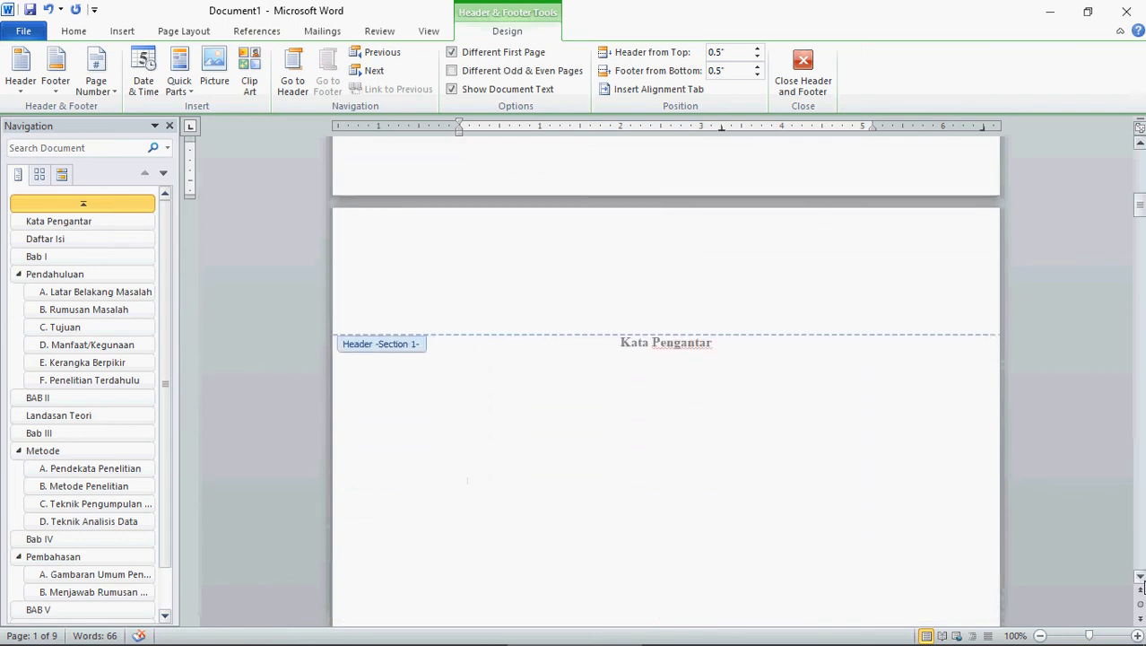
scroll(1142, 586, "down", 8)
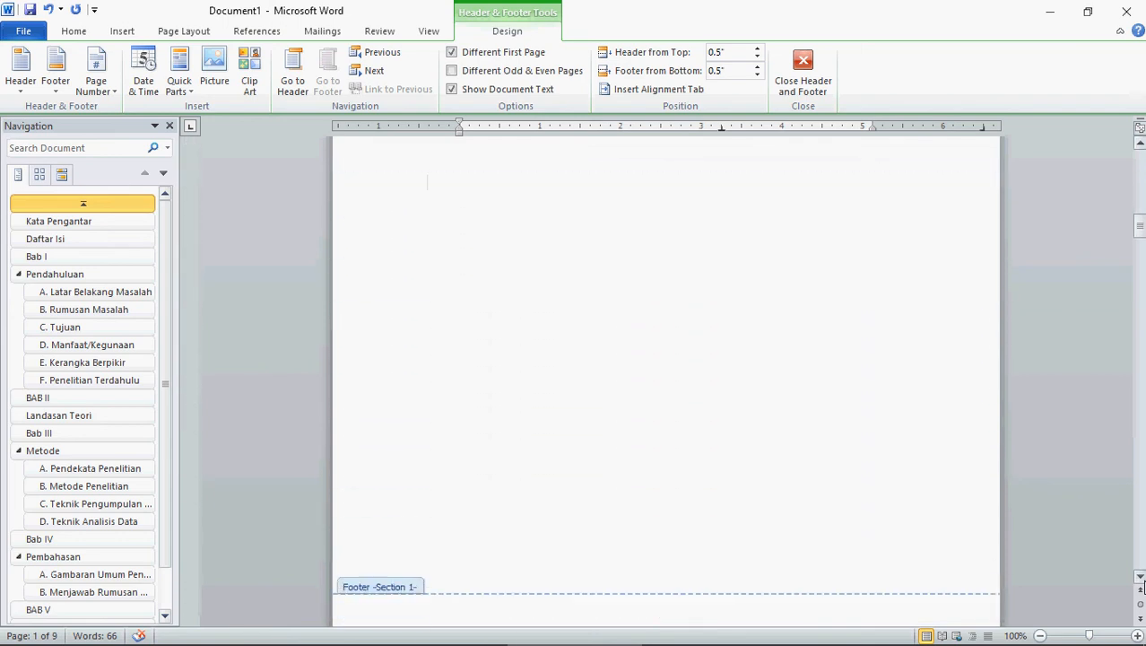
scroll(1143, 586, "down", 8)
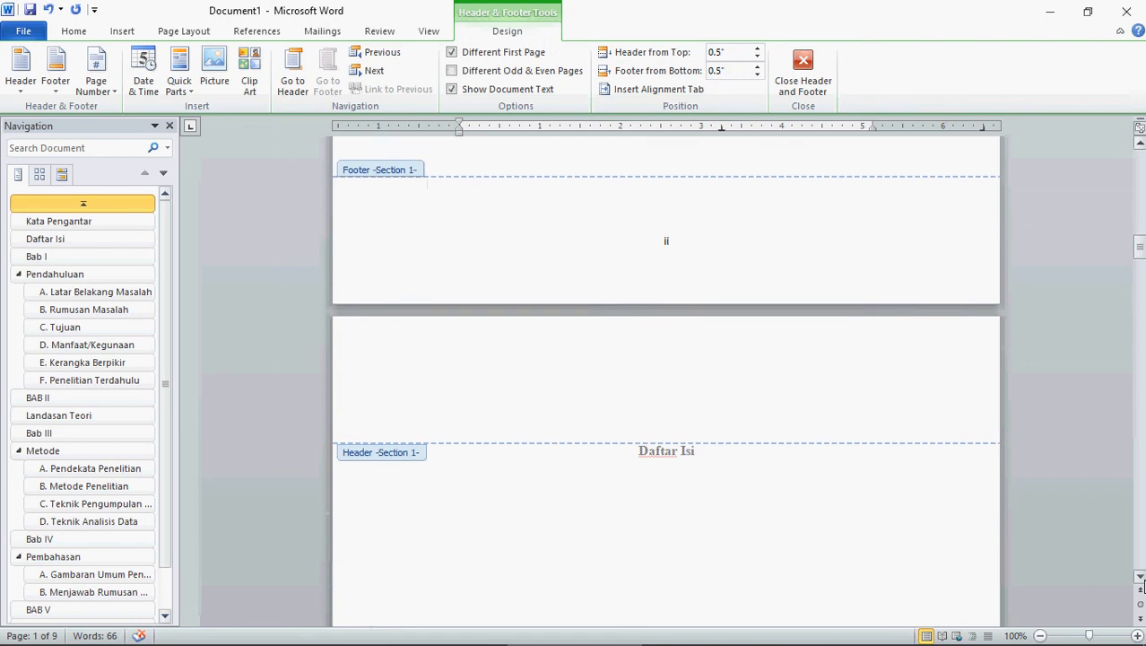
scroll(1142, 586, "down", 4)
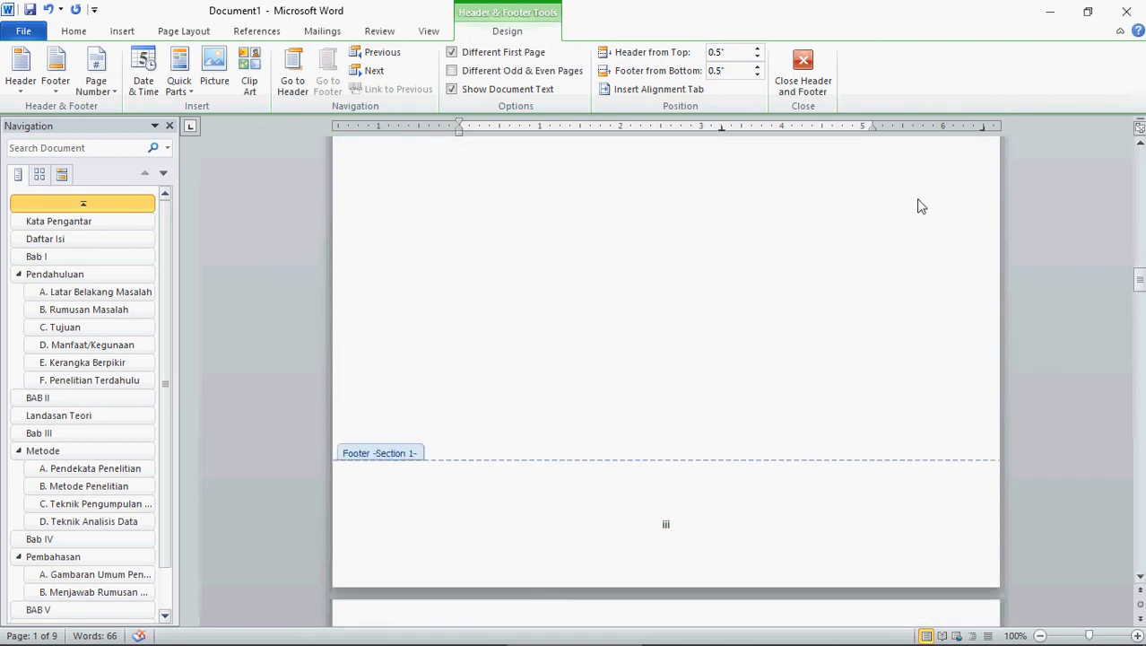
left_click(821, 80)
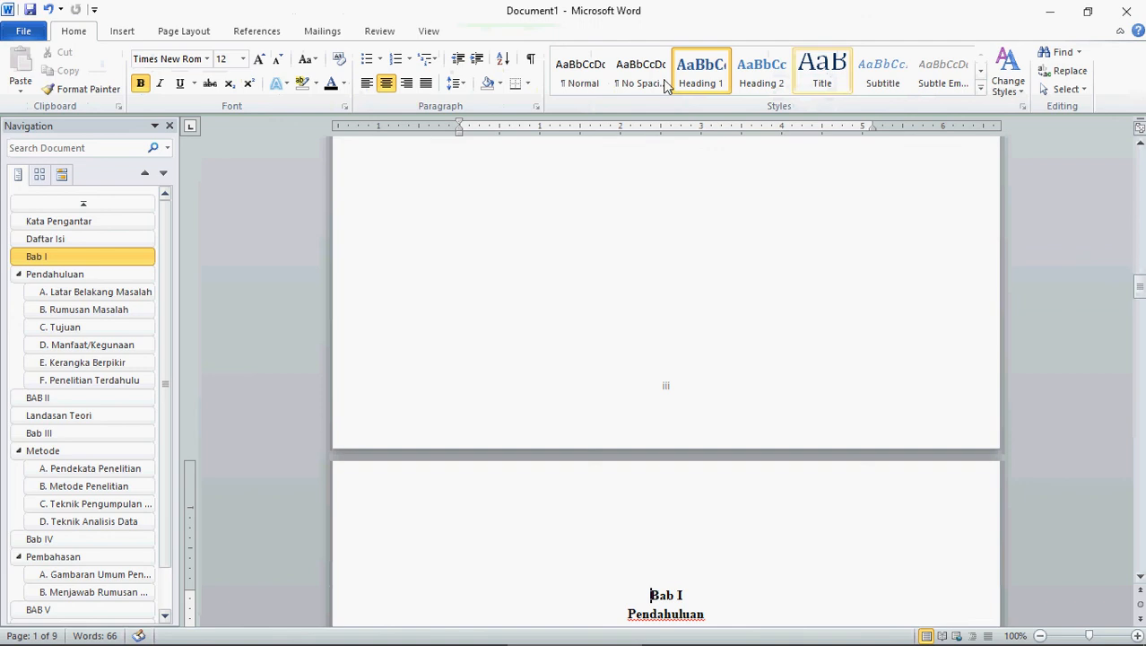
Insert an Automatic Table 1 table of contents on the line below the "Daftar Isi" heading
left_click(56, 237)
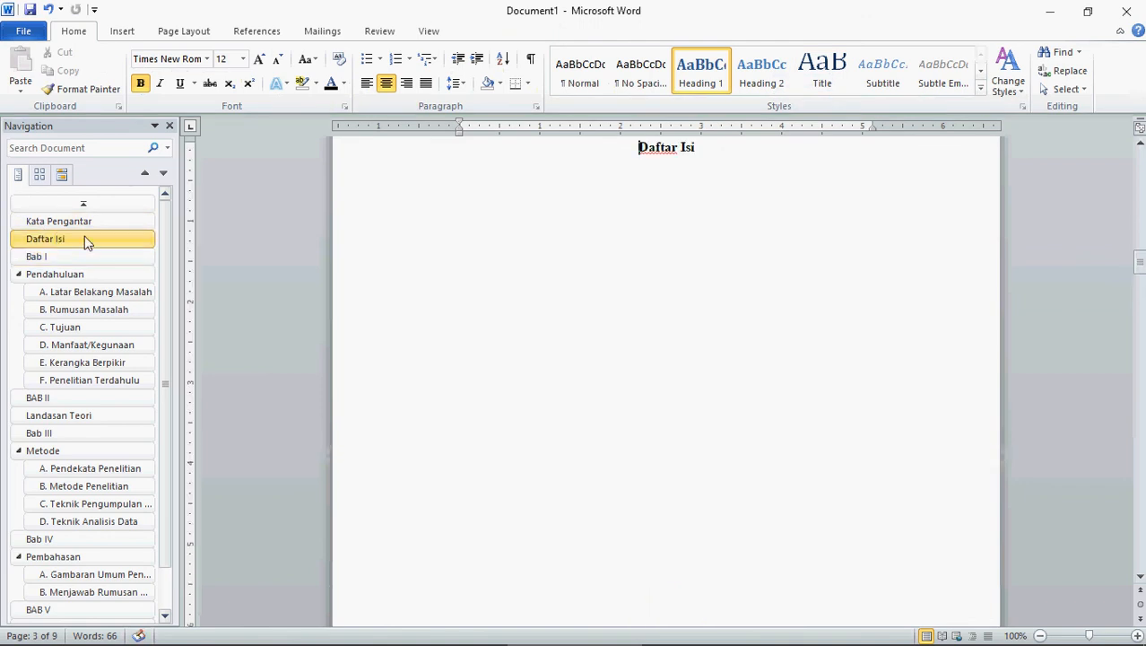
left_click(572, 202)
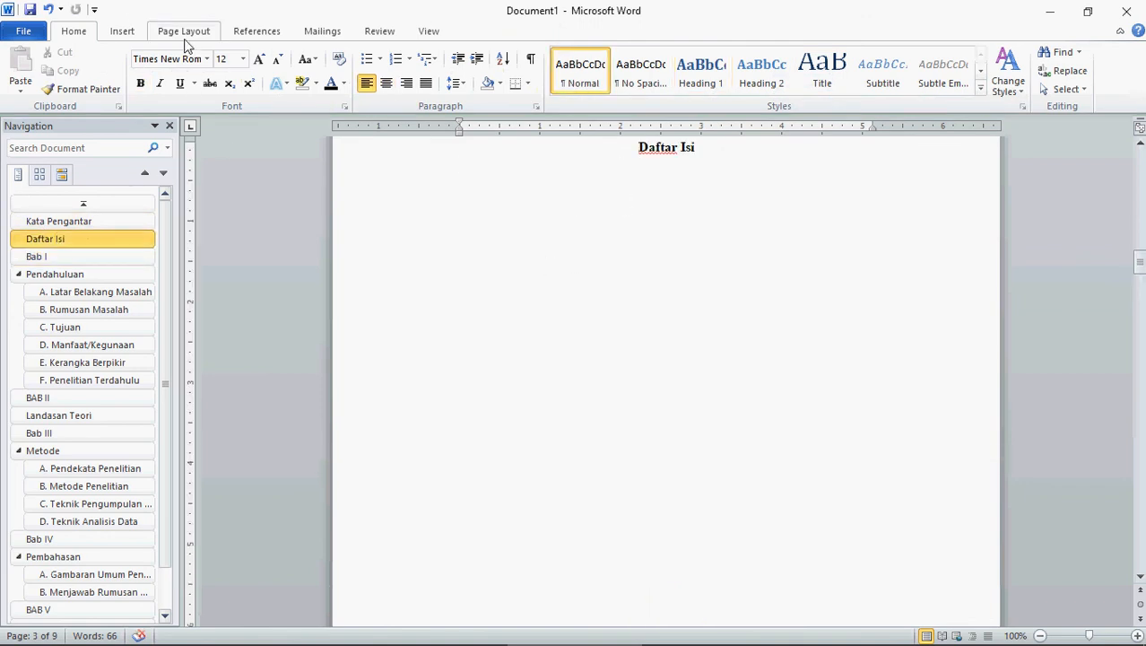
left_click(257, 33)
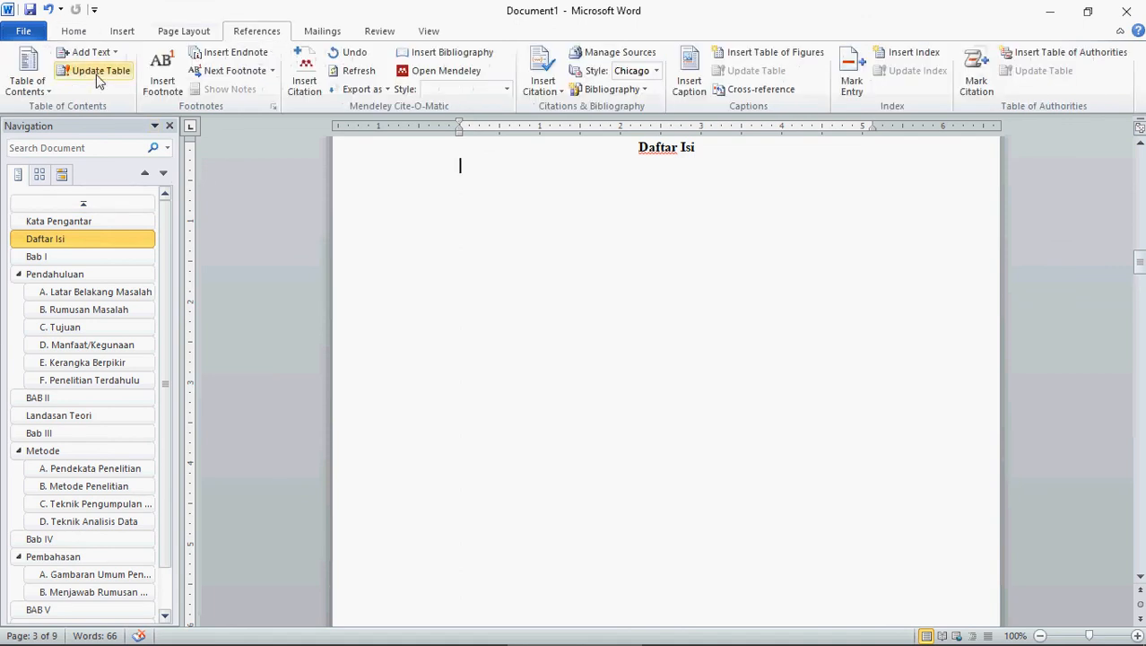
left_click(28, 85)
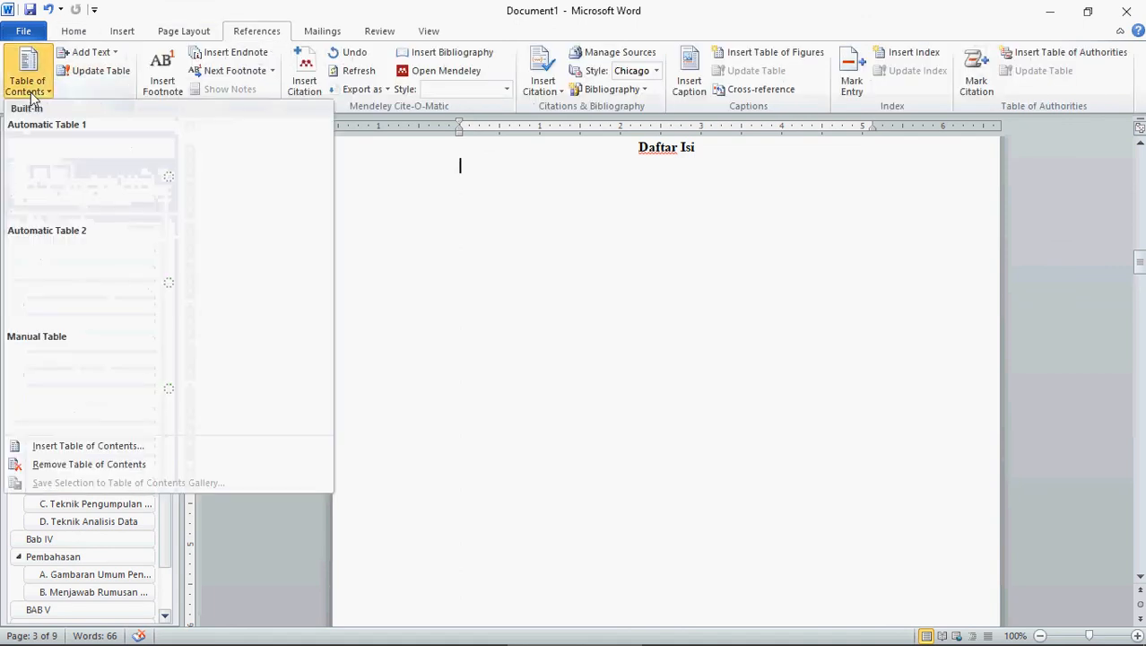
left_click(95, 186)
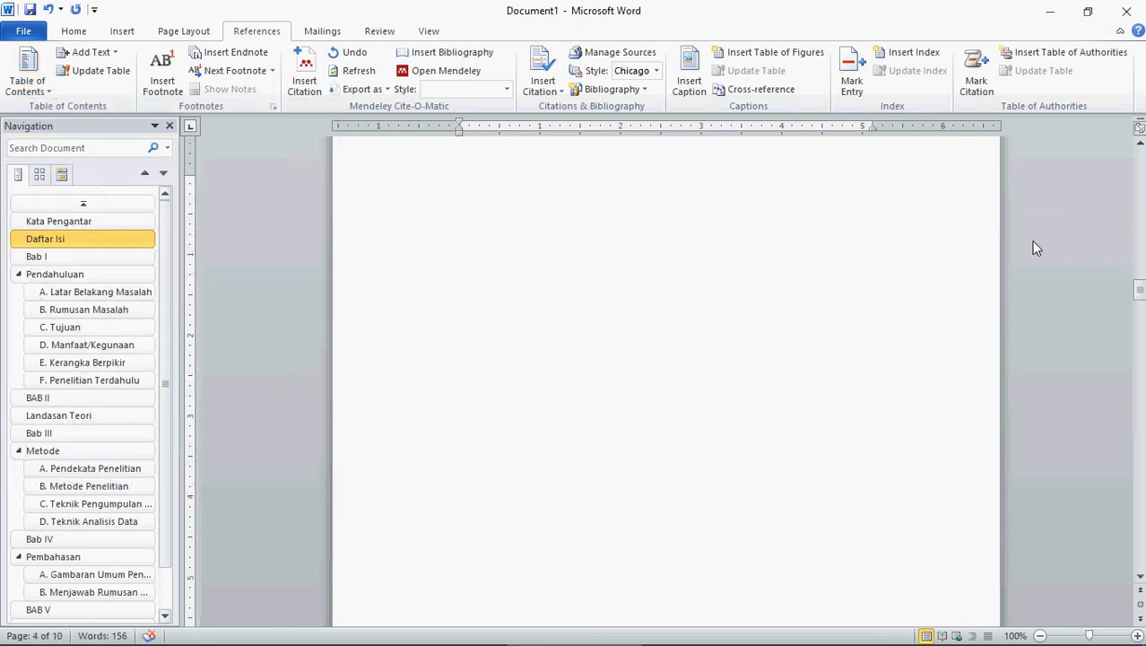
Delete the "Contents" title at the start of the inserted table of contents
scroll(1142, 148, "up", 4)
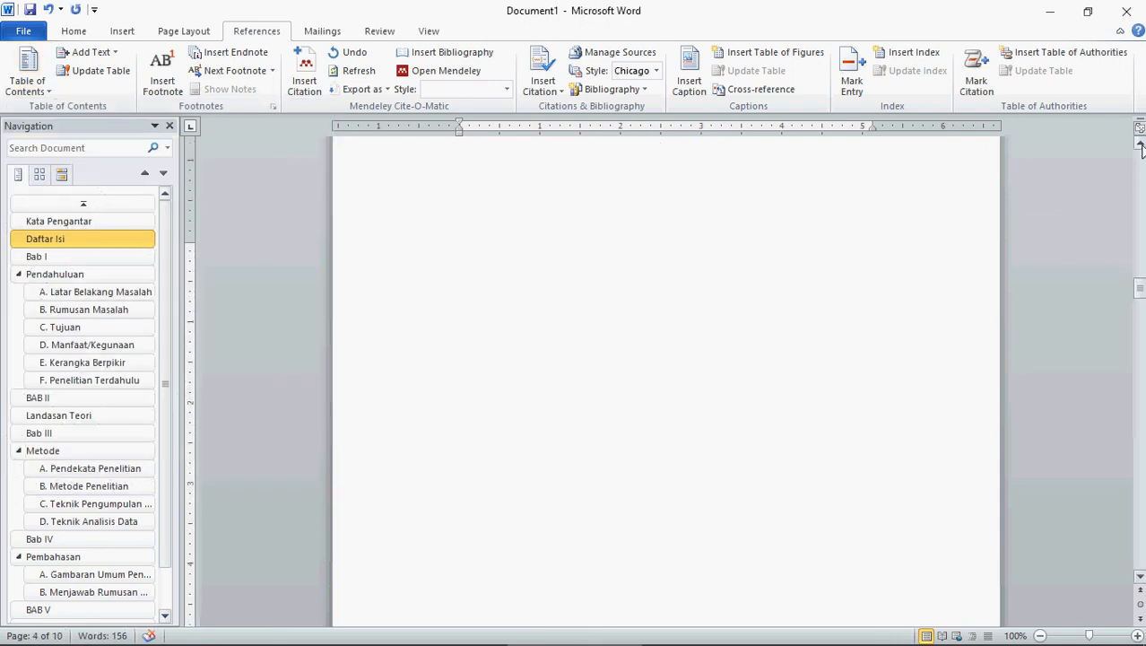
scroll(1142, 148, "up", 8)
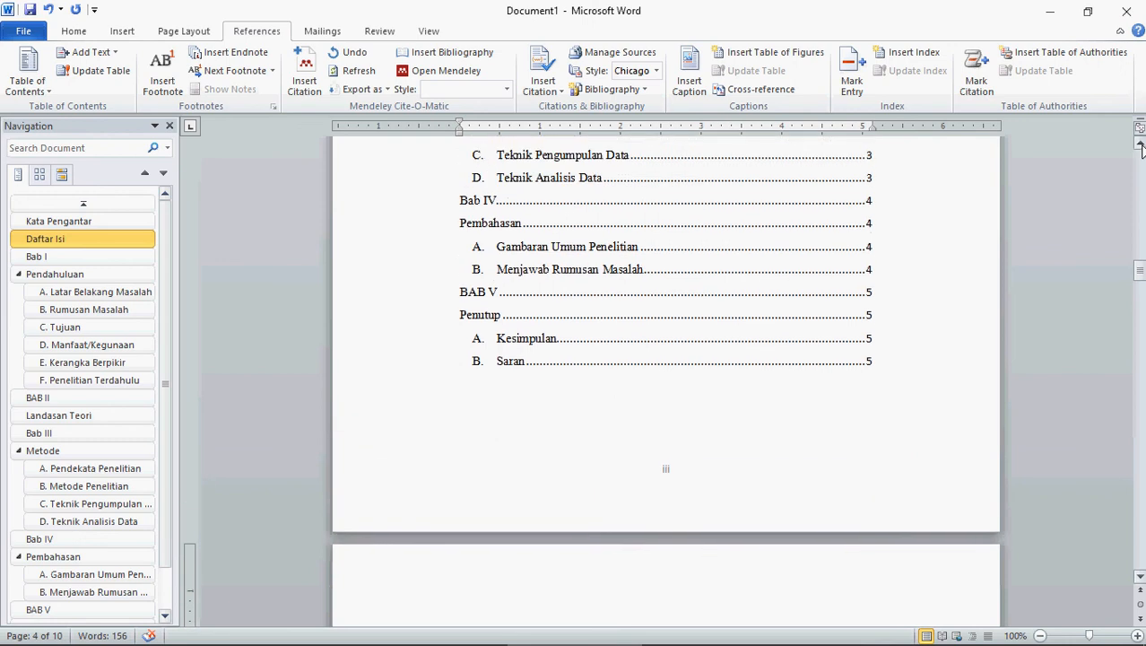
scroll(1142, 148, "up", 3)
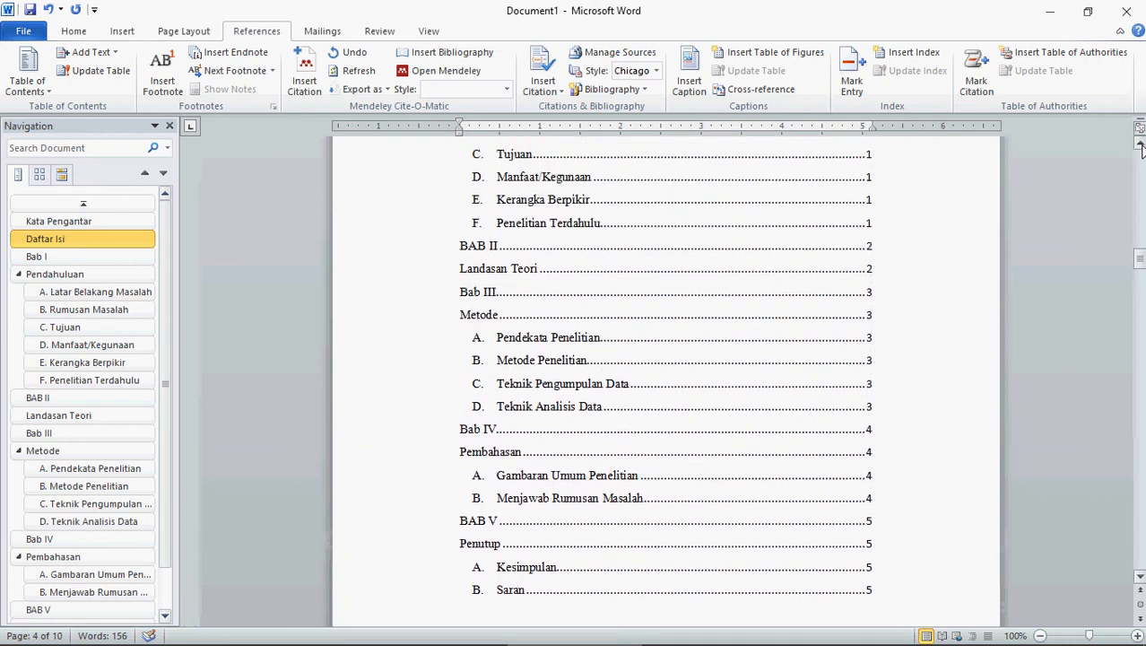
scroll(1142, 148, "up", 3)
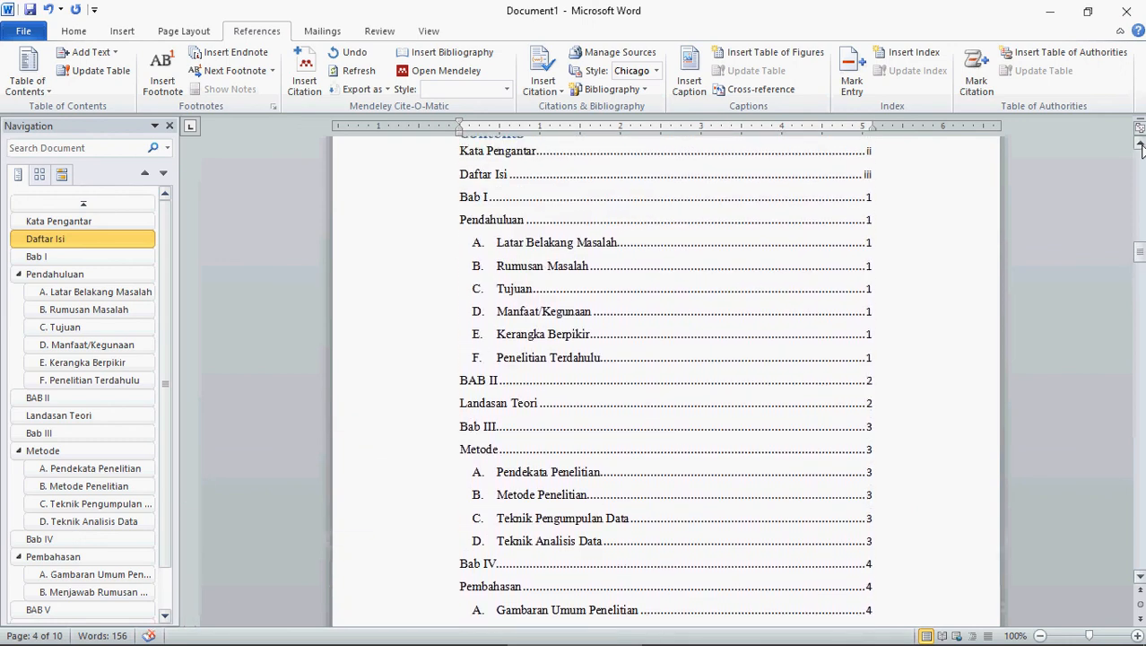
scroll(1142, 148, "up", 2)
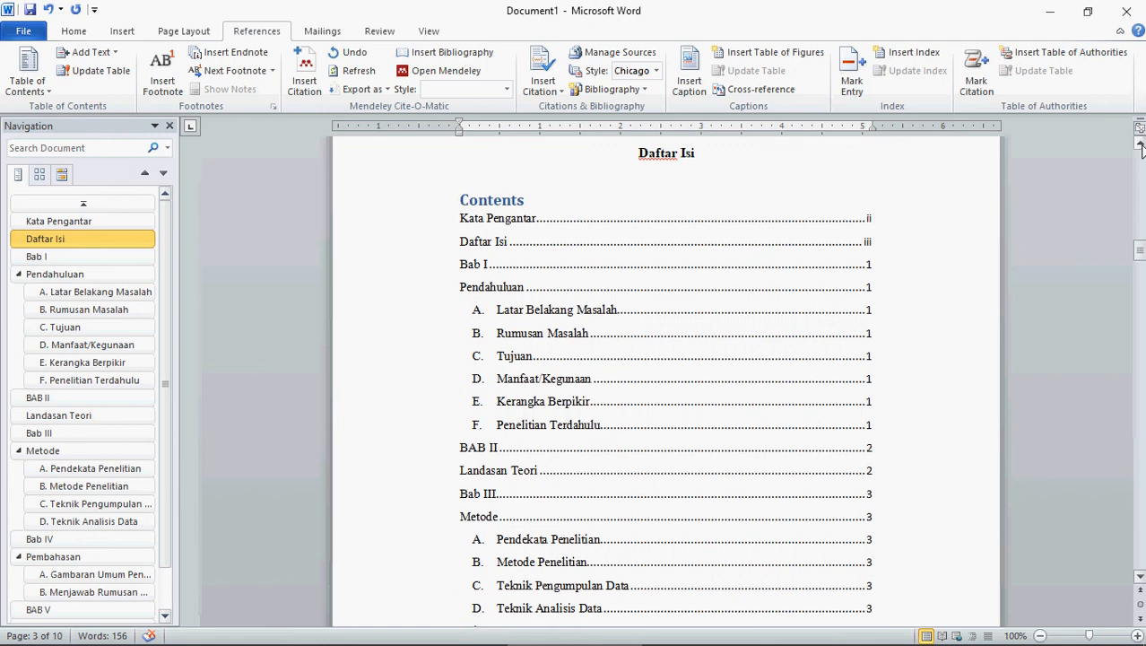
left_click(578, 233)
left_click_drag(578, 232, 454, 228)
key("Delete")
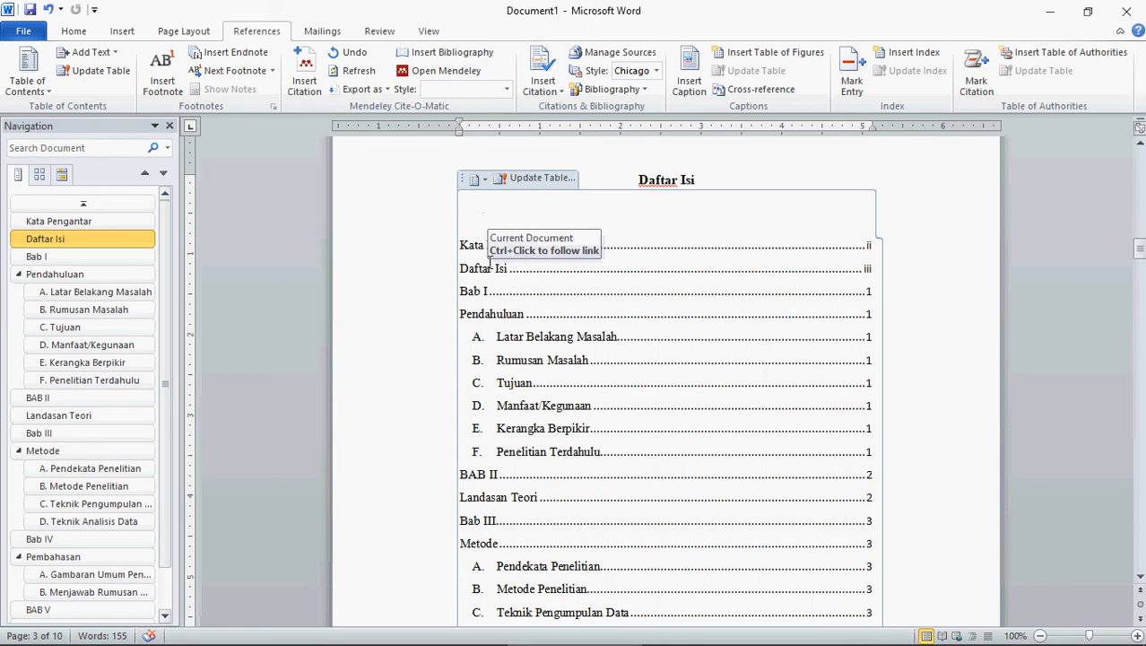
Update the entire table of contents on the Daftar Isi page, not just its page numbers
left_click(457, 224)
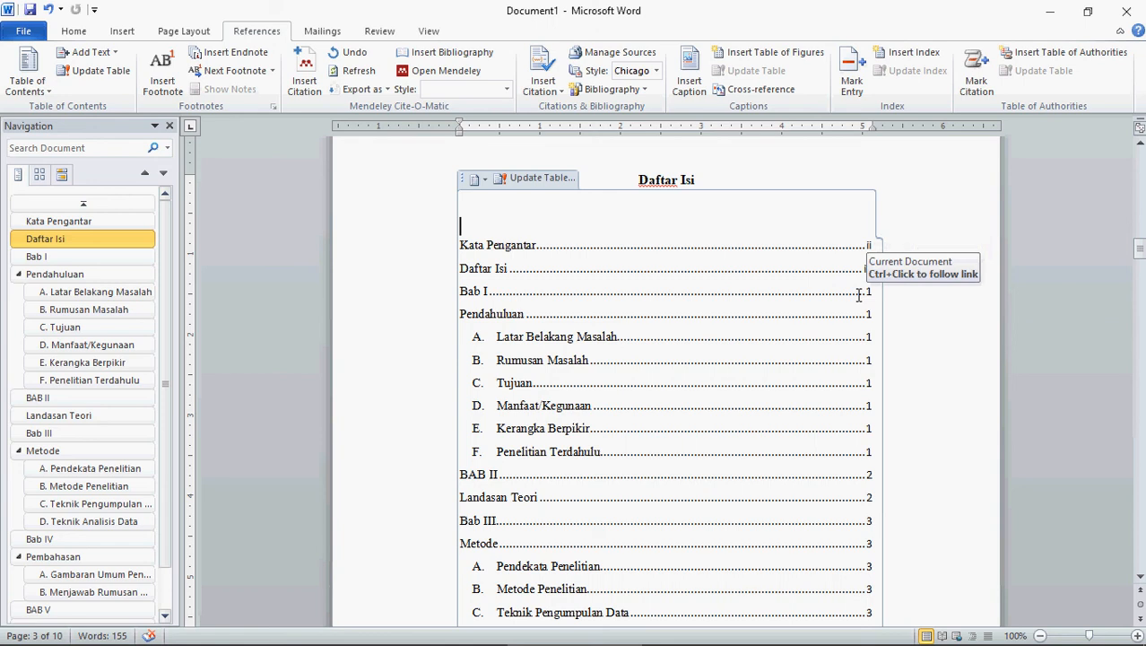
left_click(520, 181)
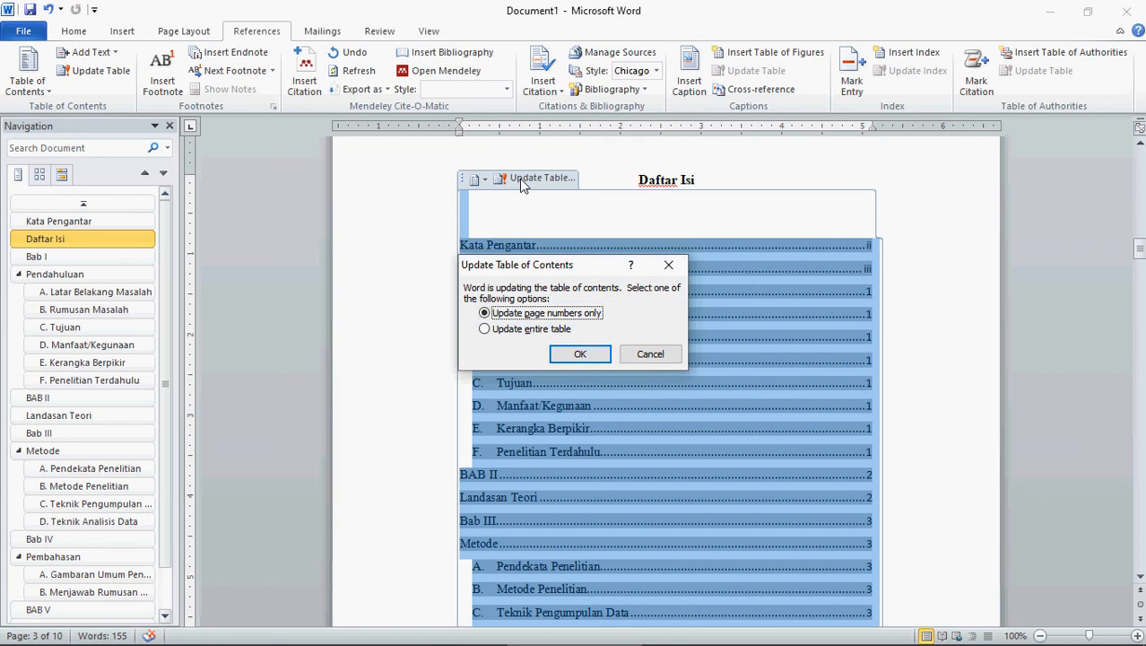
left_click(513, 332)
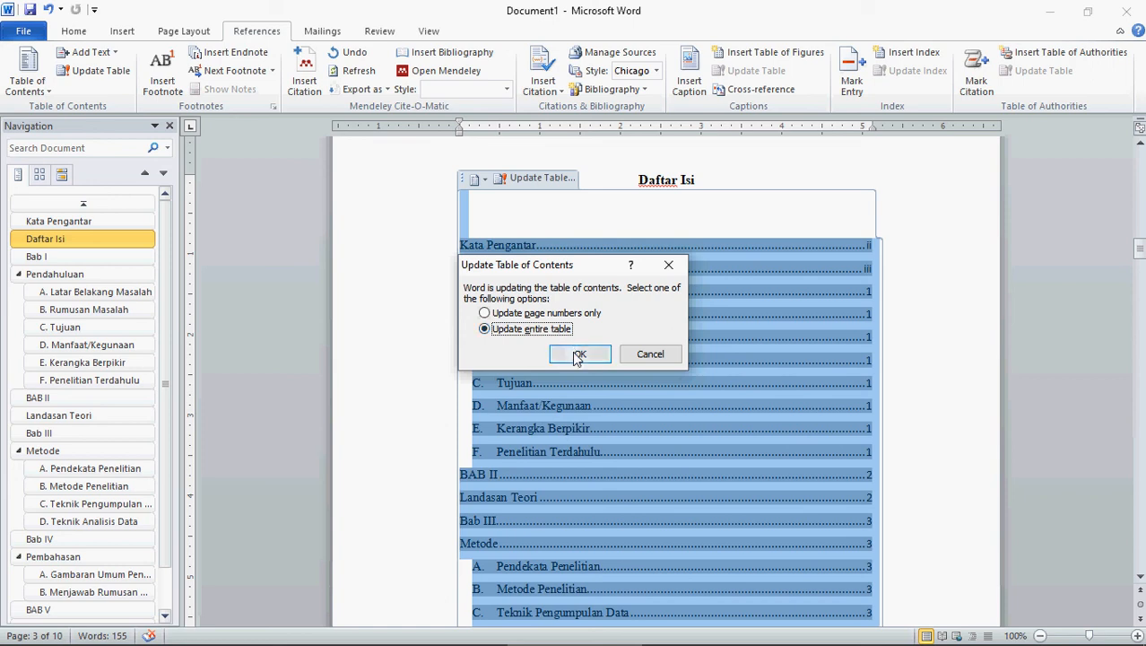
left_click(579, 355)
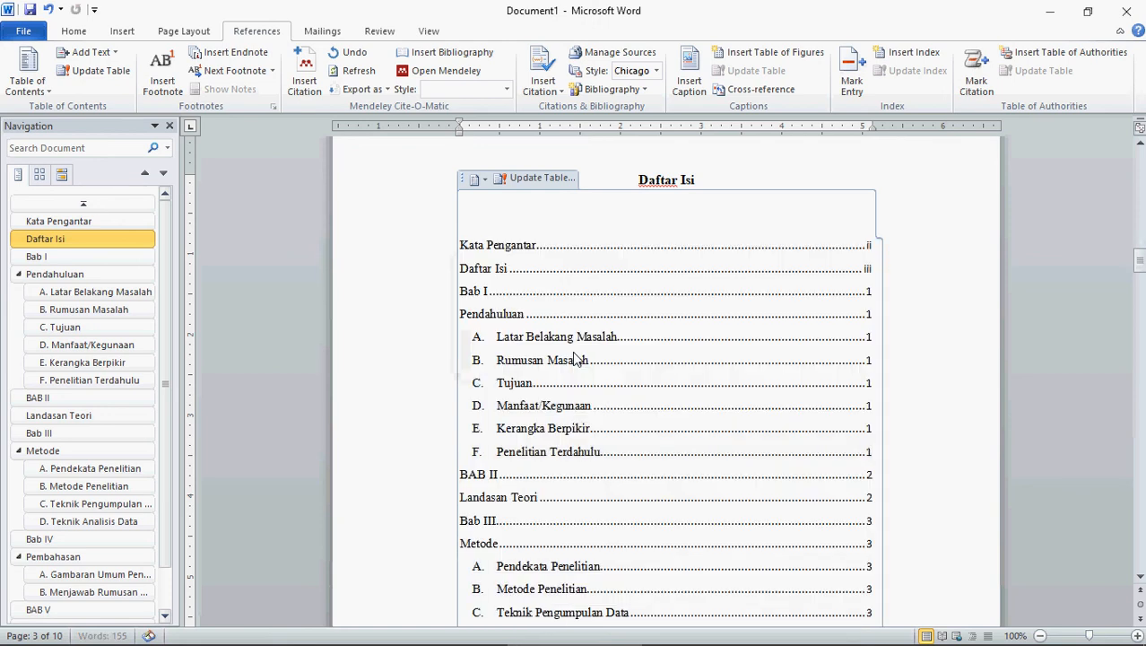